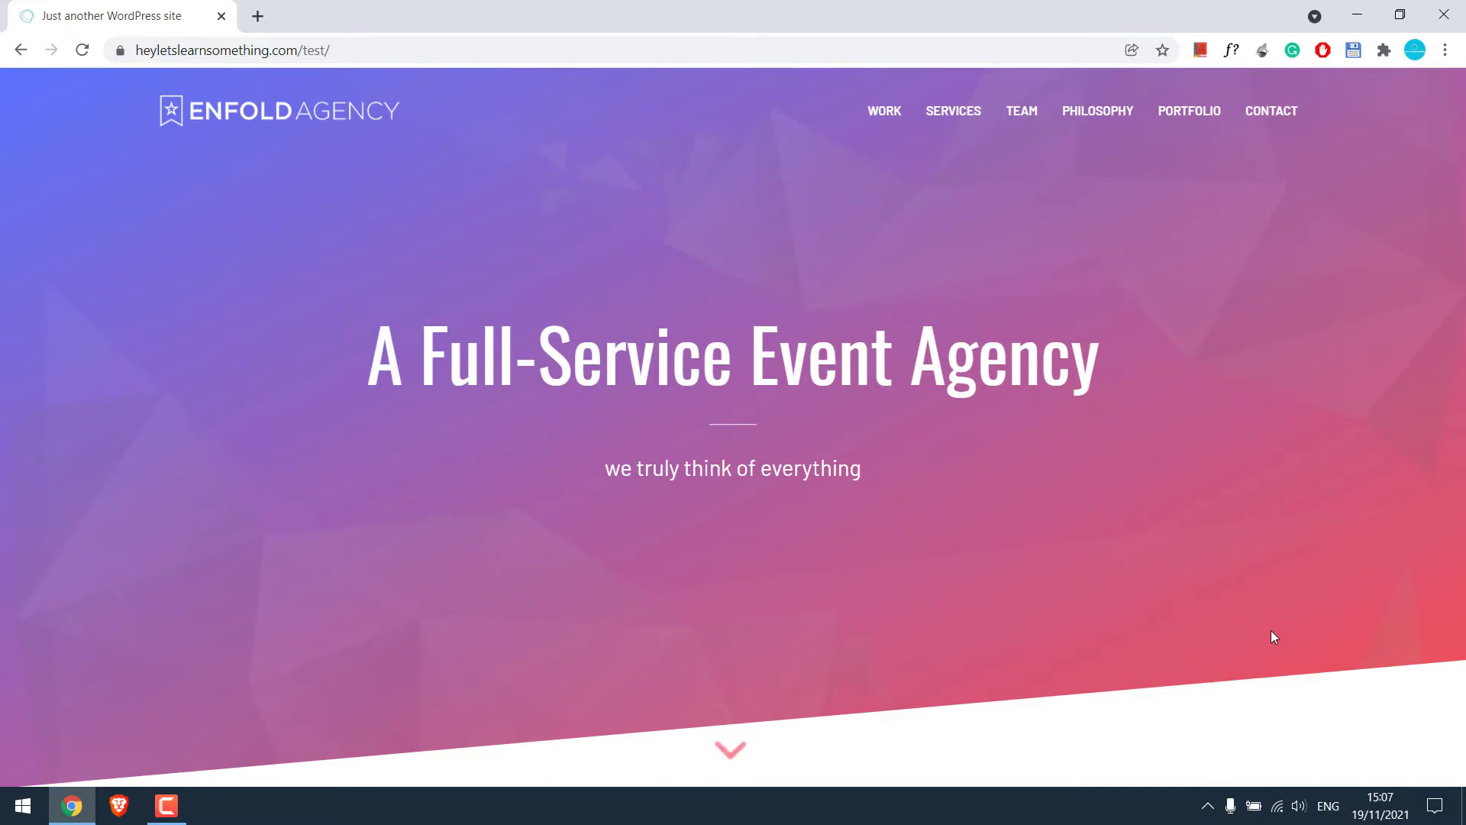
View the /test/ page source and search it for 'themes', revealing enfold theme paths
scroll(1057, 295, "down", 15)
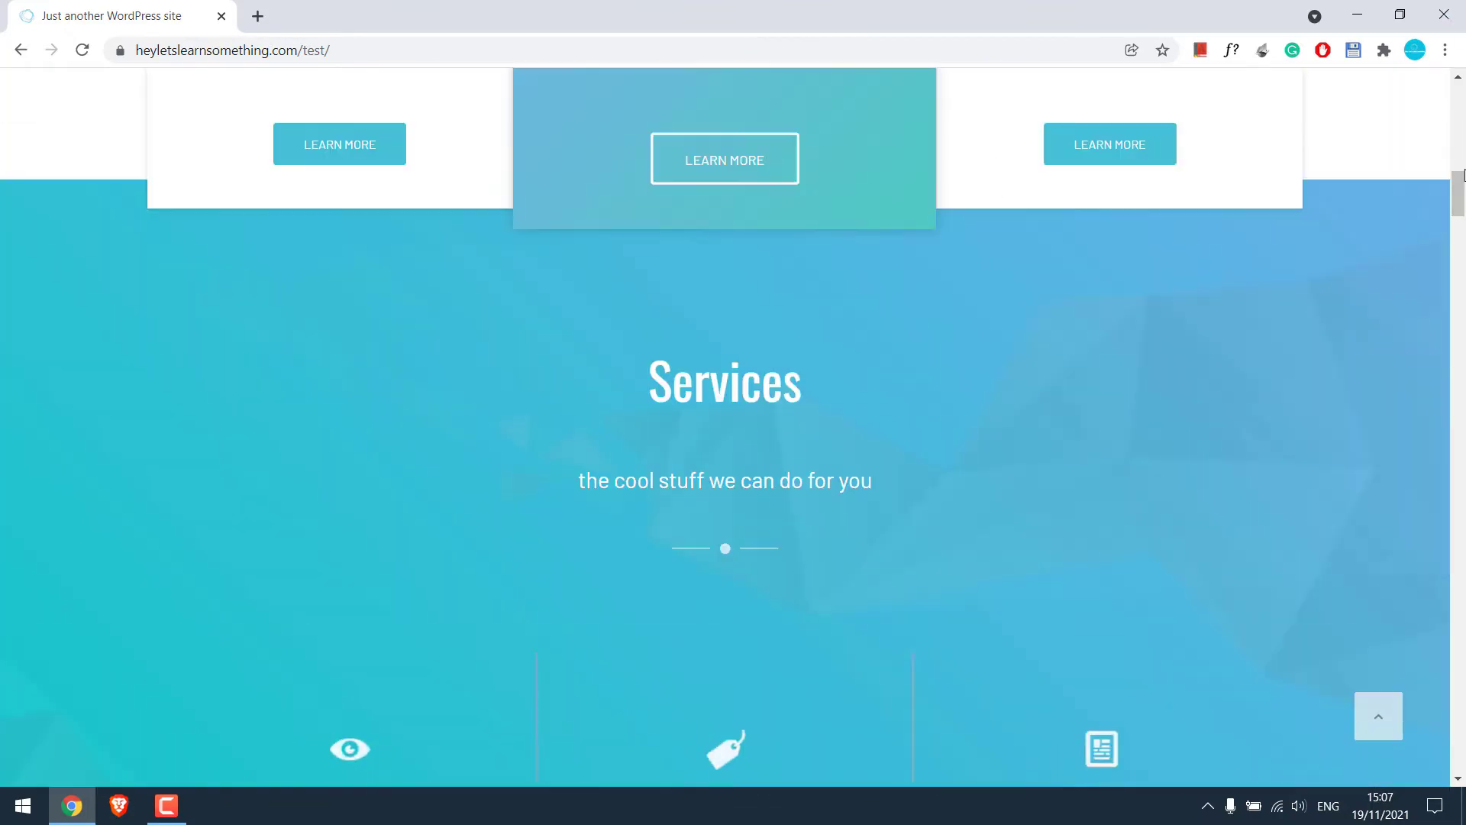
left_click_drag(1460, 180, 1428, 68)
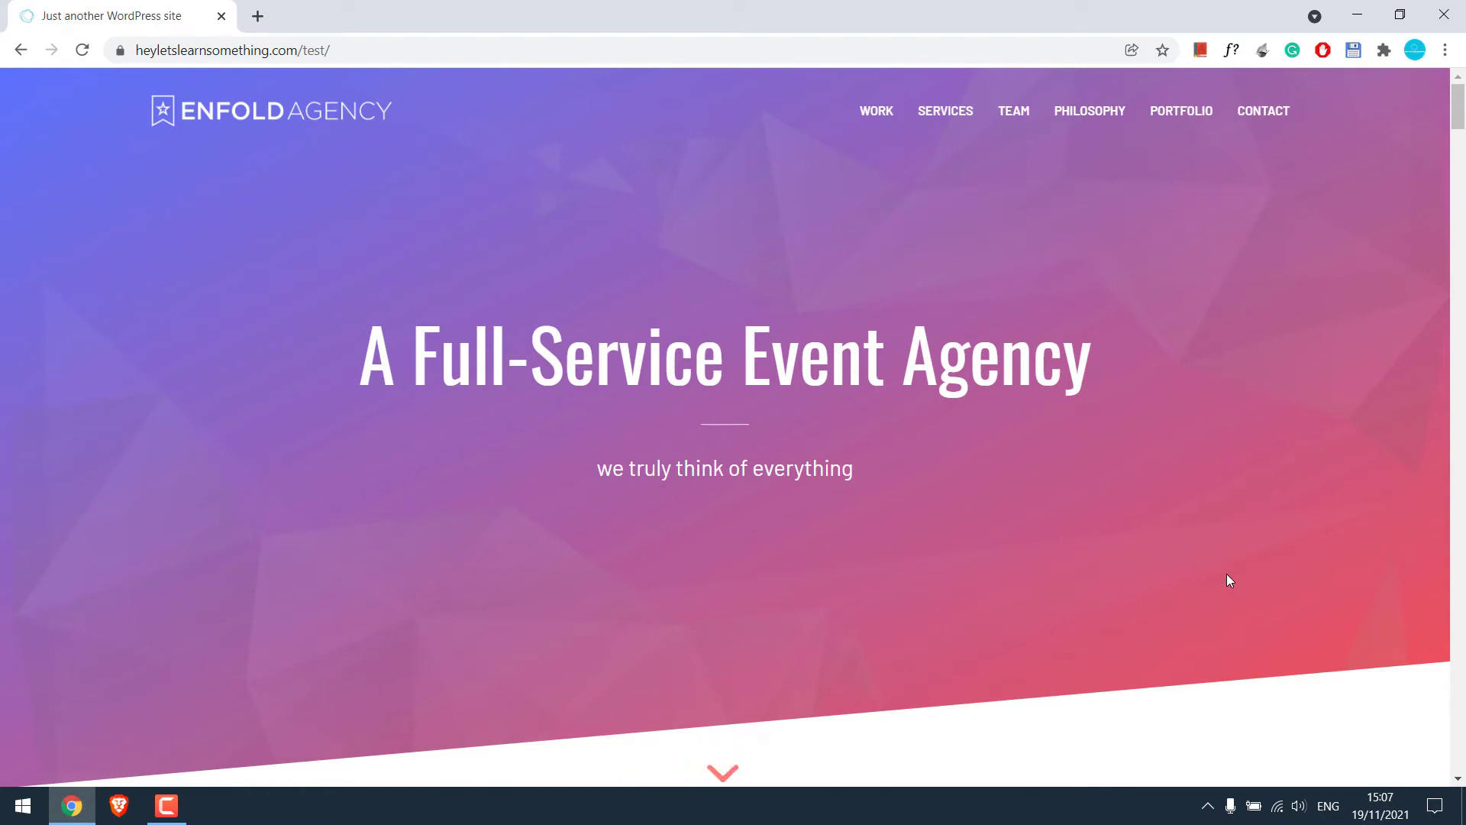
right_click(1168, 227)
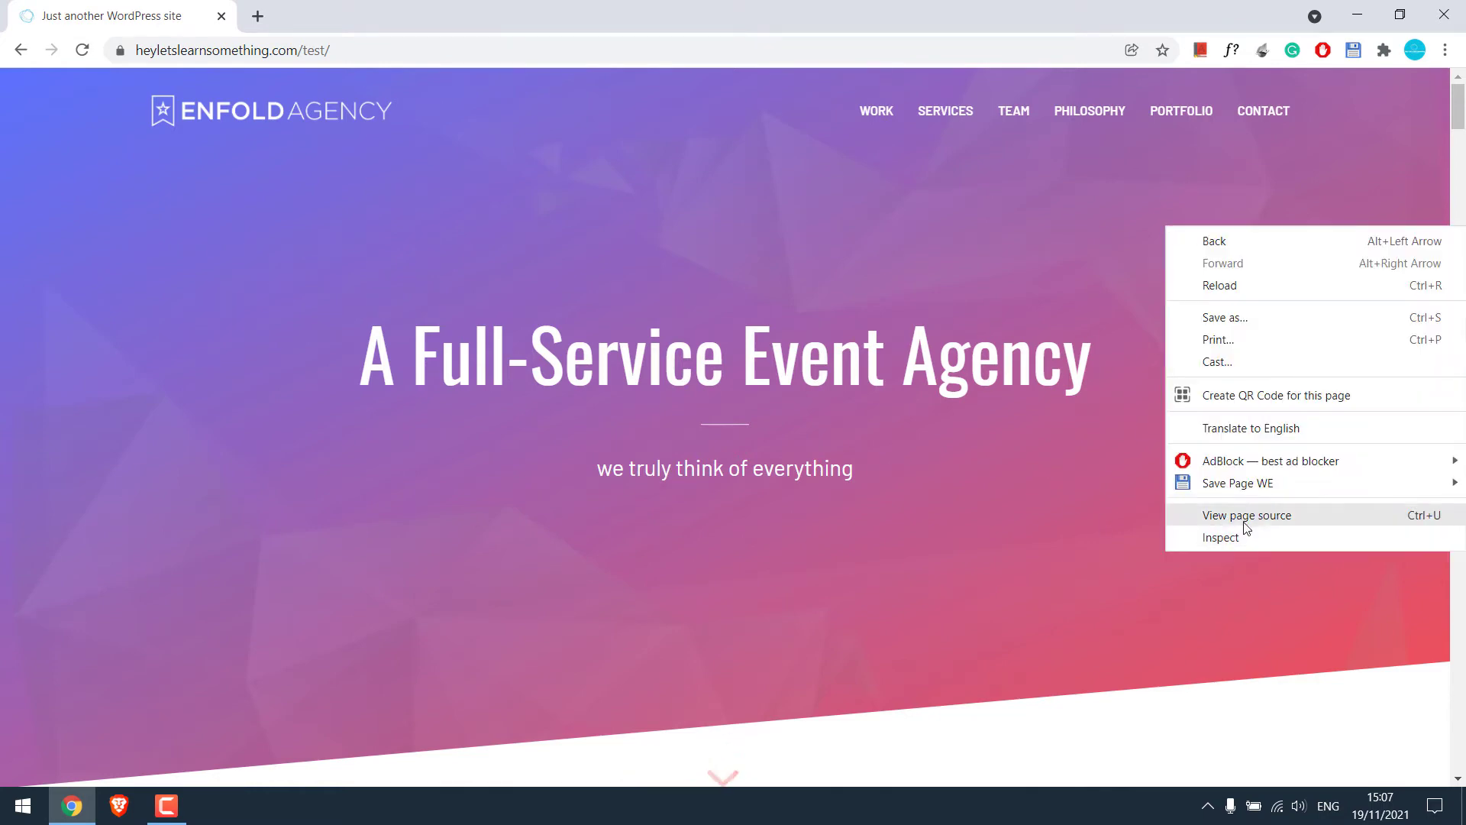
left_click(1207, 517)
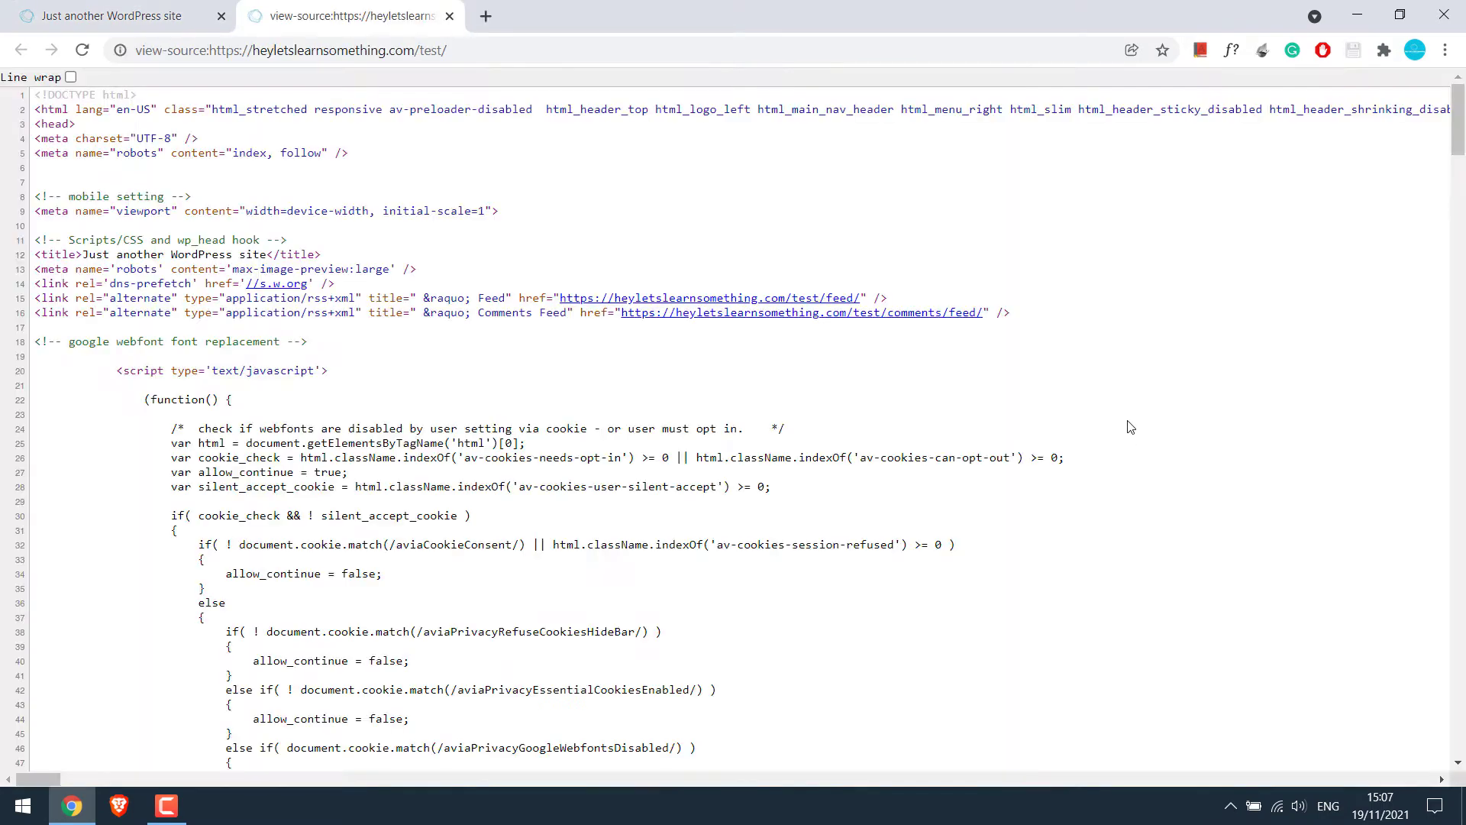
key("ctrl+f")
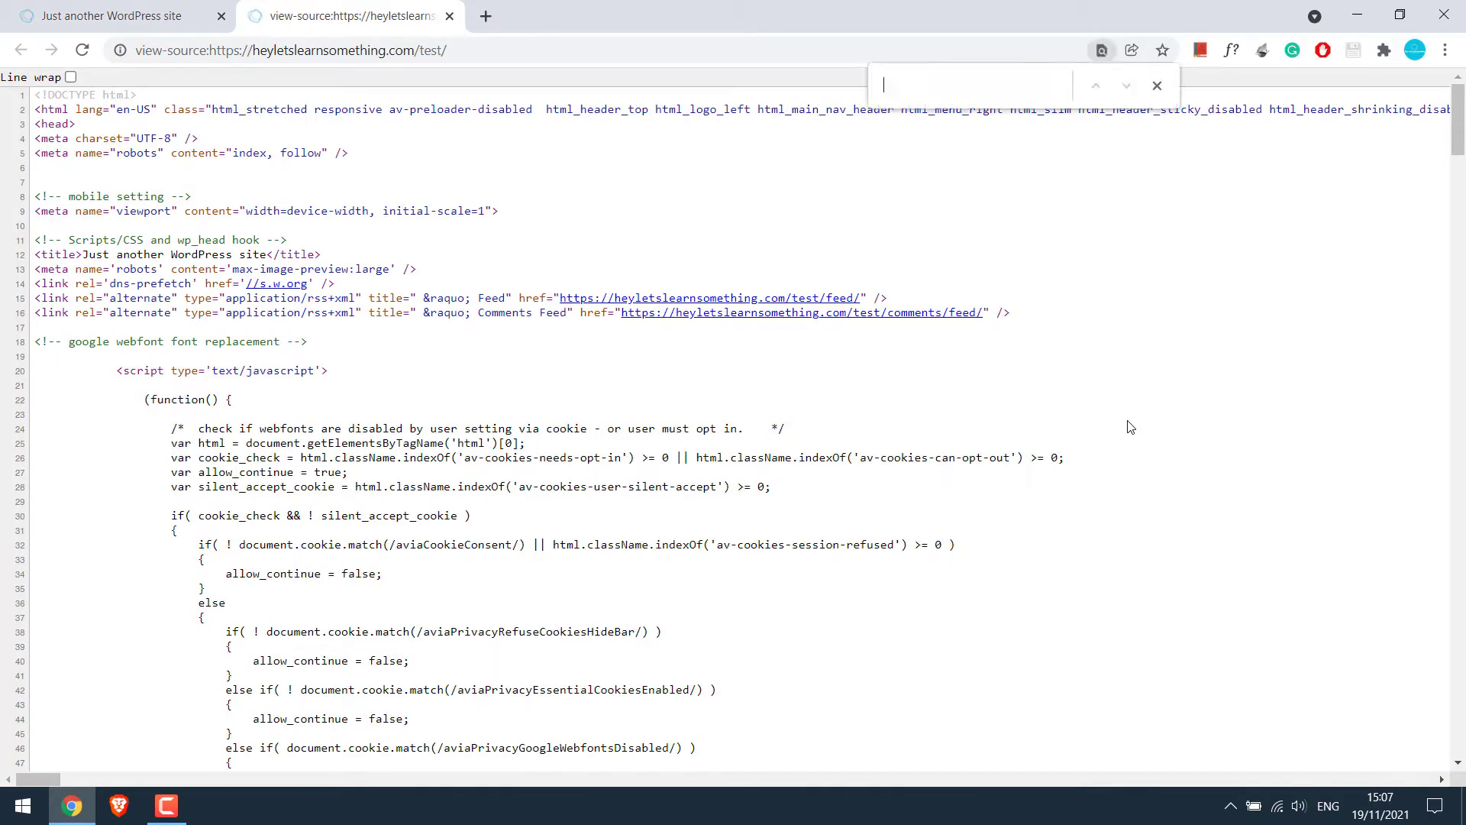
type("the")
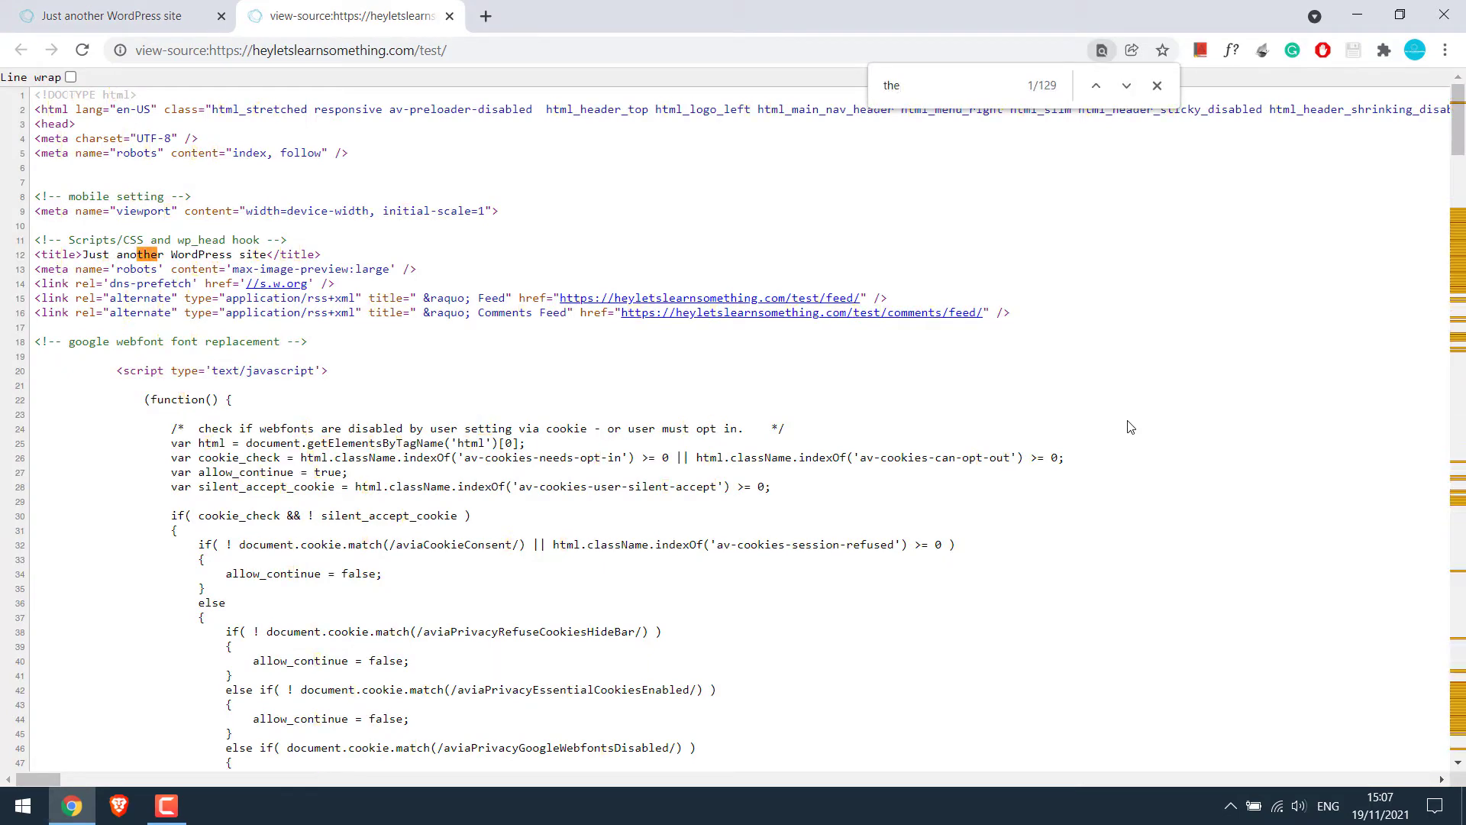
type("mes")
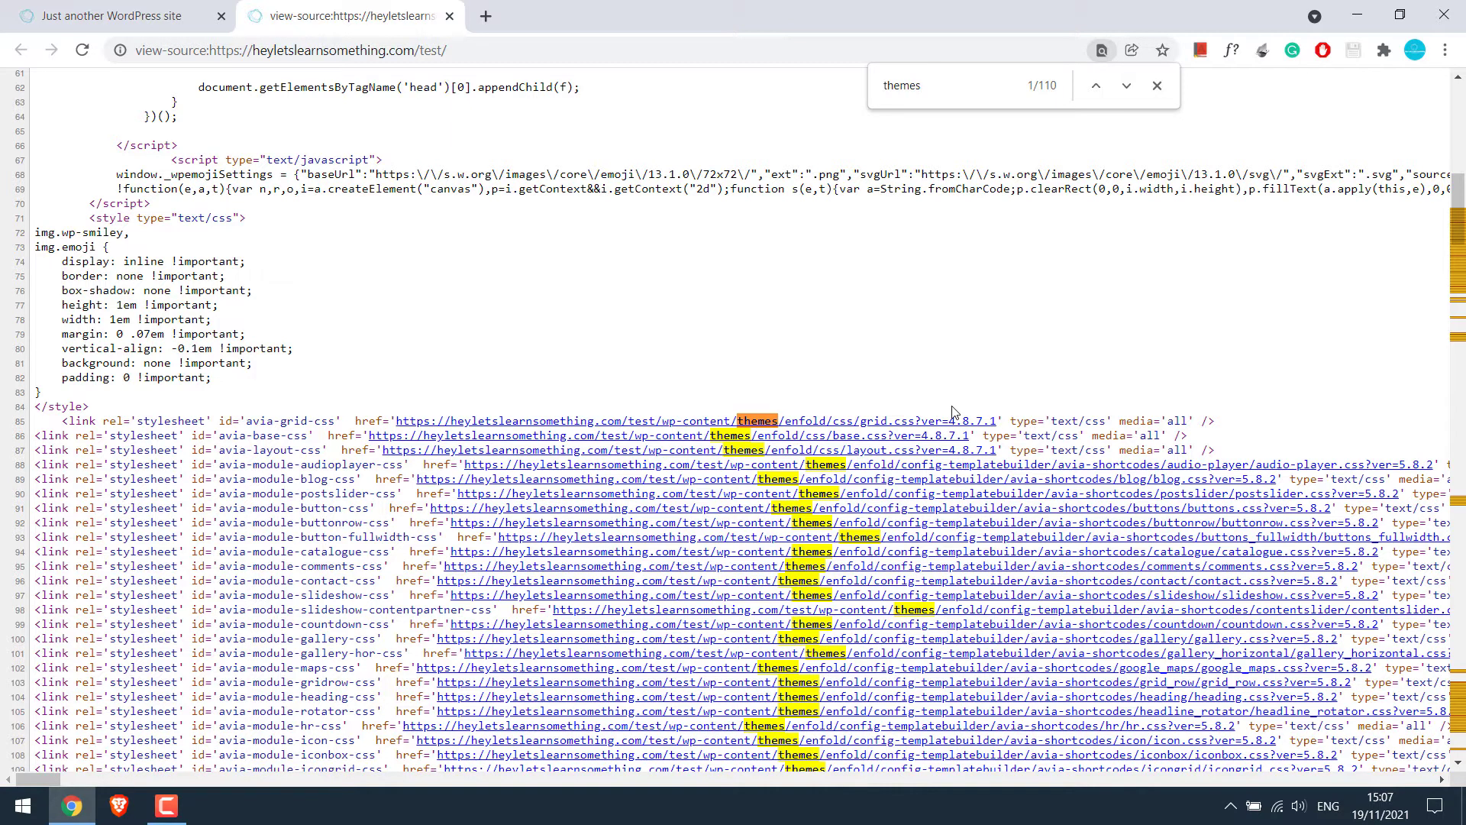
left_click(449, 16)
Open wpthemedetector.com in a new tab and copy the test site's address
left_click(264, 20)
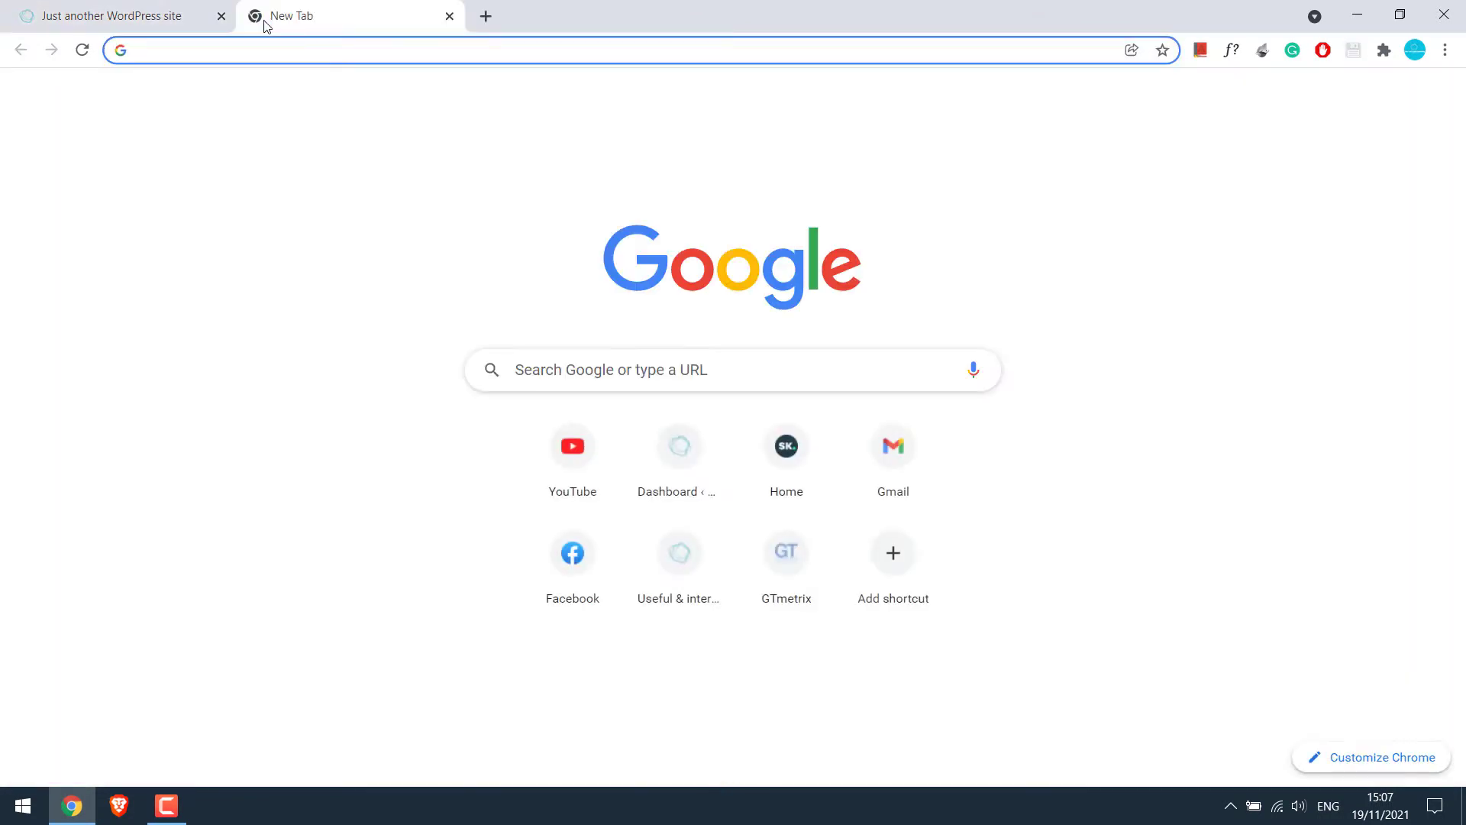
type("wp")
key("Return")
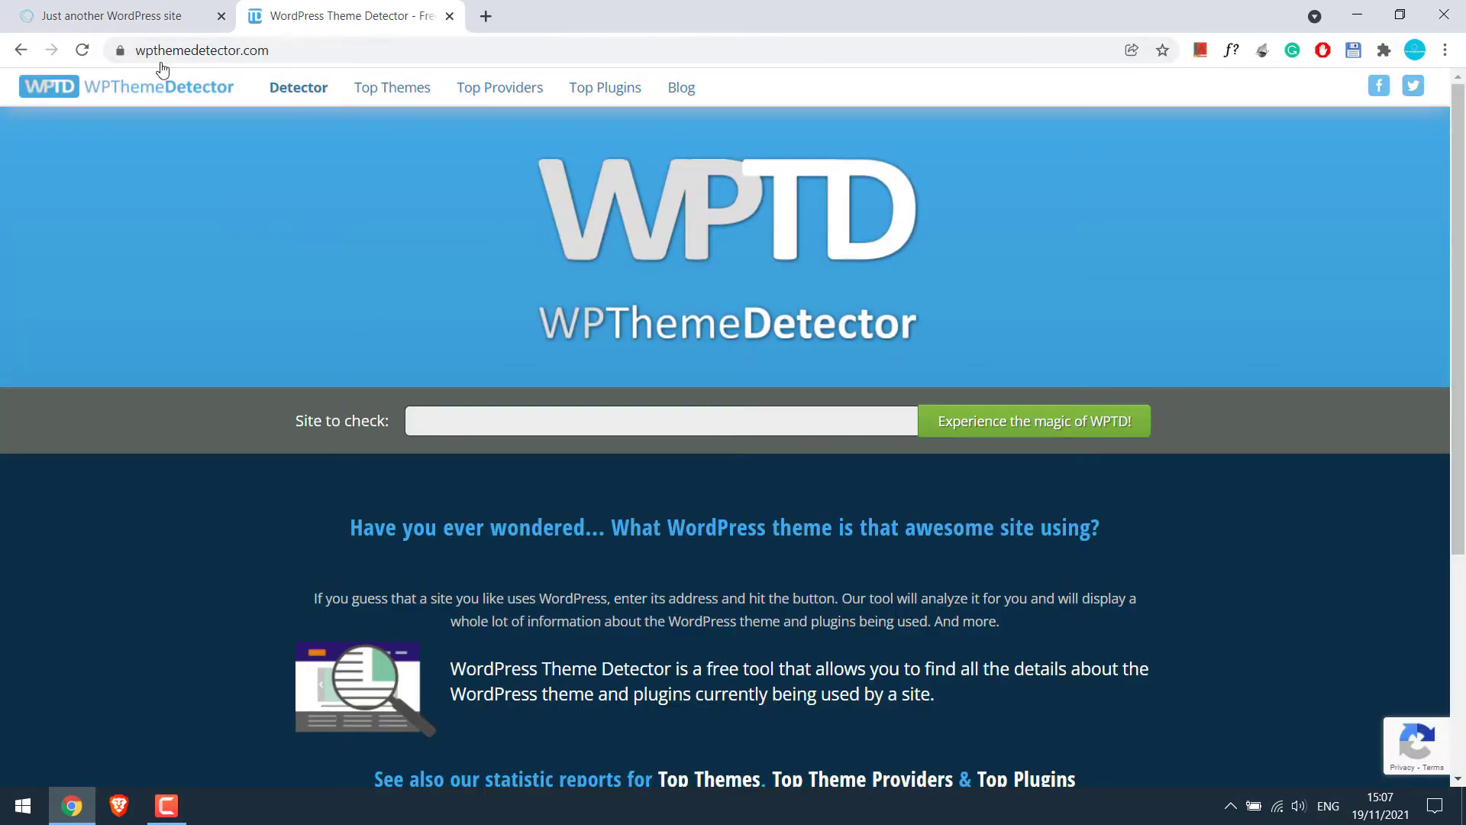
left_click(138, 6)
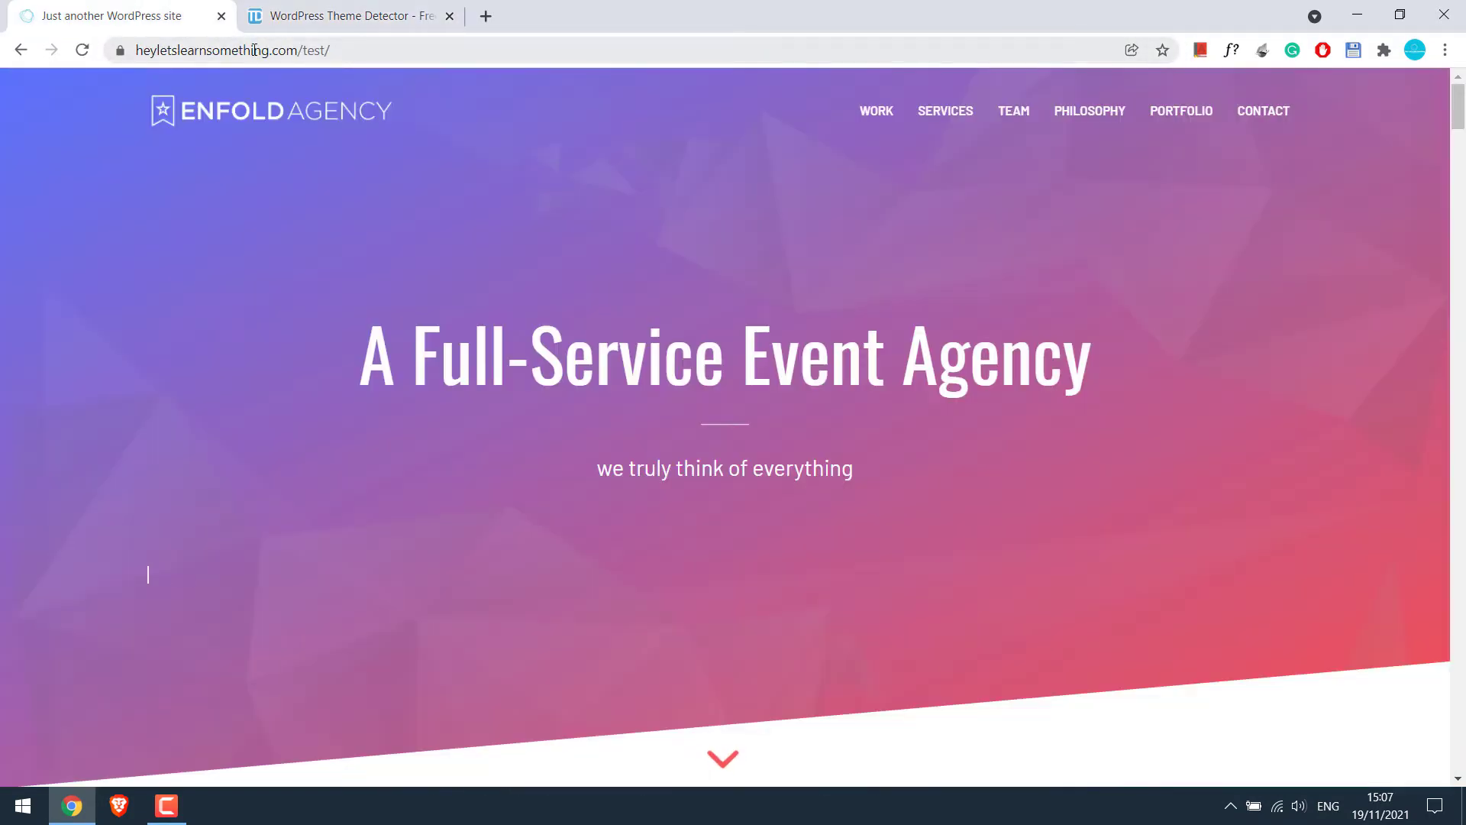
right_click(254, 50)
left_click(299, 154)
Check the test site in WPThemeDetector, which reports the Enfold theme, version 4.8.7.1
left_click(345, 19)
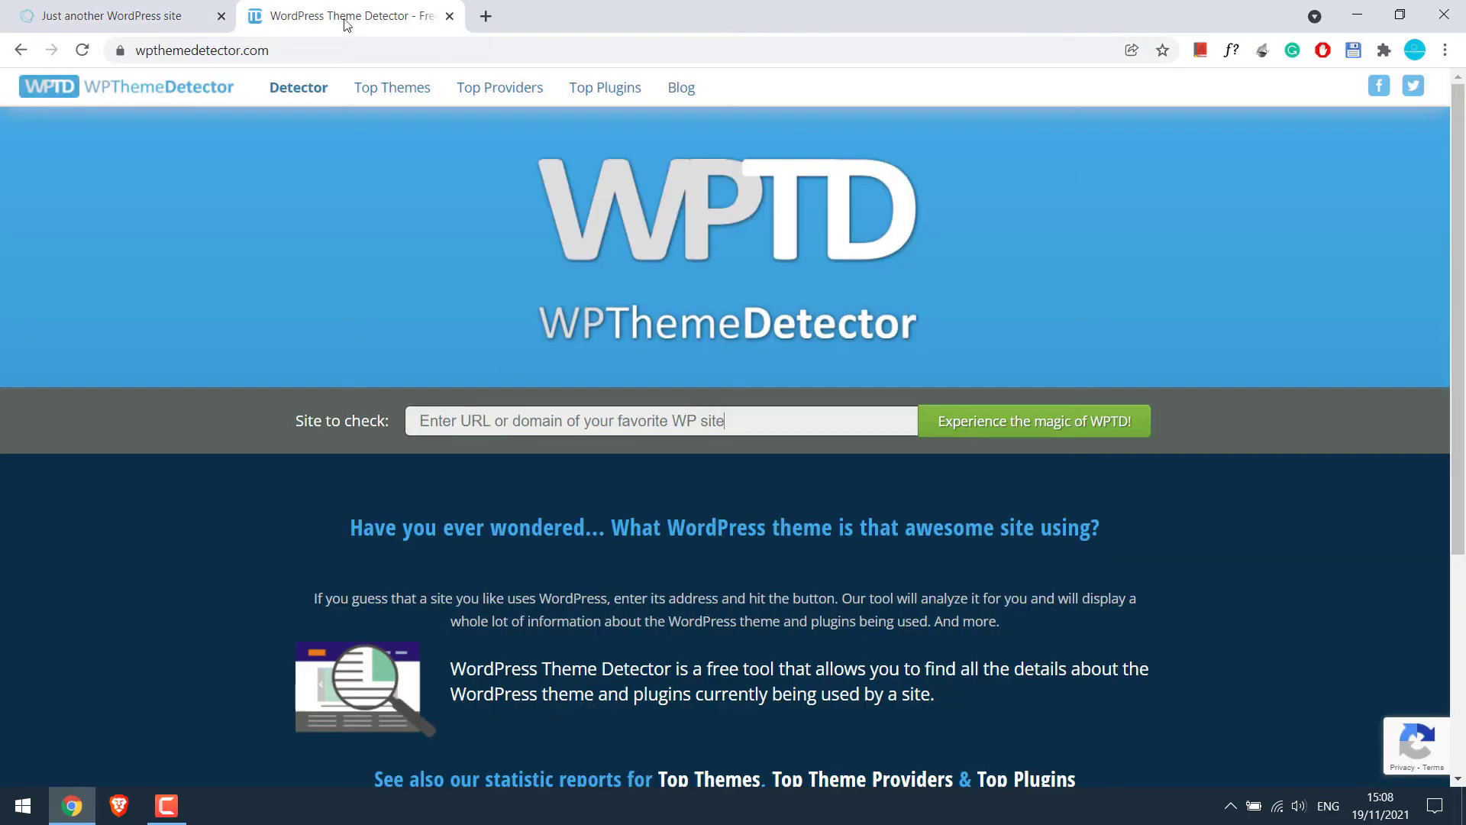
left_click(532, 420)
key("ctrl+v")
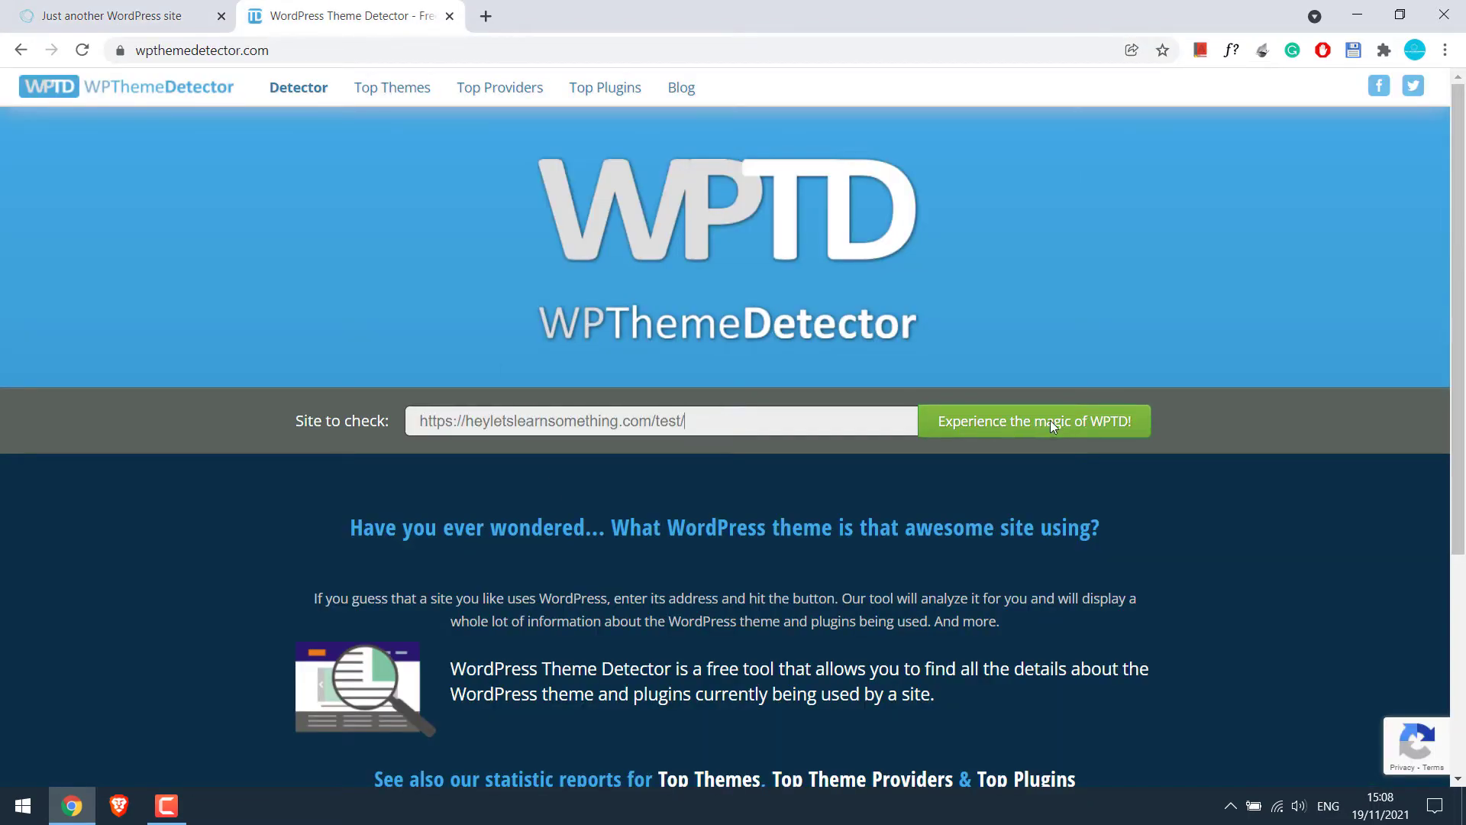
left_click(1051, 420)
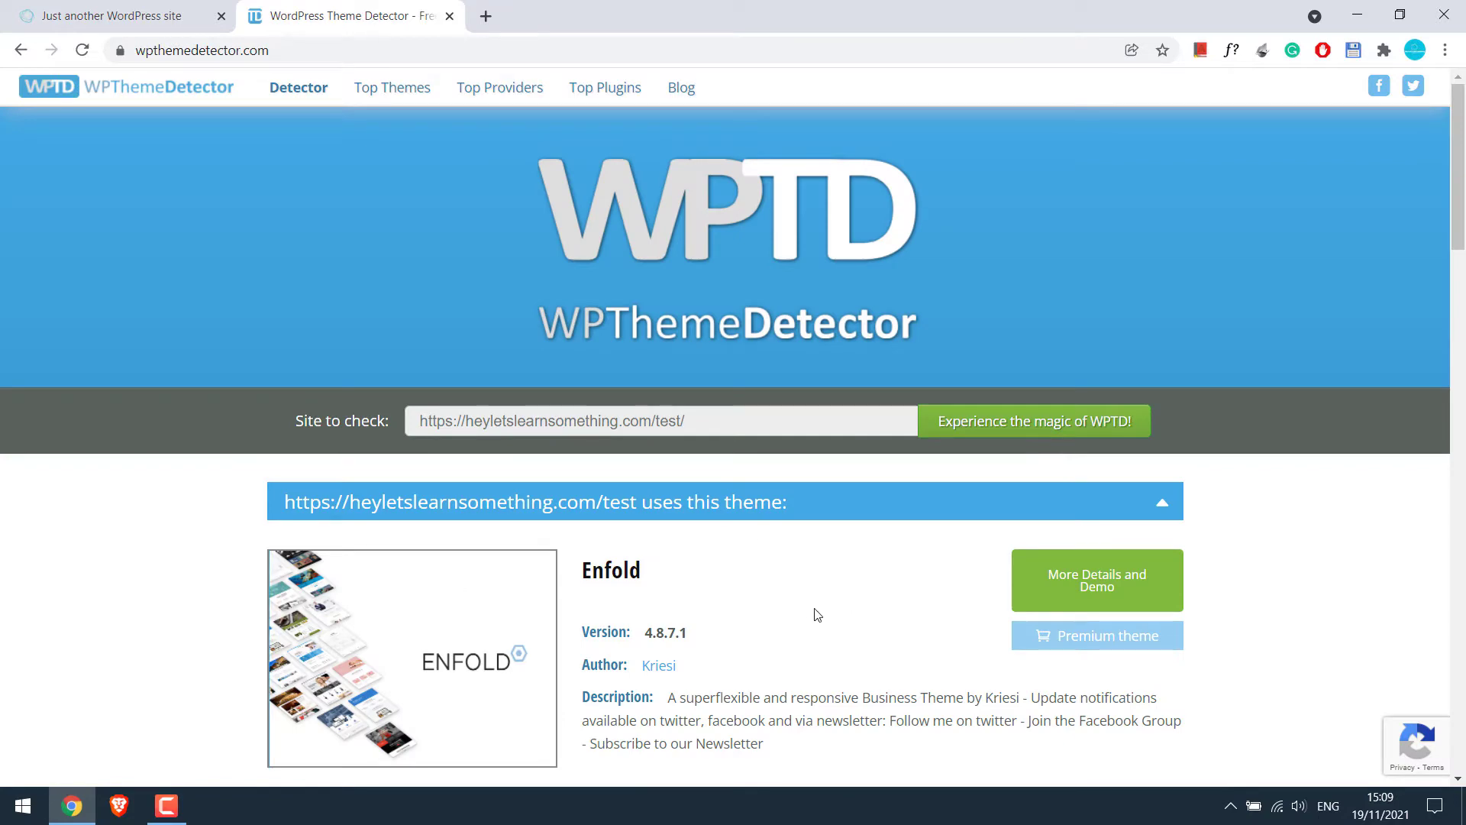
left_click_drag(649, 584, 588, 584)
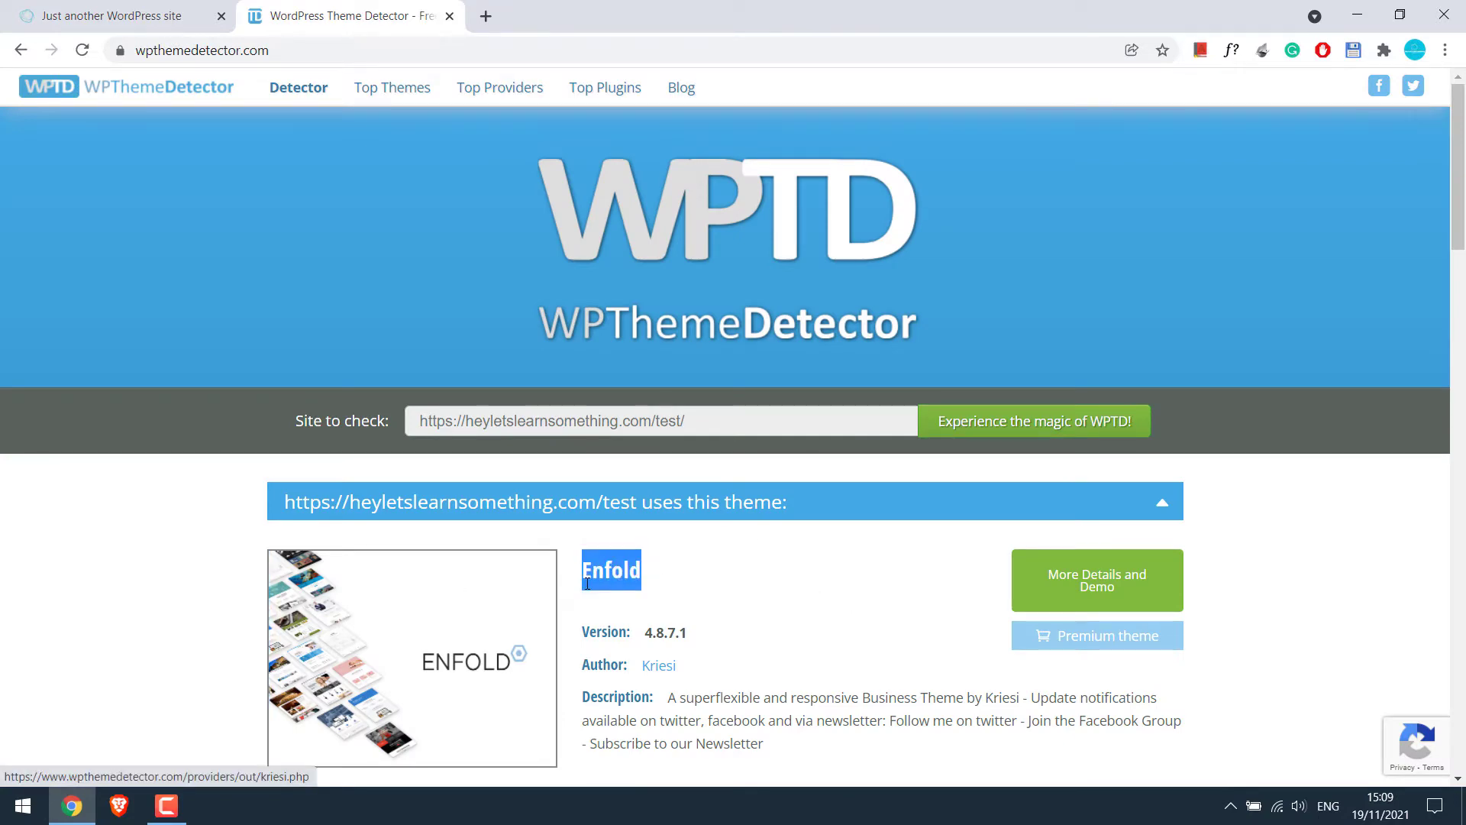
left_click_drag(1457, 242, 1457, 285)
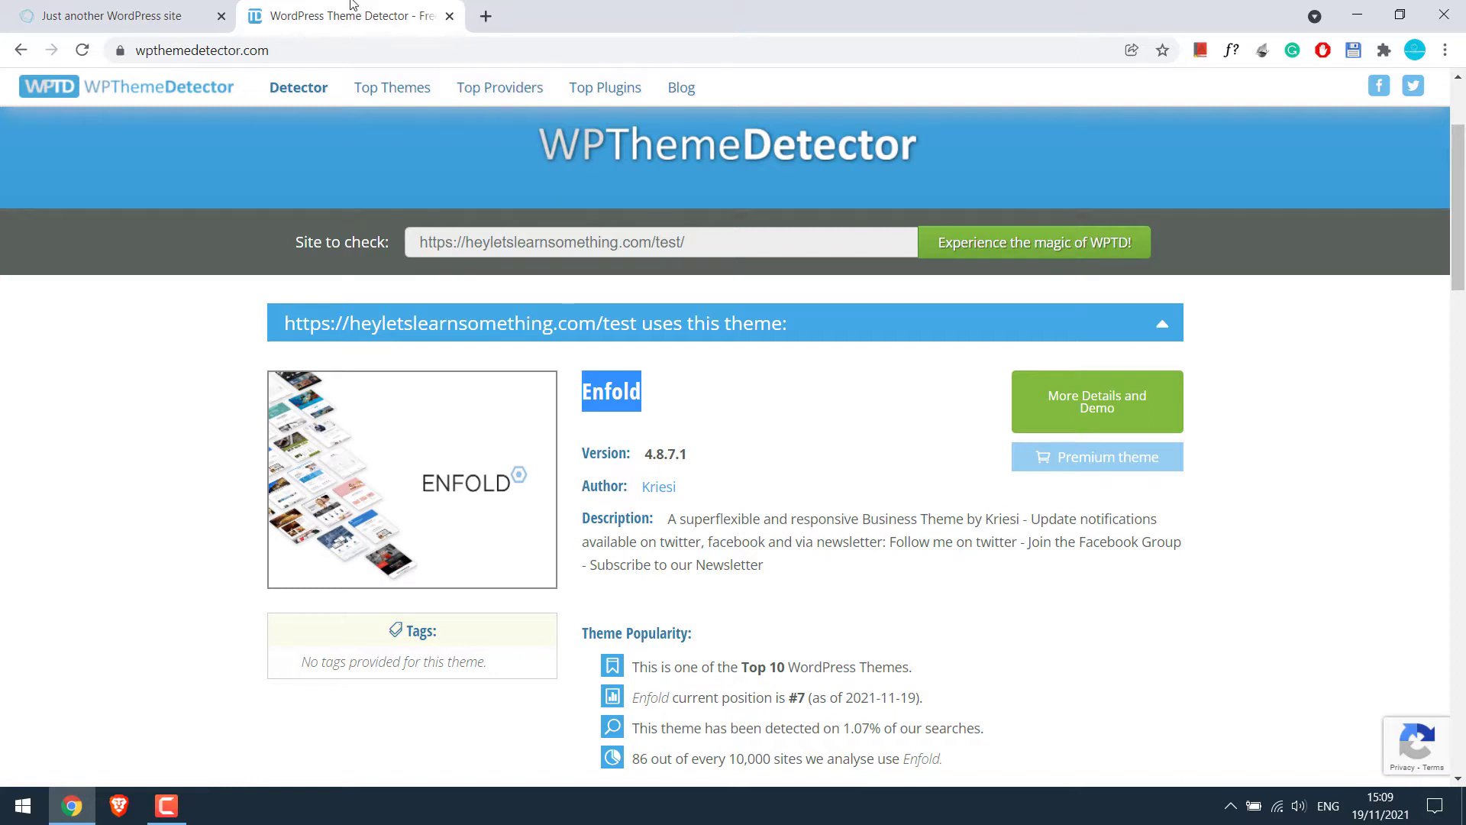
left_click(164, 10)
Load the site's wp-admin address and pass the browser sign-in prompt
left_click(376, 51)
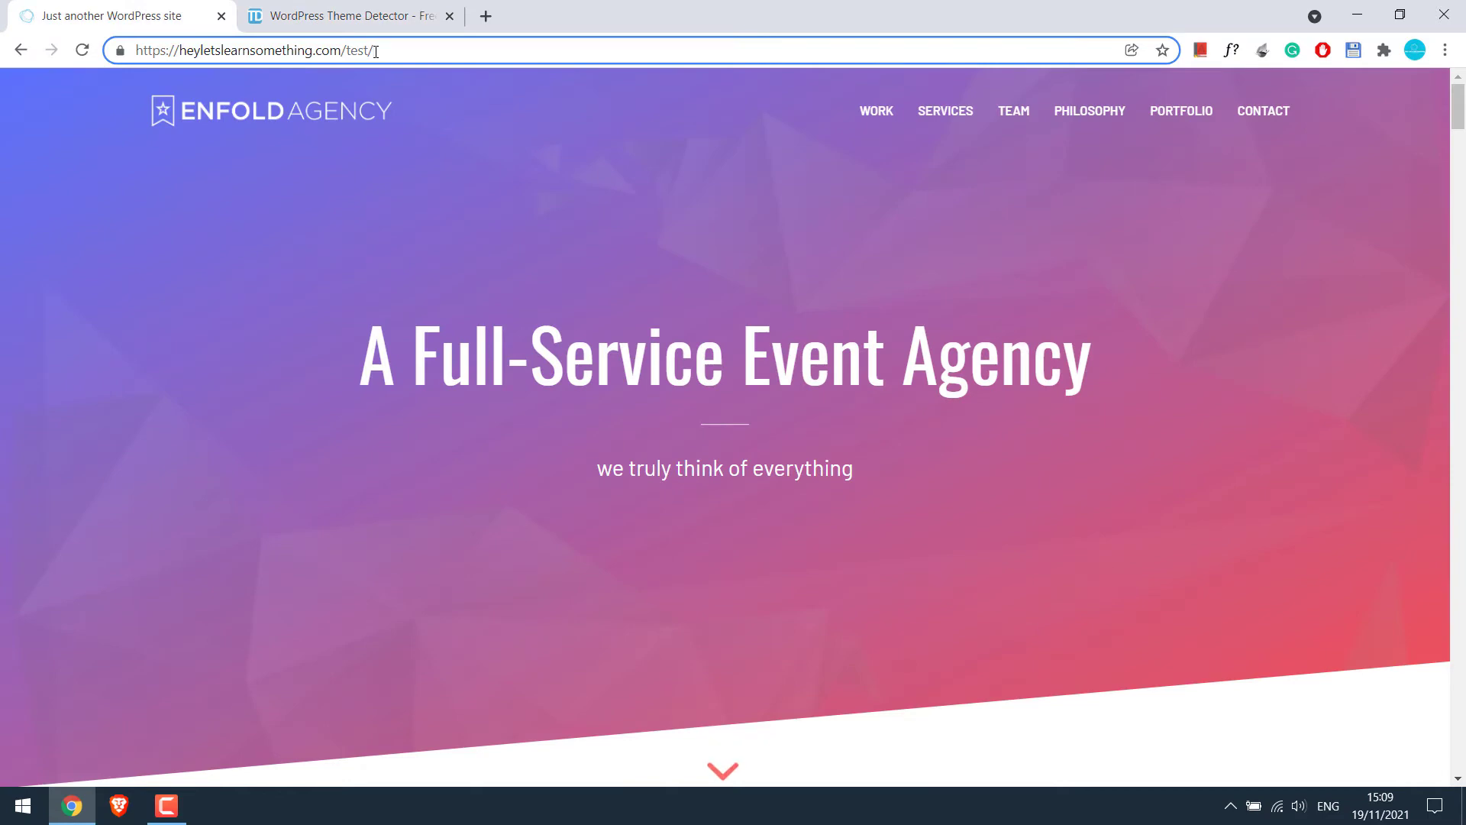
type("wp-")
key("Return")
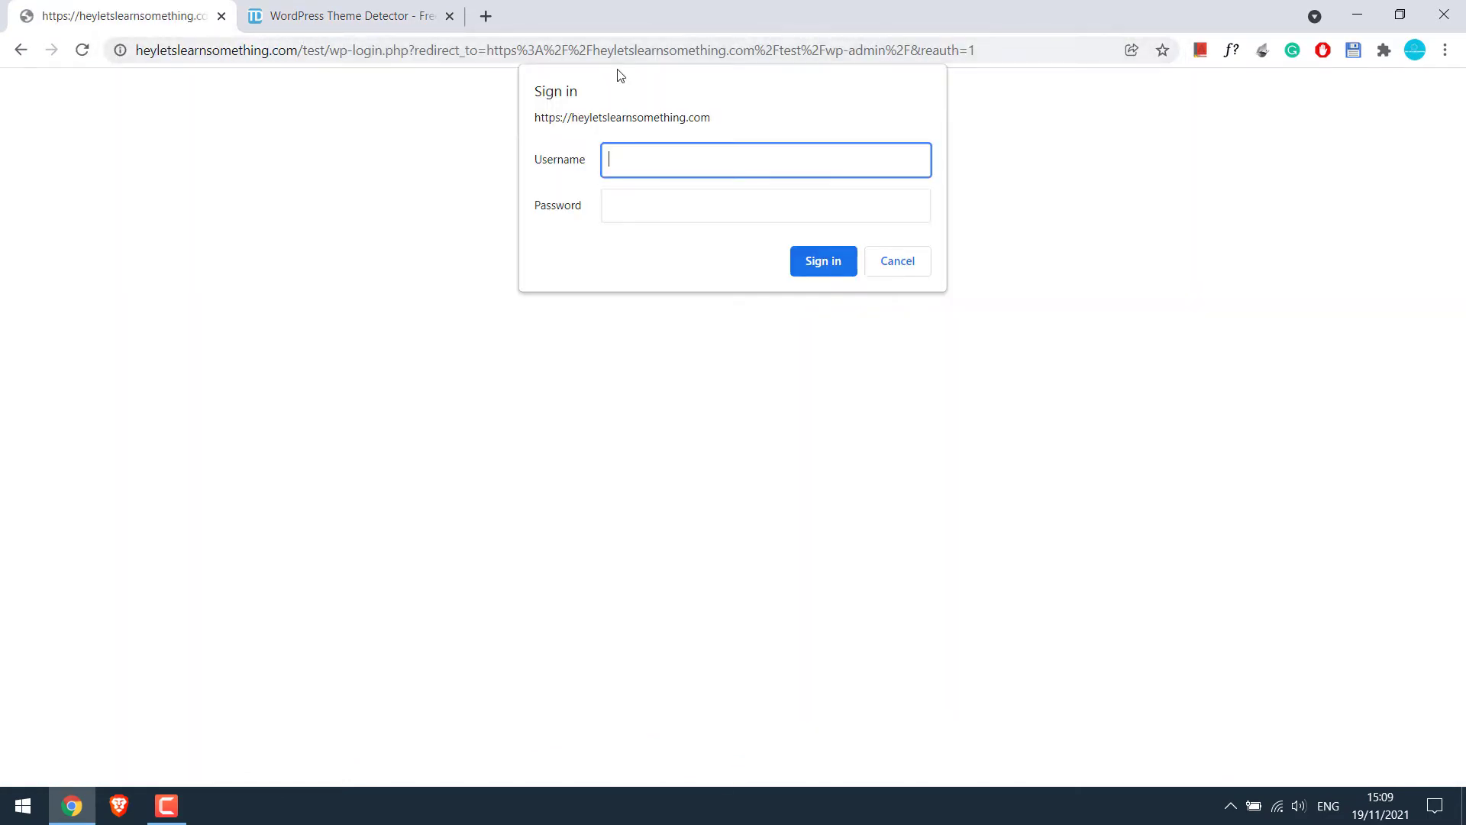
type("test")
key("Tab")
type("test")
key("Return")
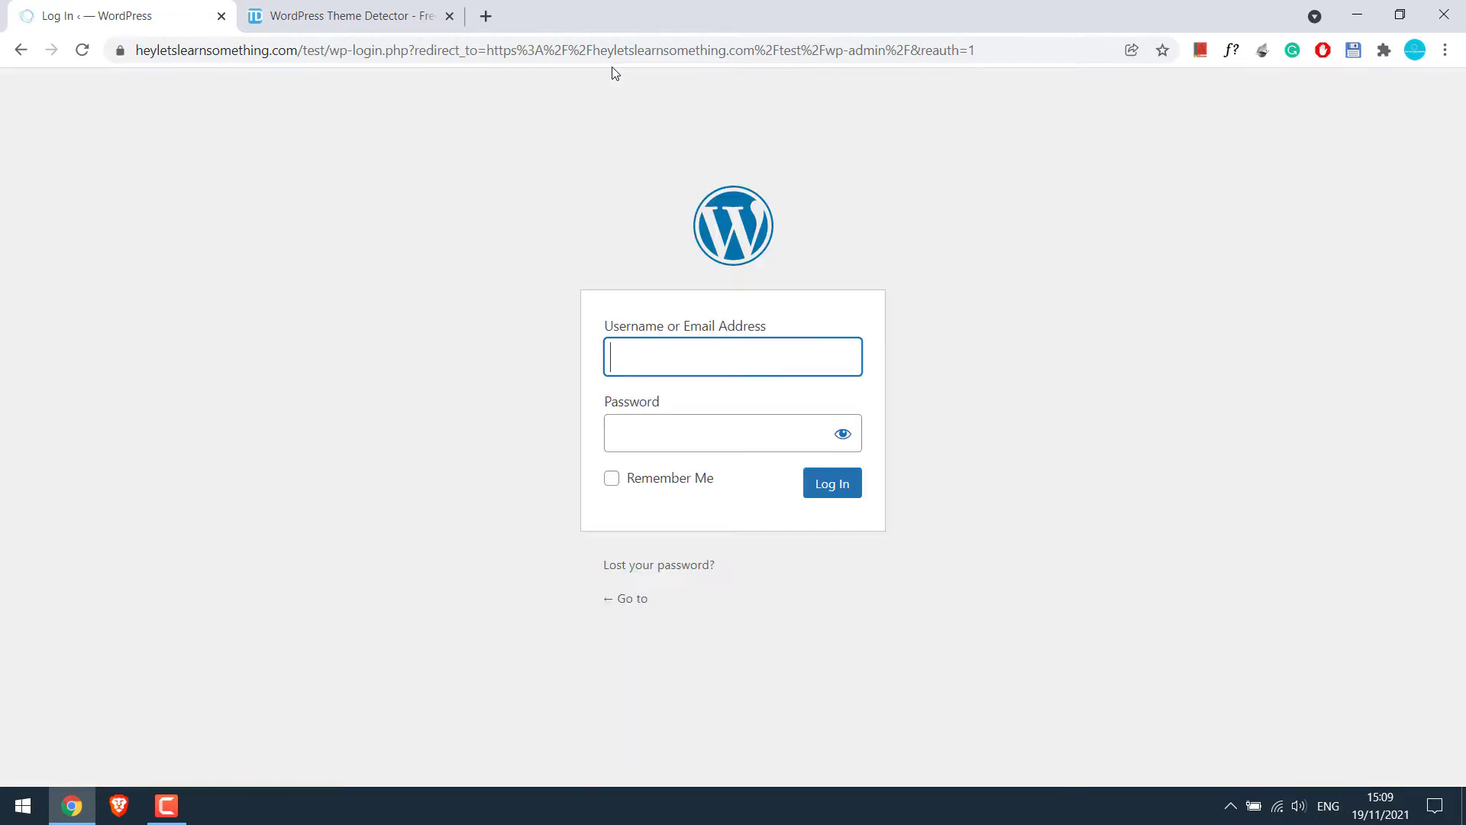
Enter the WordPress username and password to reach the admin Dashboard
type("demo")
key("Tab")
type("•••••••••••••••")
key("Return")
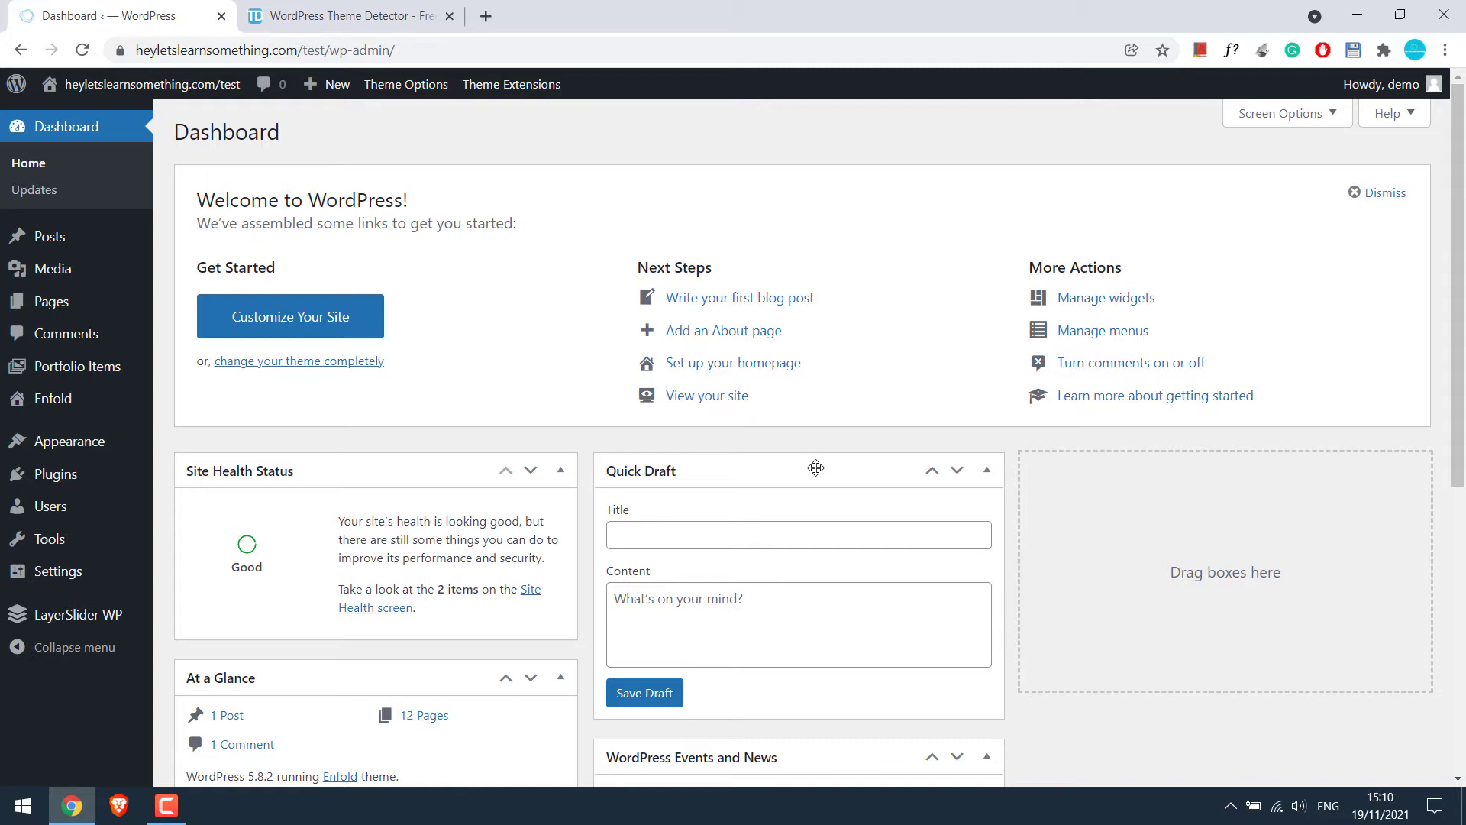
Export the Enfold settings from Theme Options > Import/Export to Enfold-theme-settings-2021-11-19.txt
left_click(55, 401)
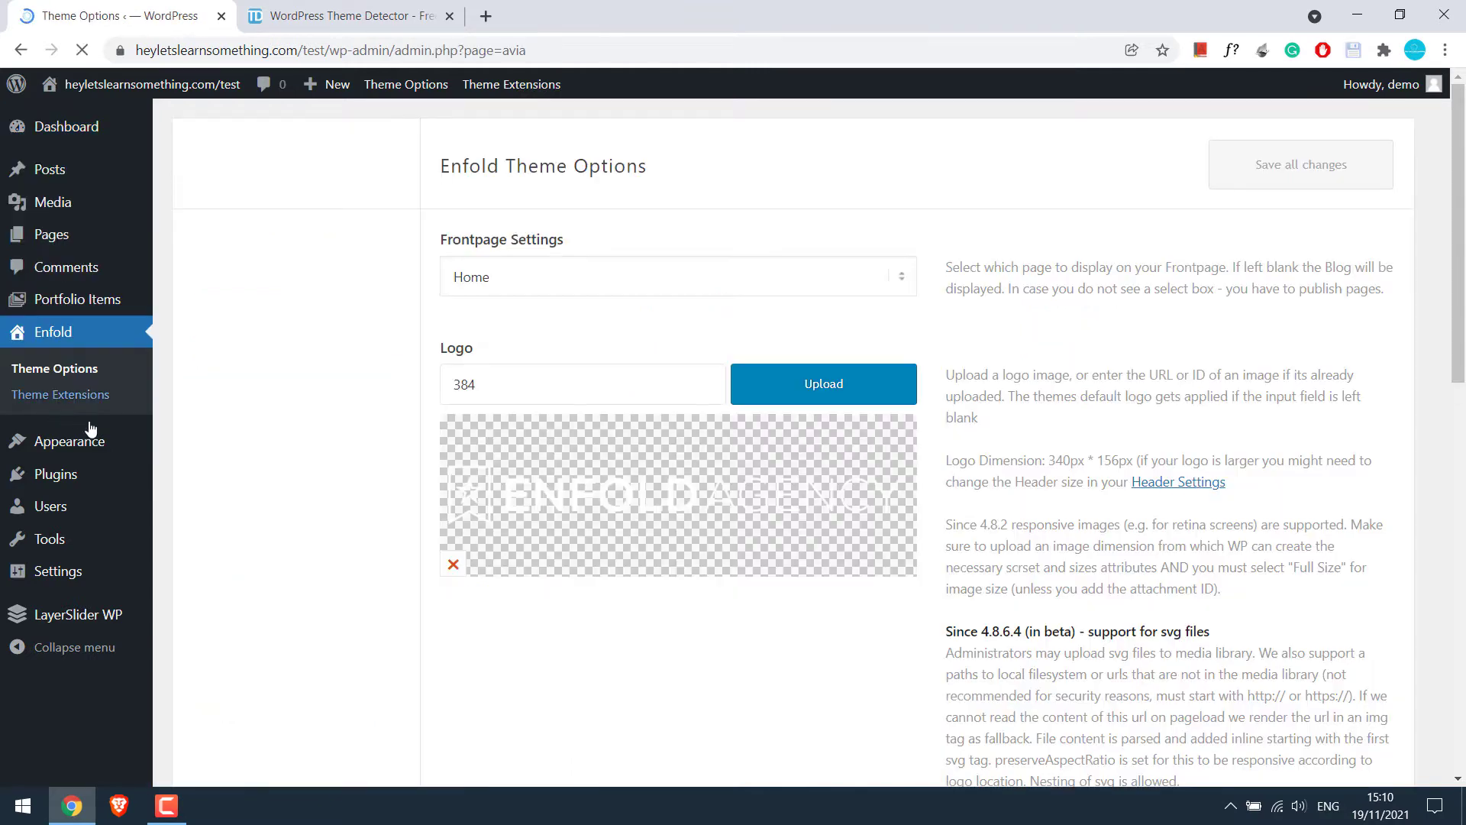
scroll(1286, 429, "down", 10)
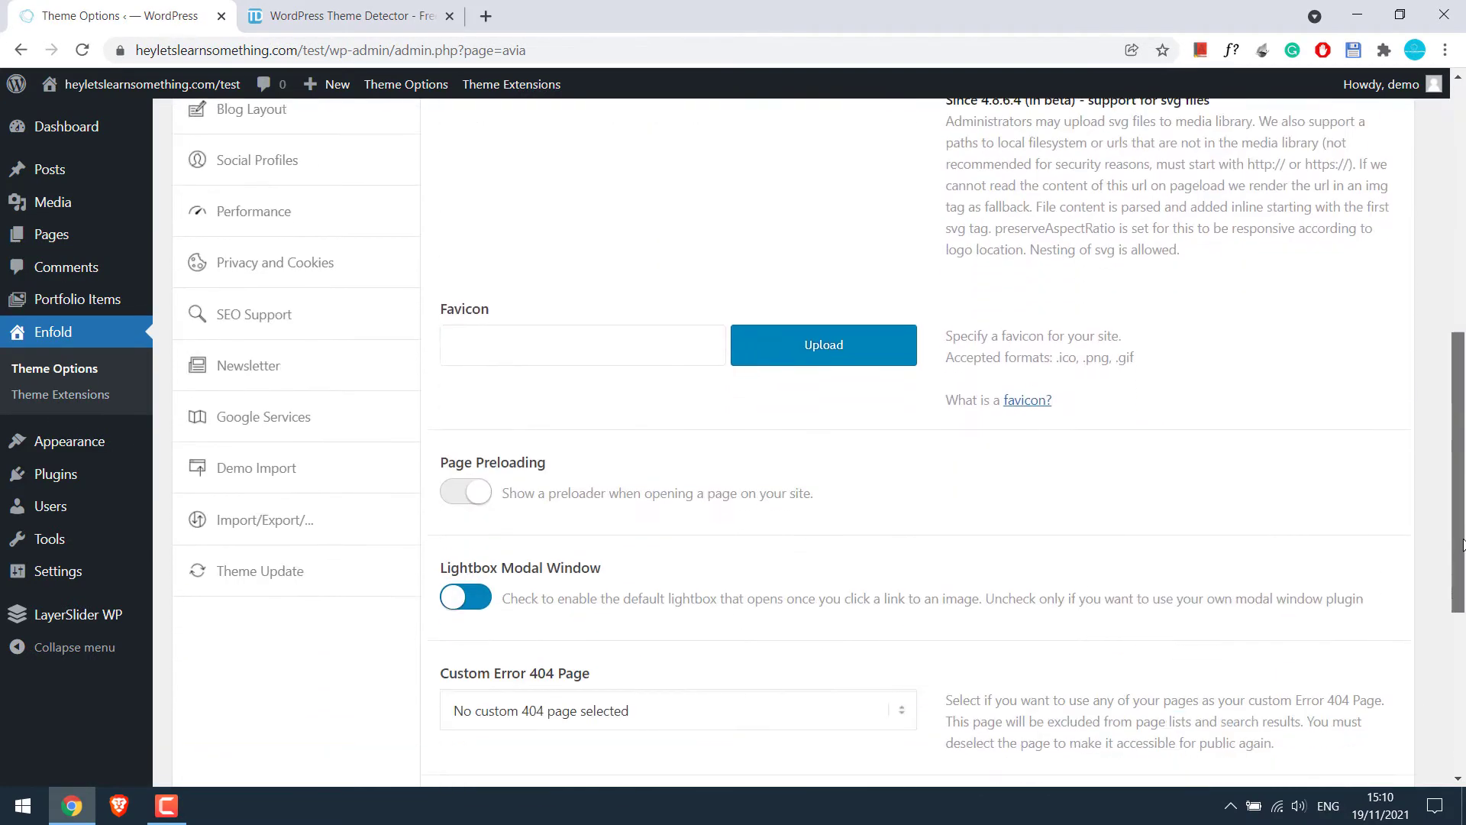
left_click(282, 418)
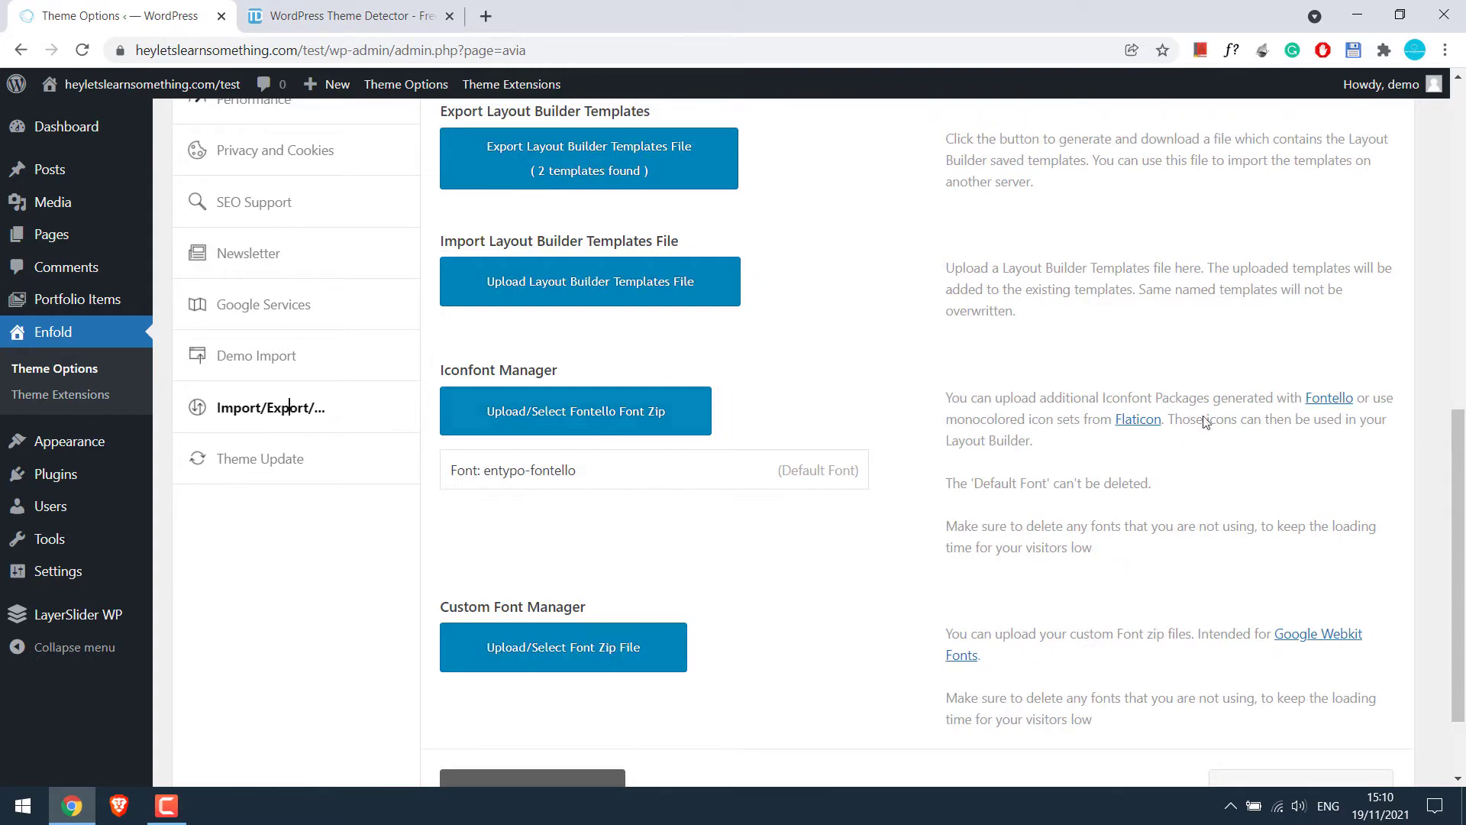
scroll(1244, 161, "up", 10)
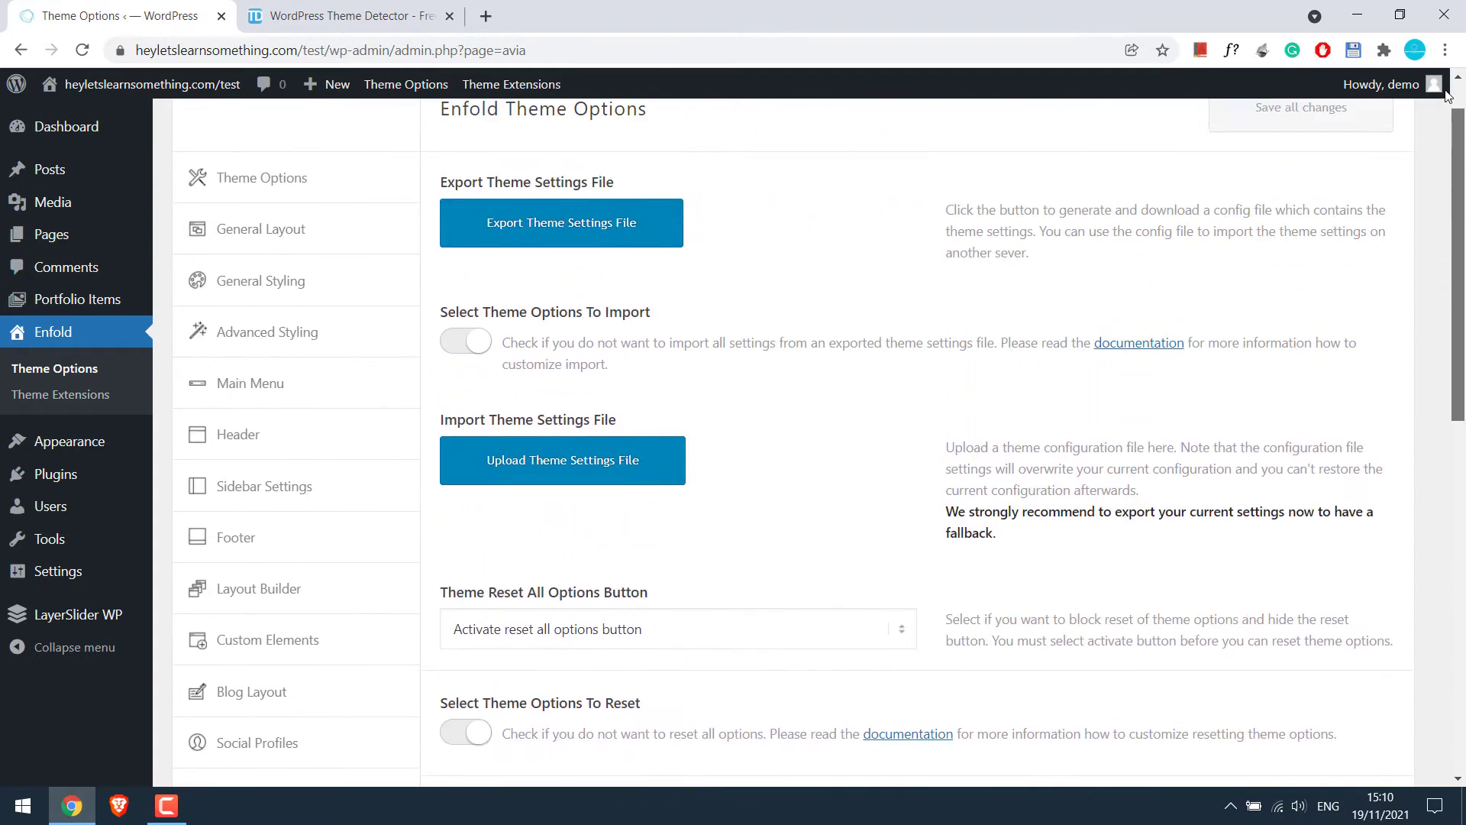
left_click(607, 289)
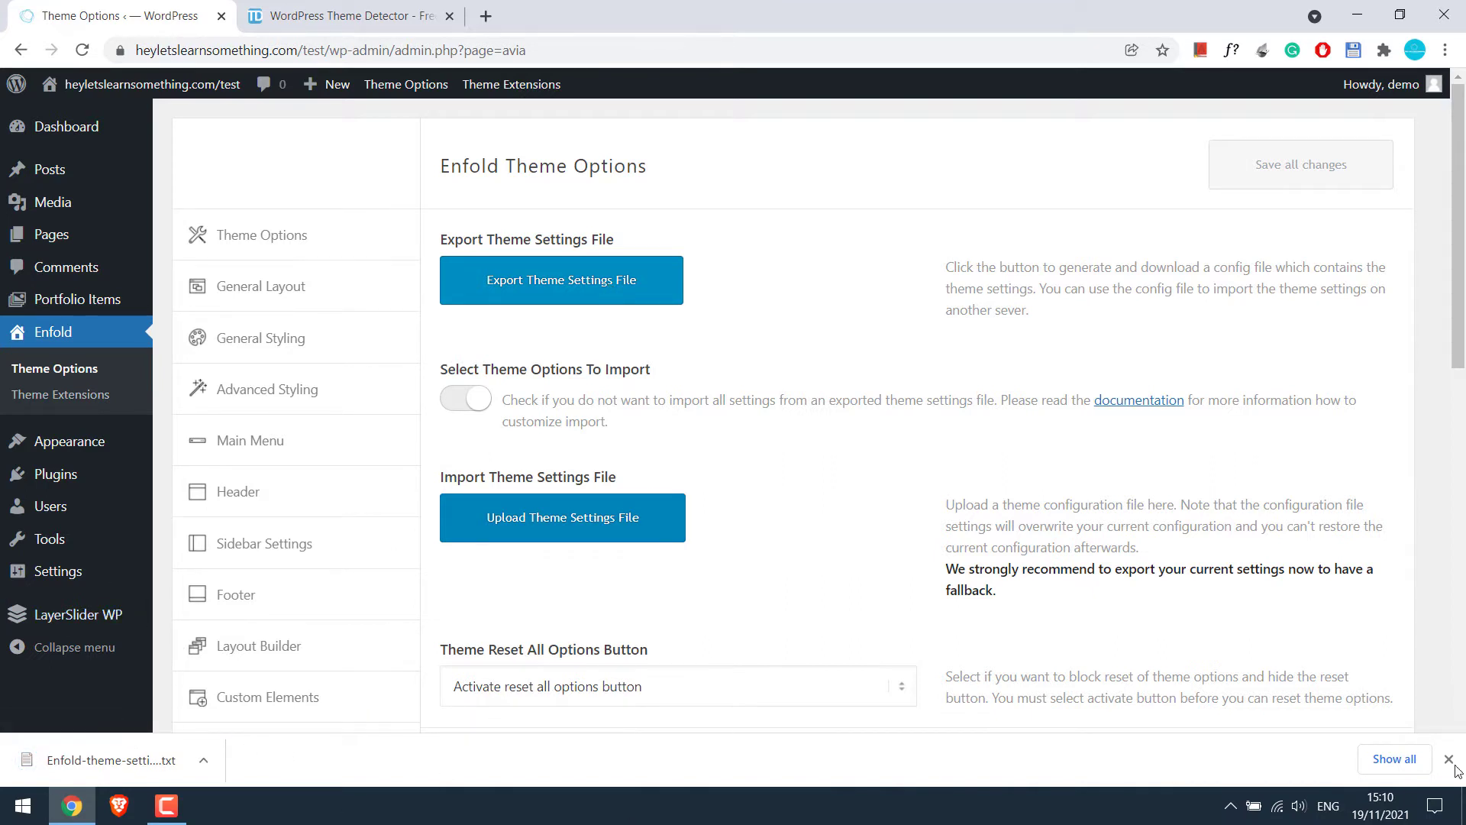
left_click(1394, 758)
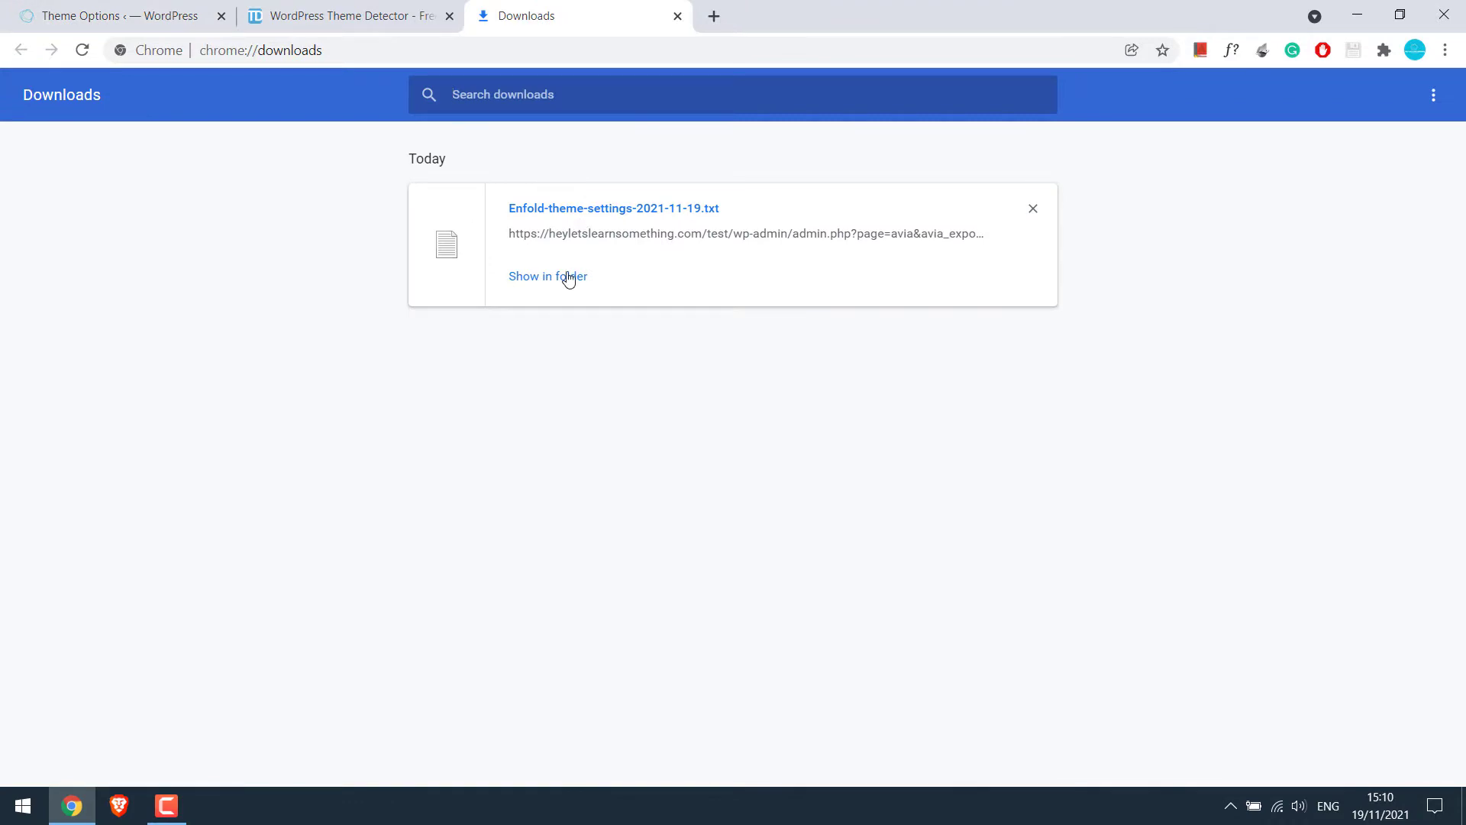
Move the exported settings file from Downloads to the desktop, then close Chrome's Downloads tab
left_click(568, 277)
right_click(203, 237)
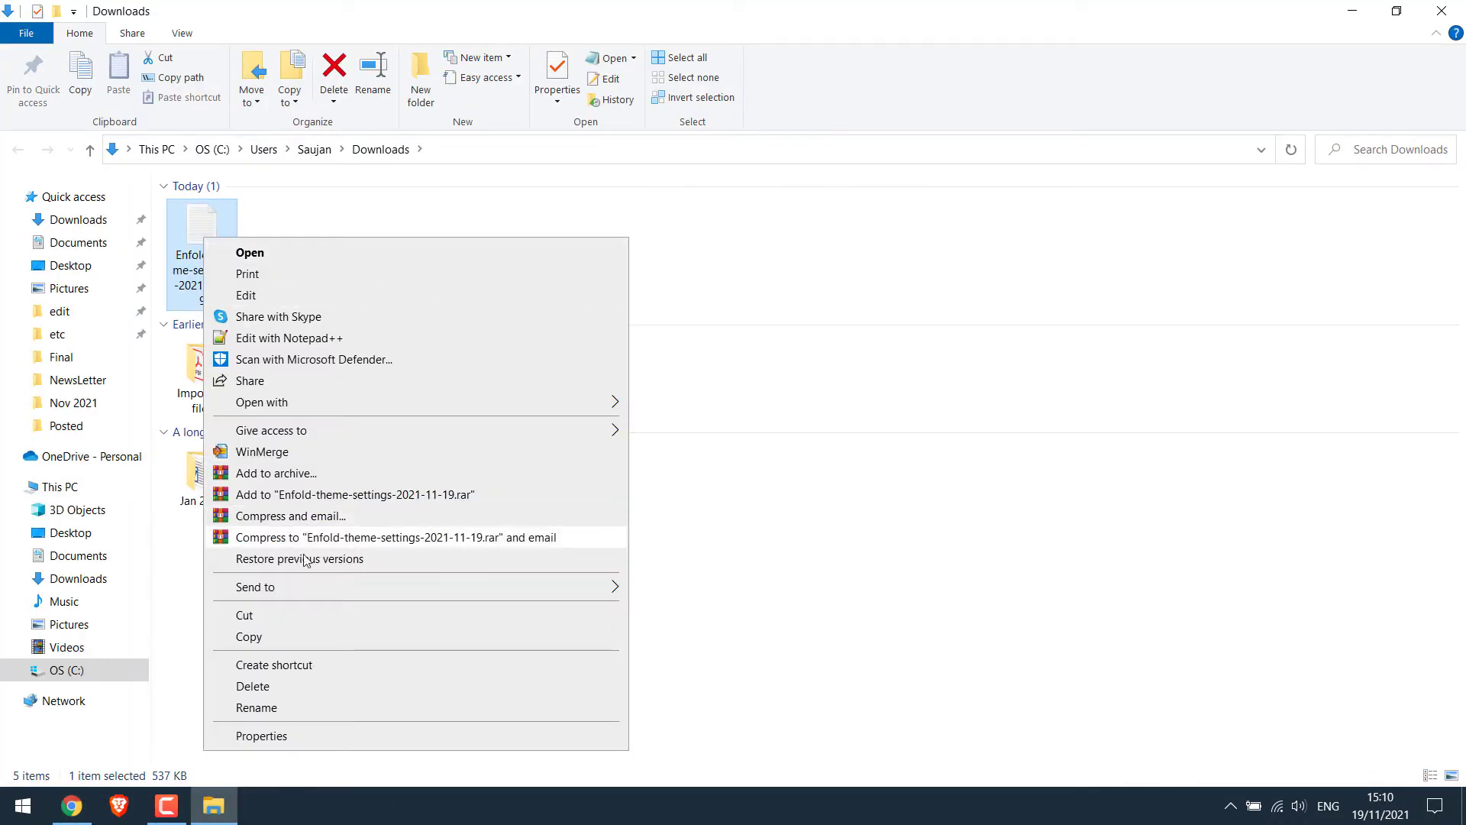
left_click(244, 615)
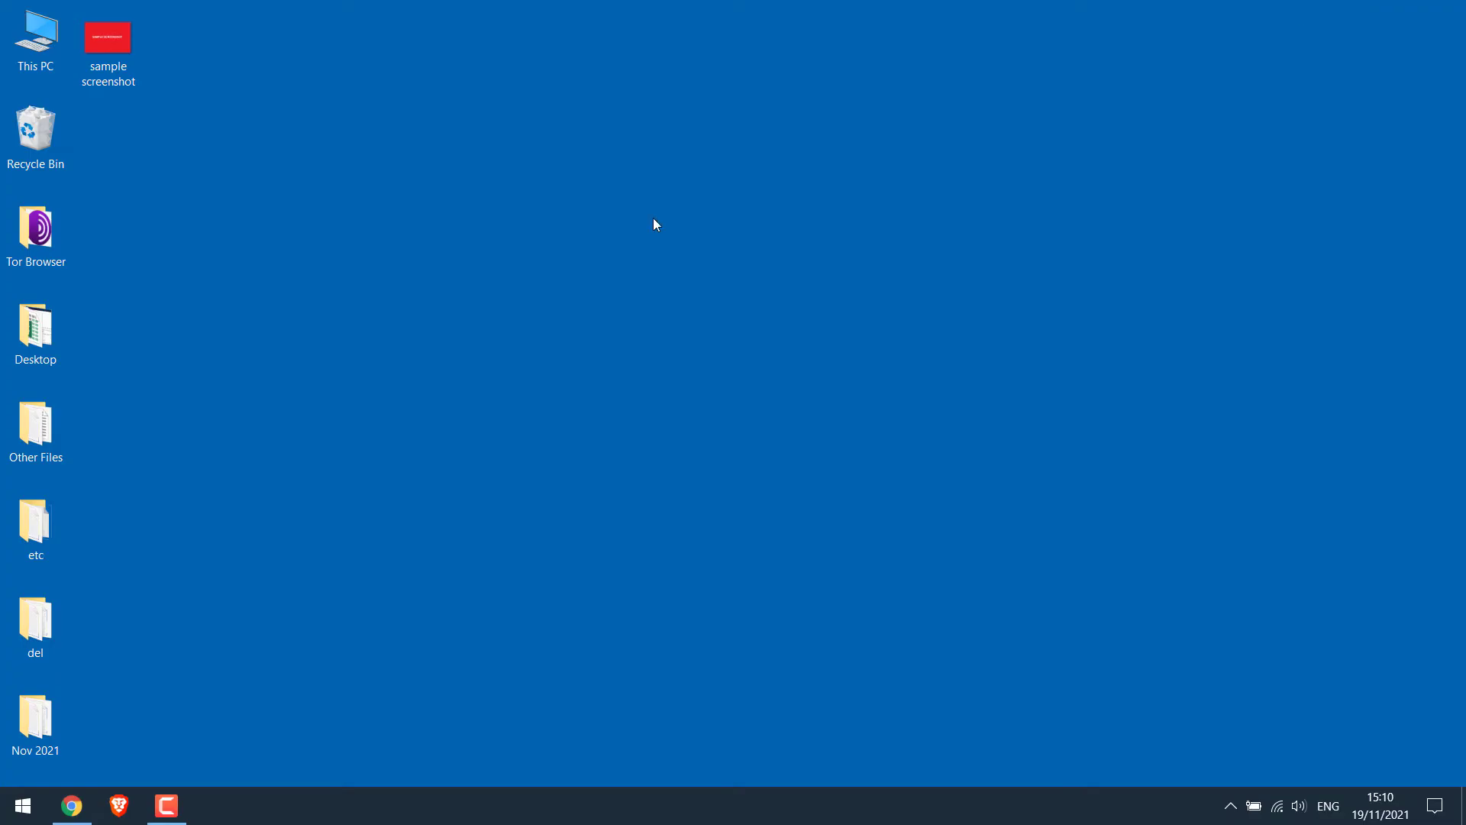
right_click(653, 220)
left_click(679, 304)
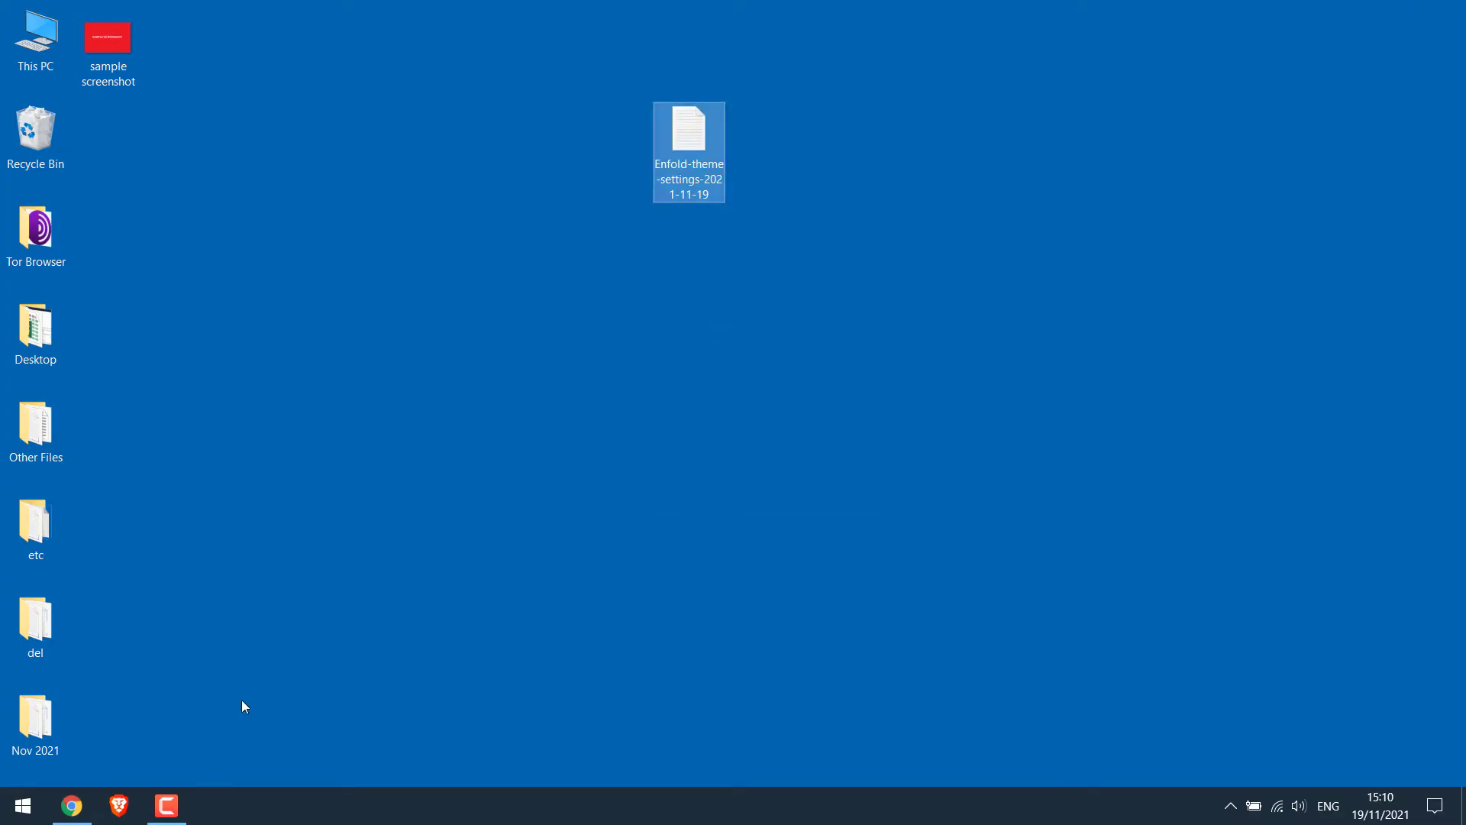
left_click(72, 806)
left_click(677, 16)
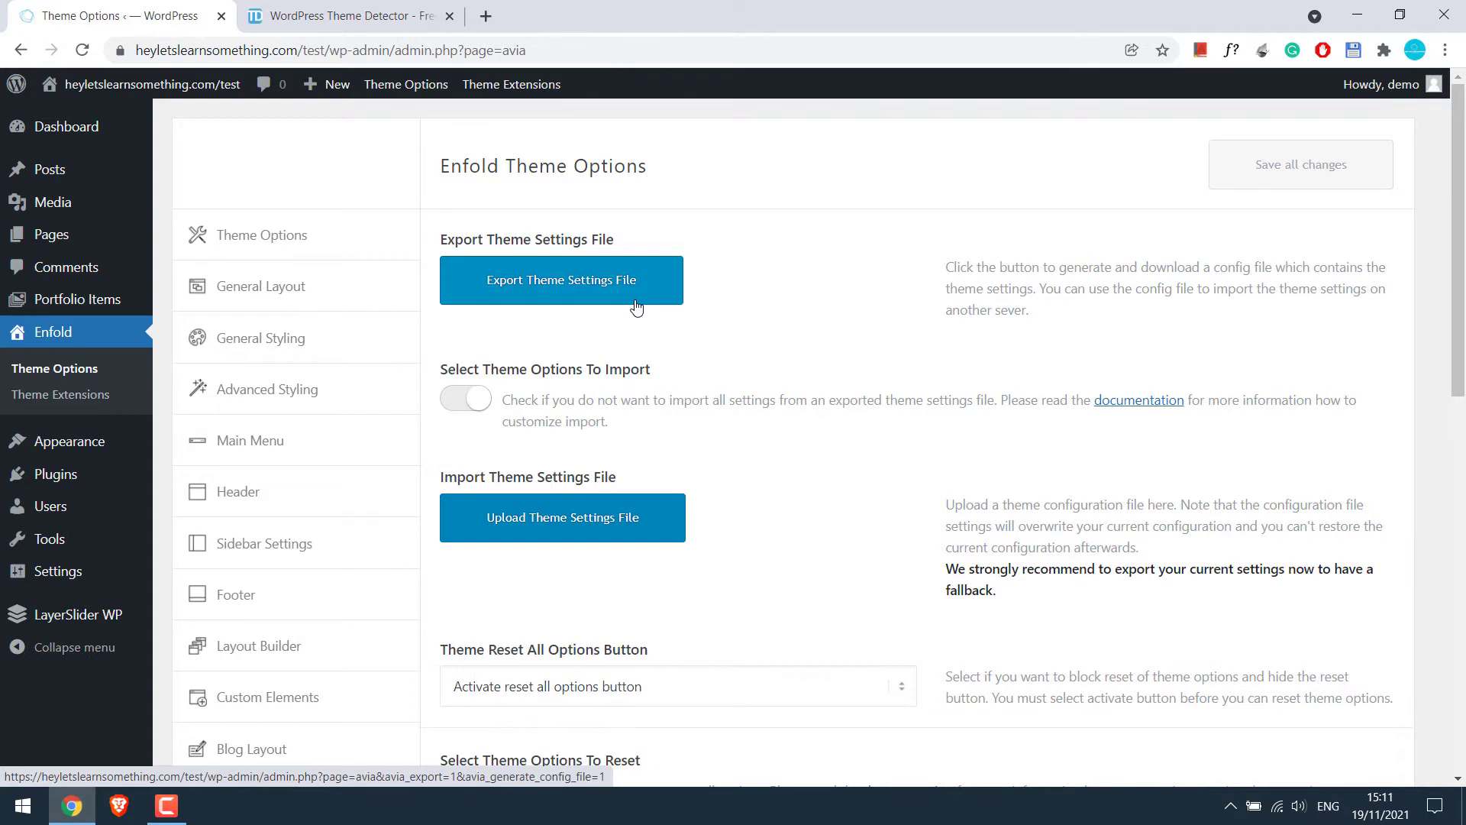
Search plugins for 'file manage', then install and activate the File Manager plugin
mouse_move(130, 481)
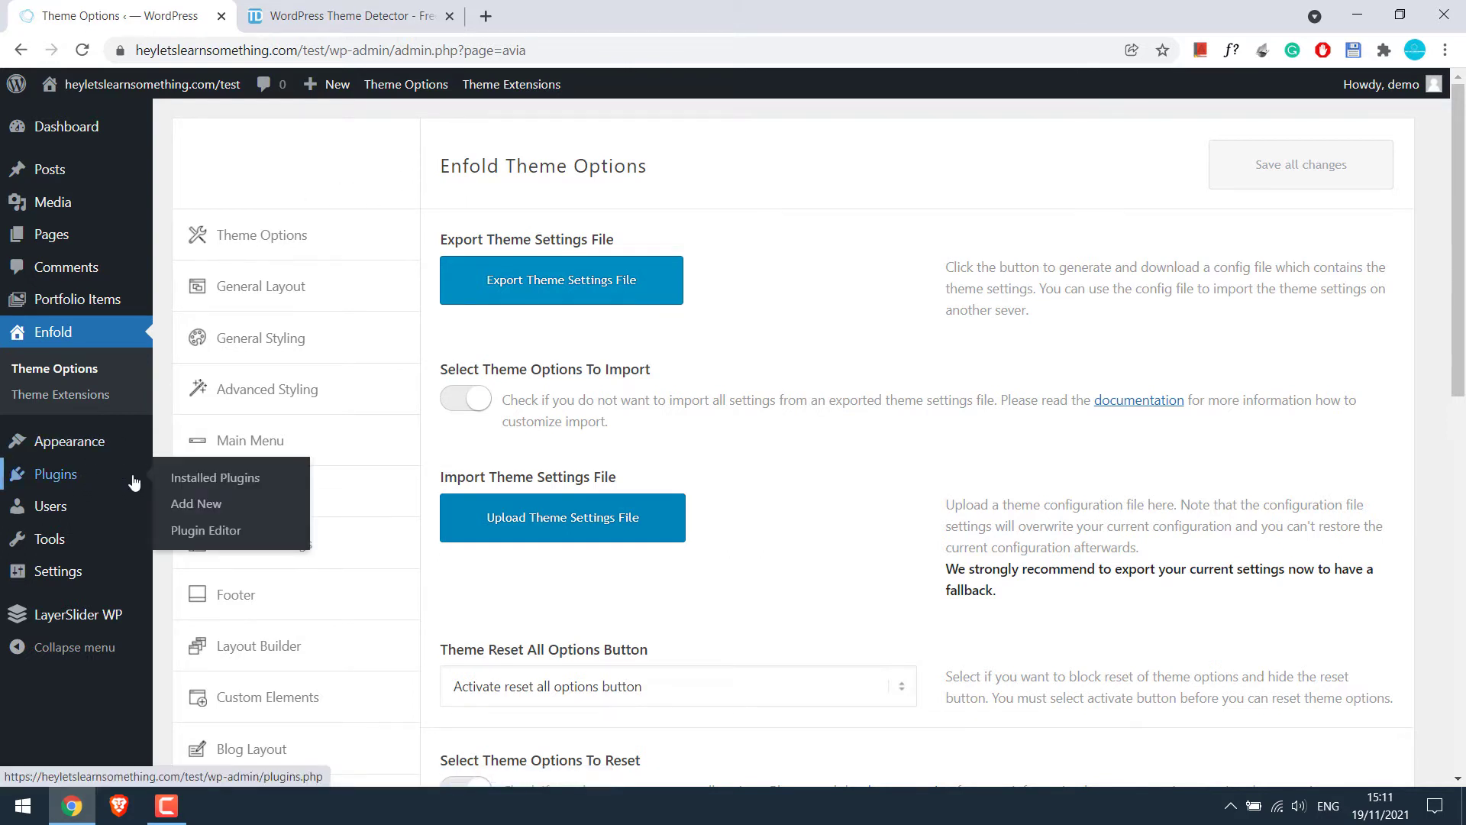
left_click(201, 512)
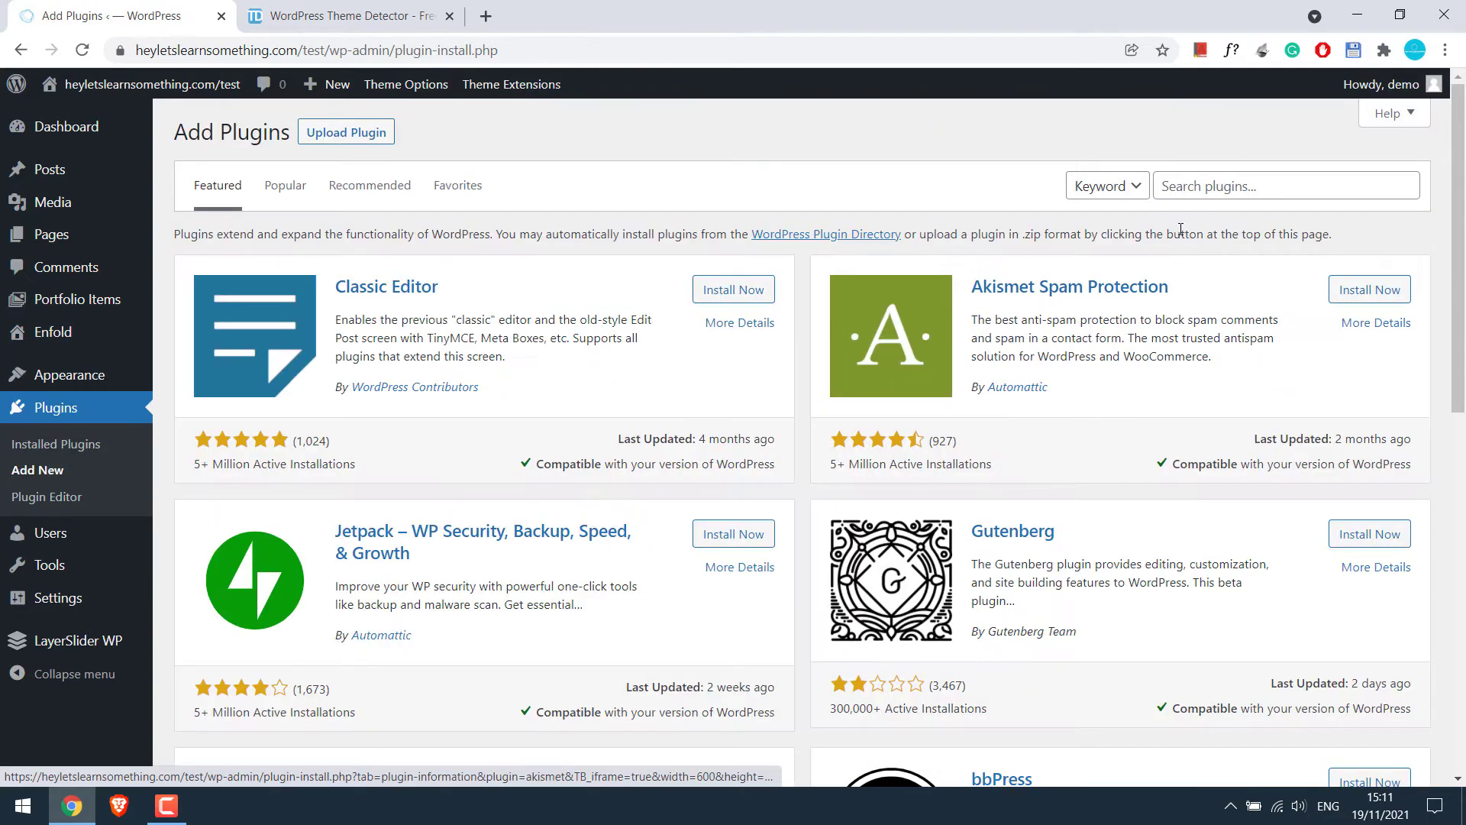
left_click(1194, 185)
type("fil")
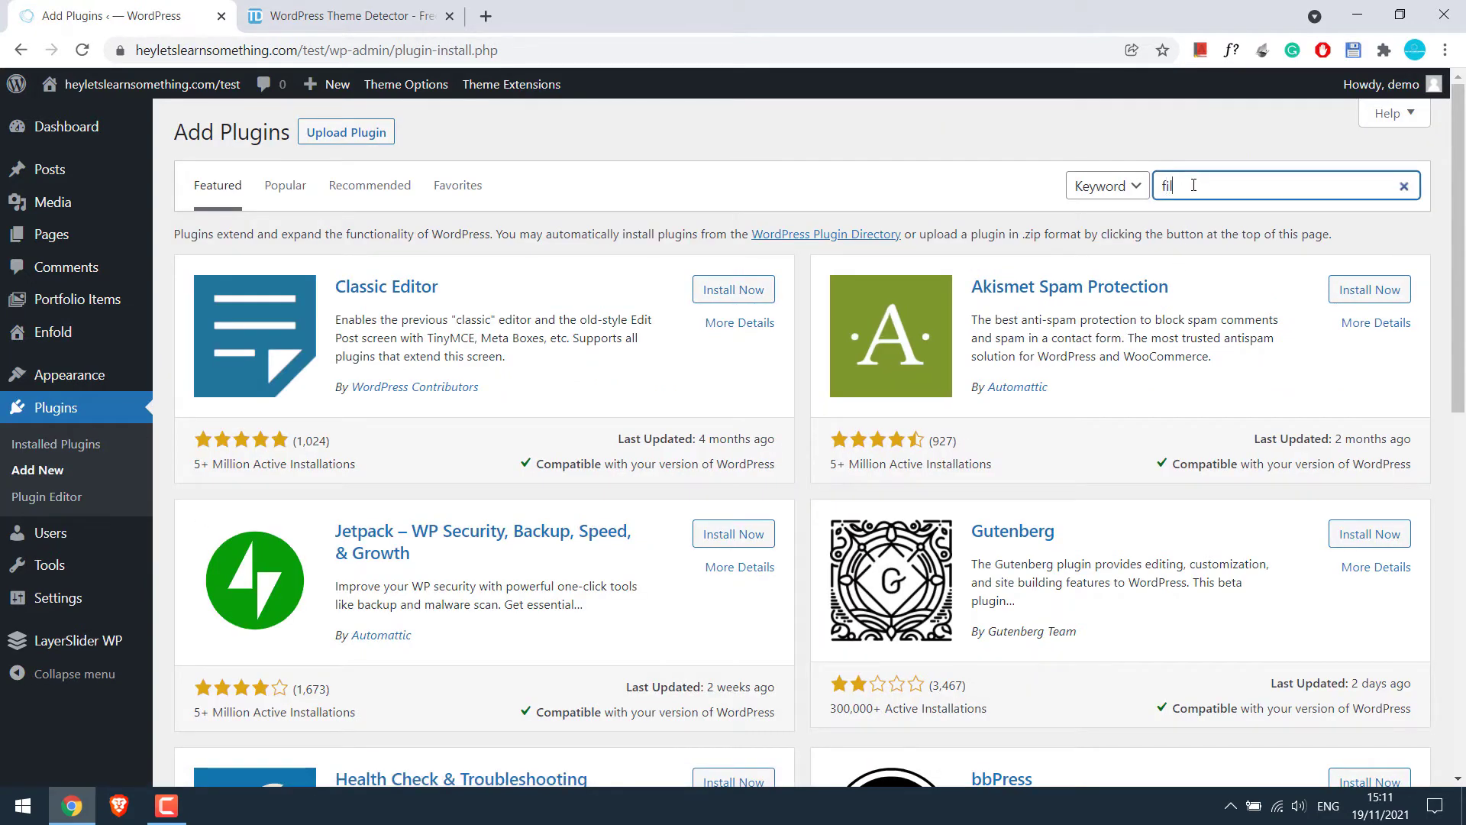
type("e manager")
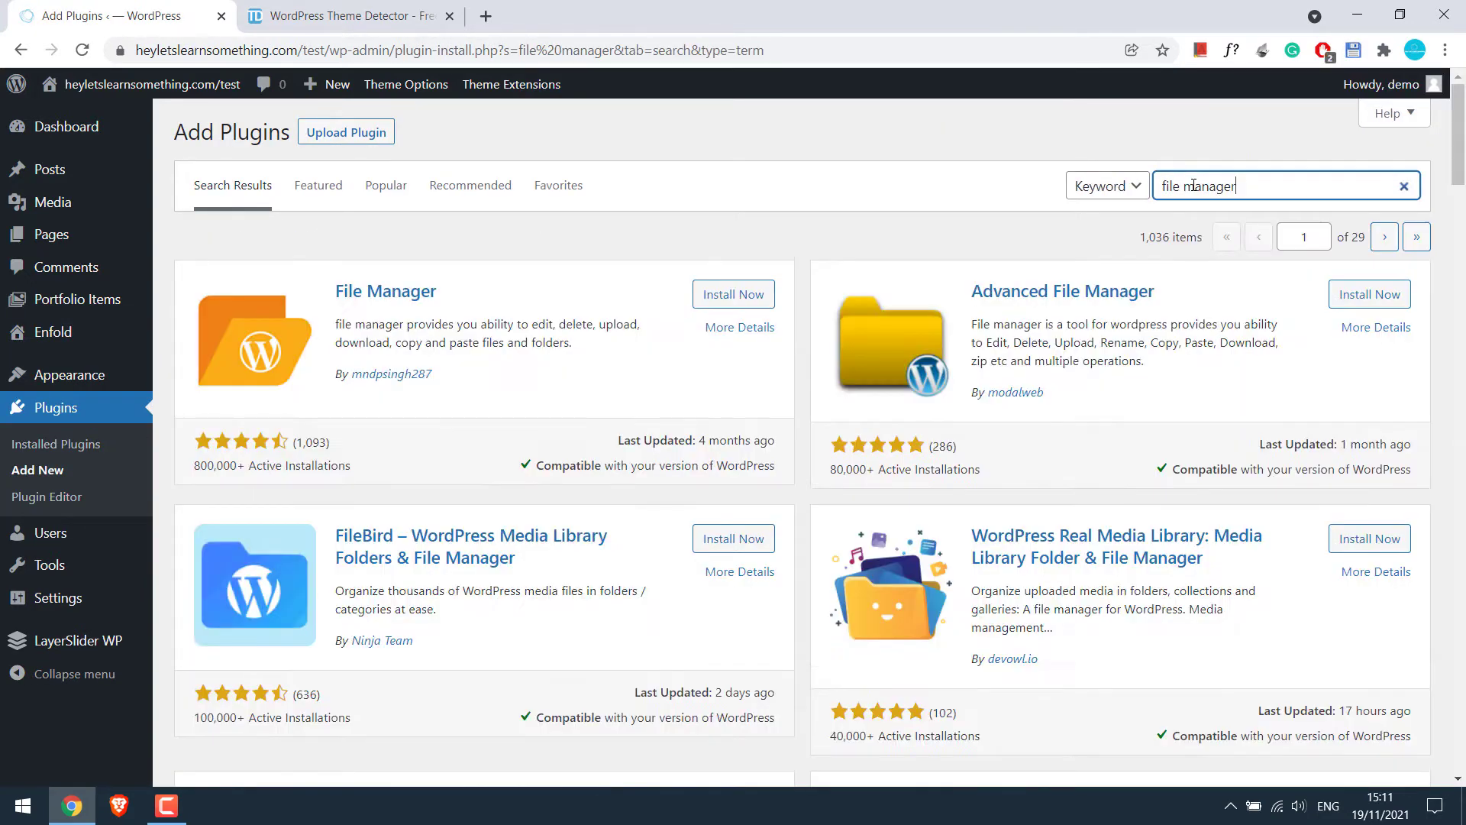
left_click(736, 296)
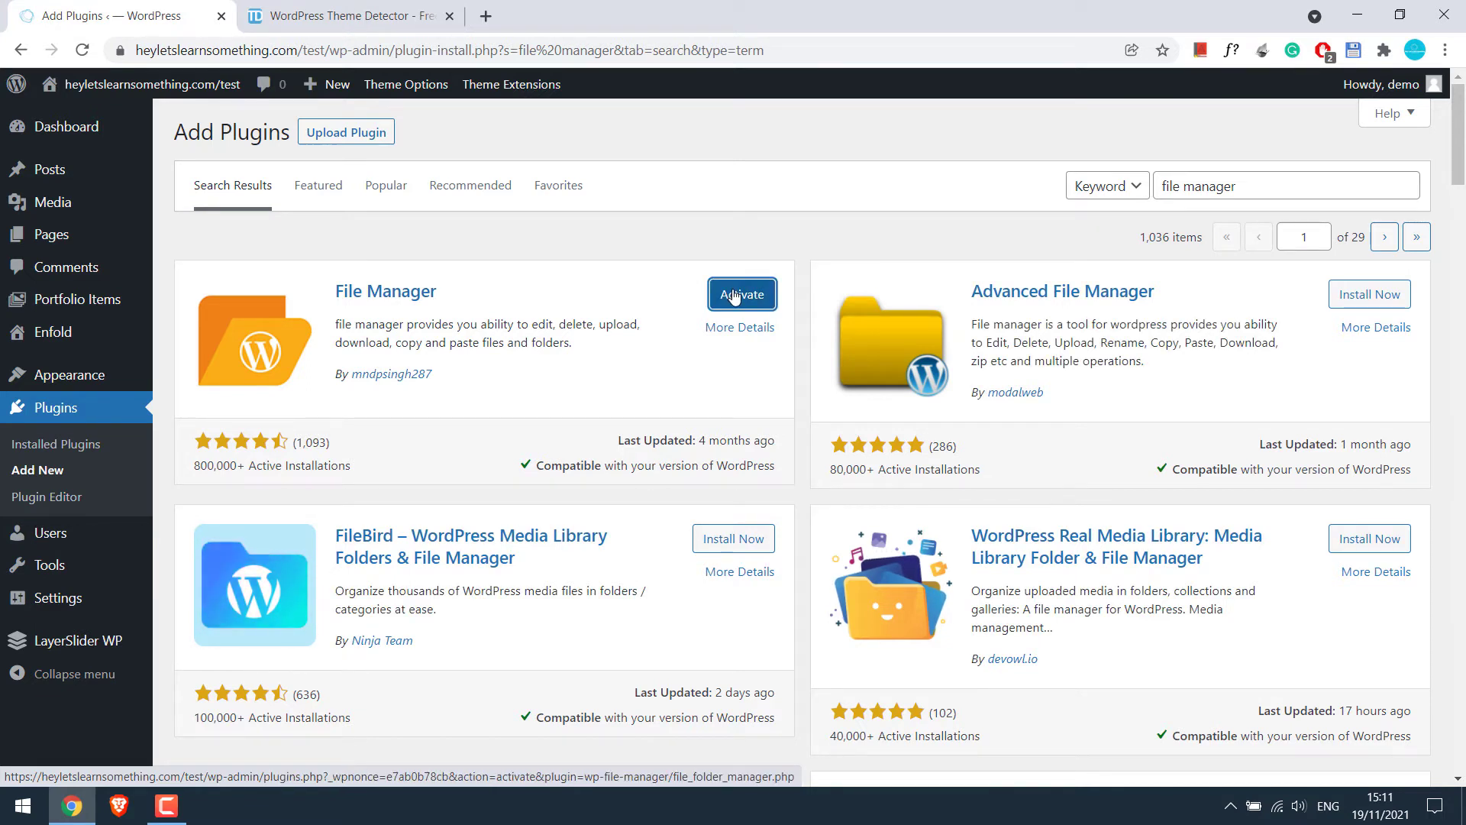
left_click(733, 298)
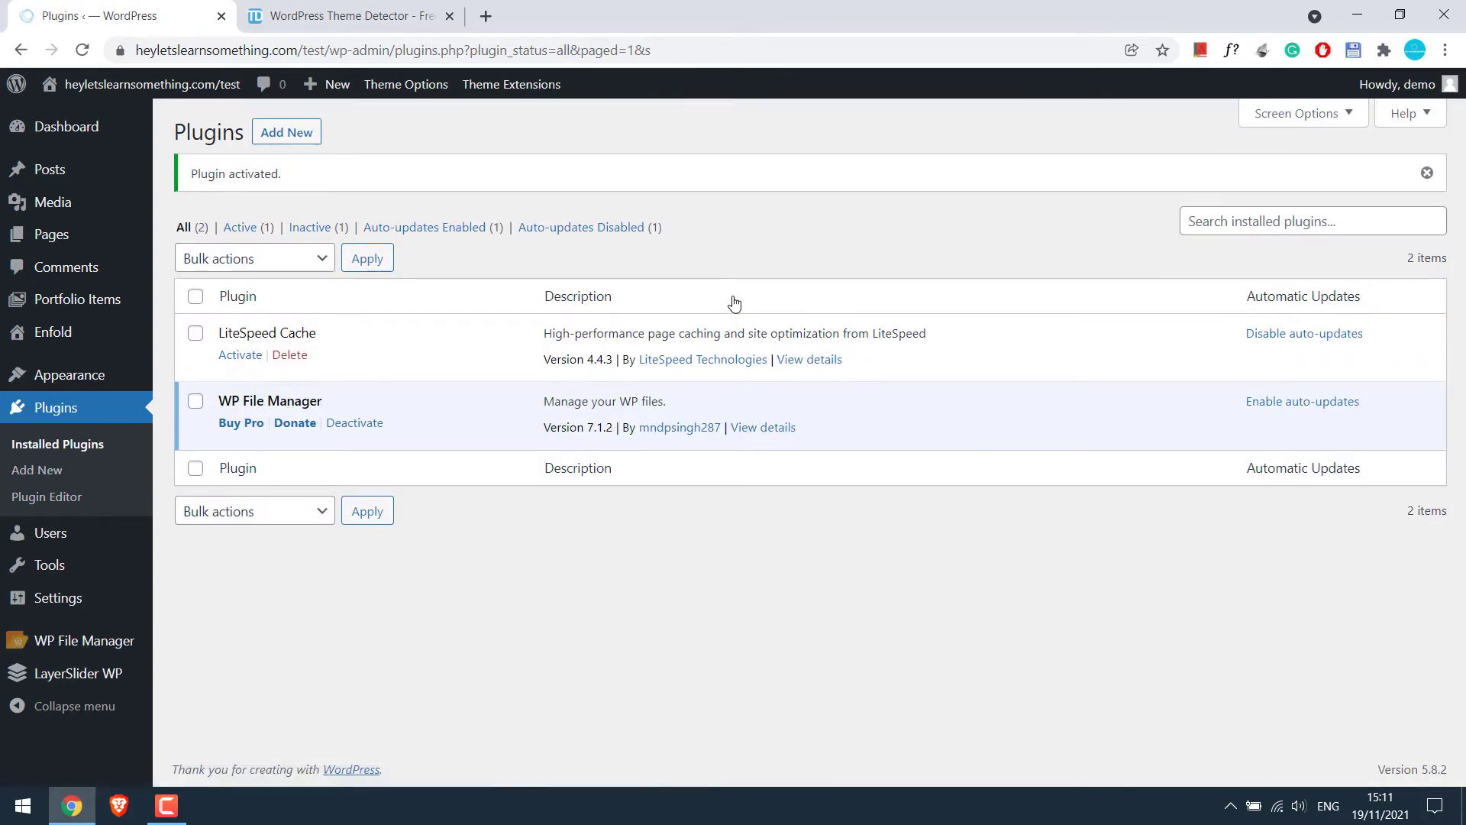
left_click(90, 647)
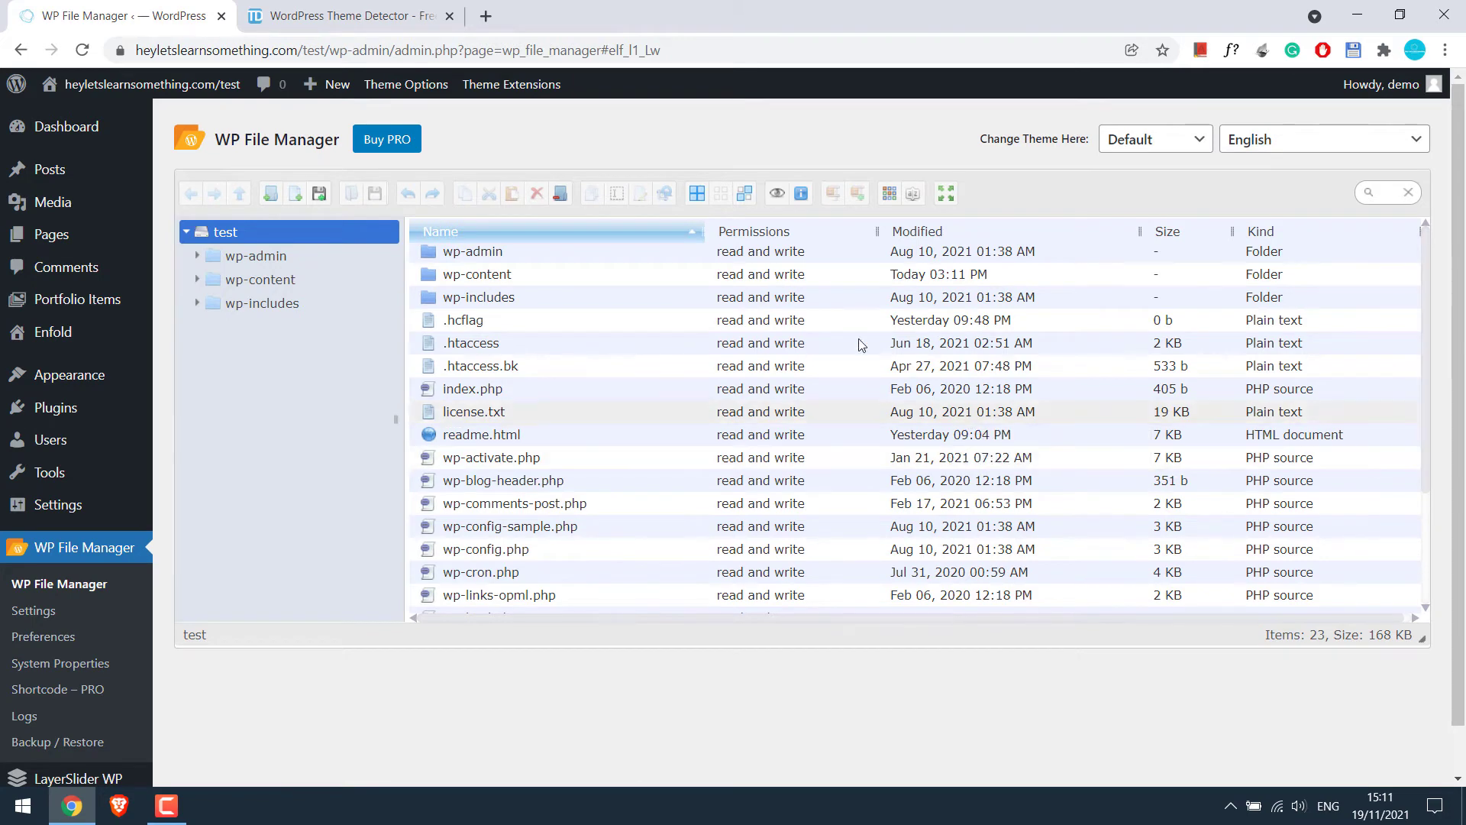
Browse to wp-content/themes, copy the enfold folder and start a new folder
left_click(471, 281)
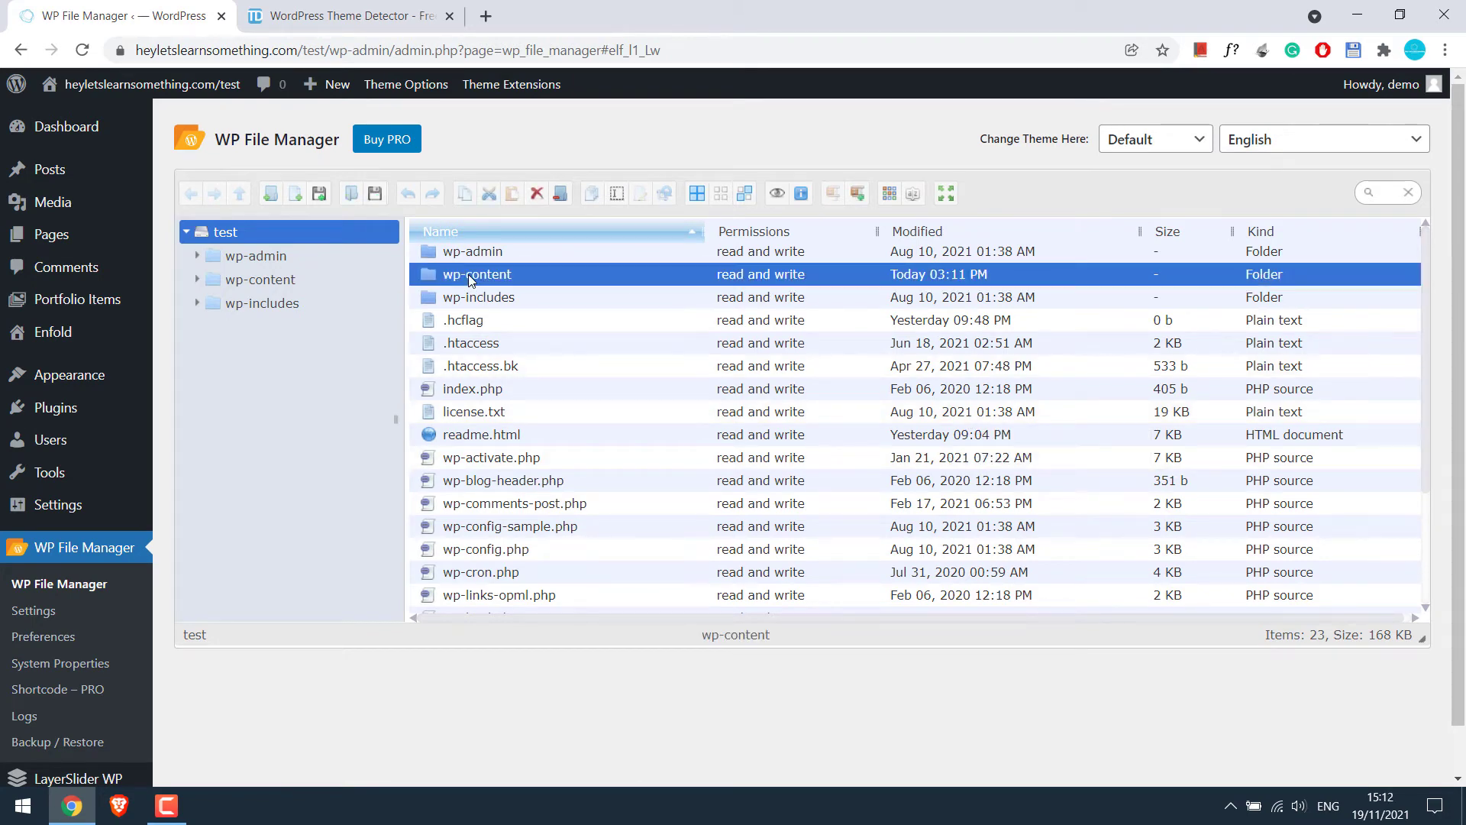
double_click(471, 281)
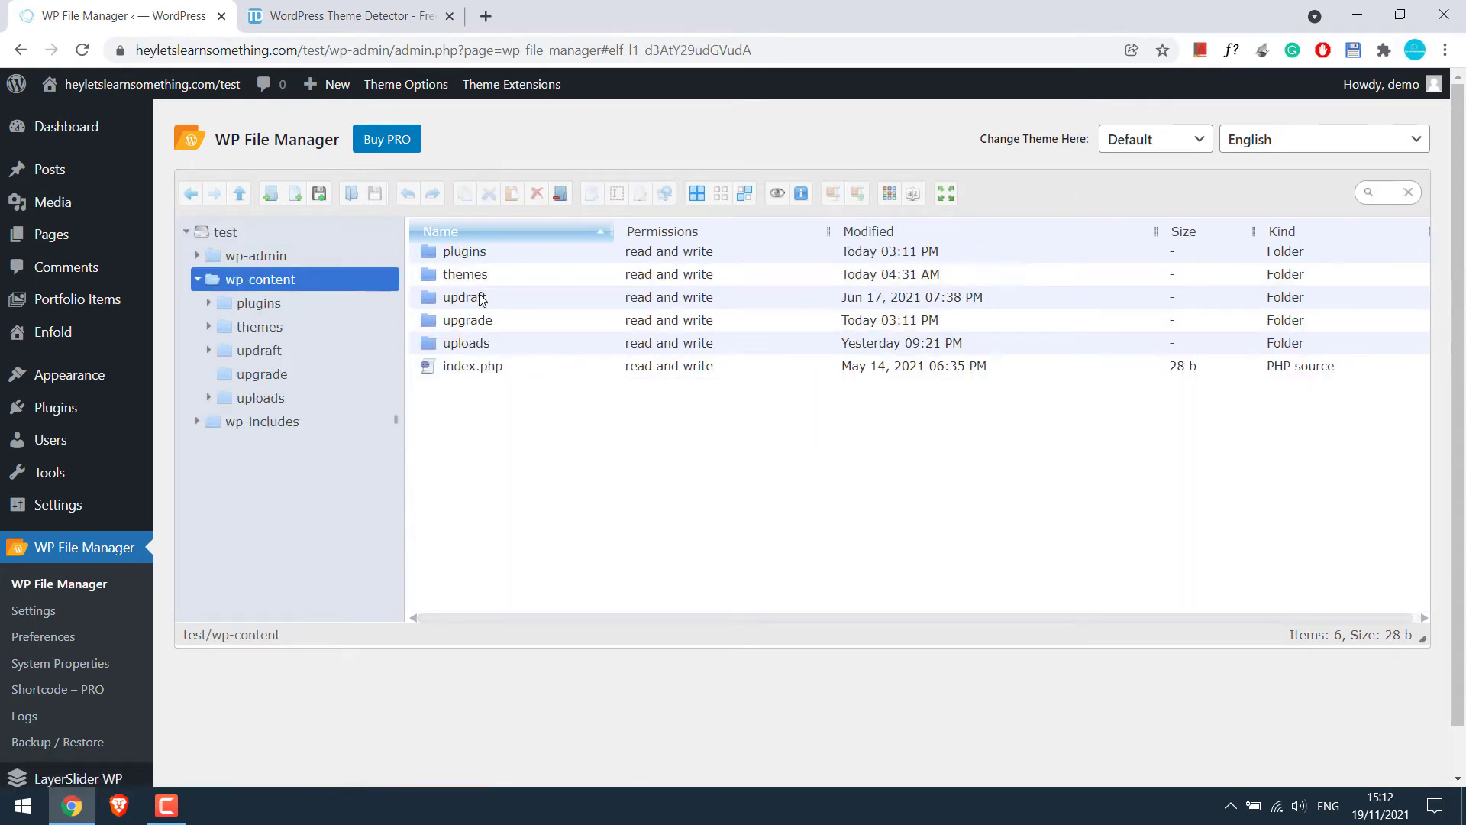
left_click(468, 281)
double_click(468, 281)
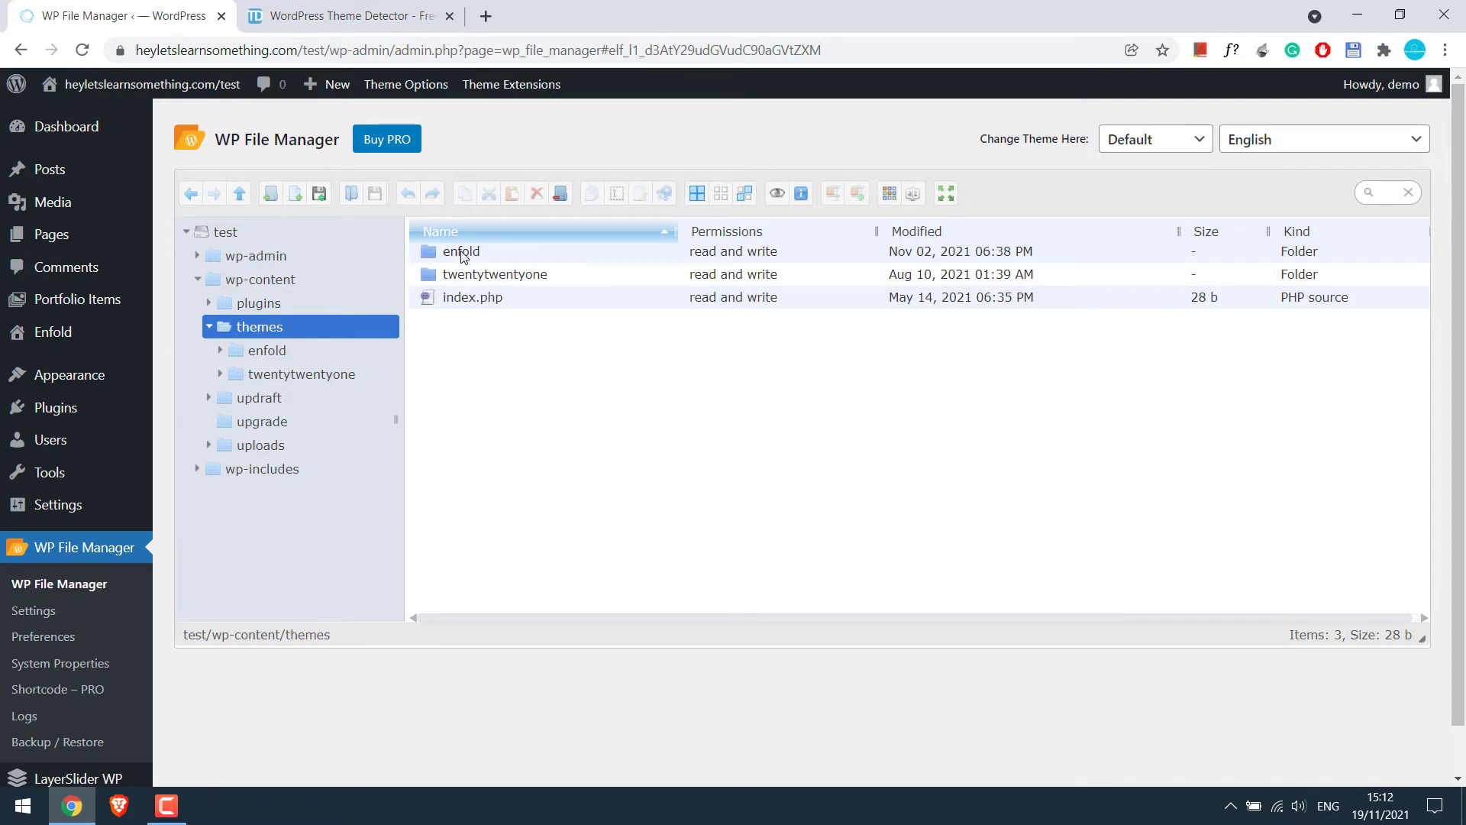
right_click(461, 254)
left_click(506, 415)
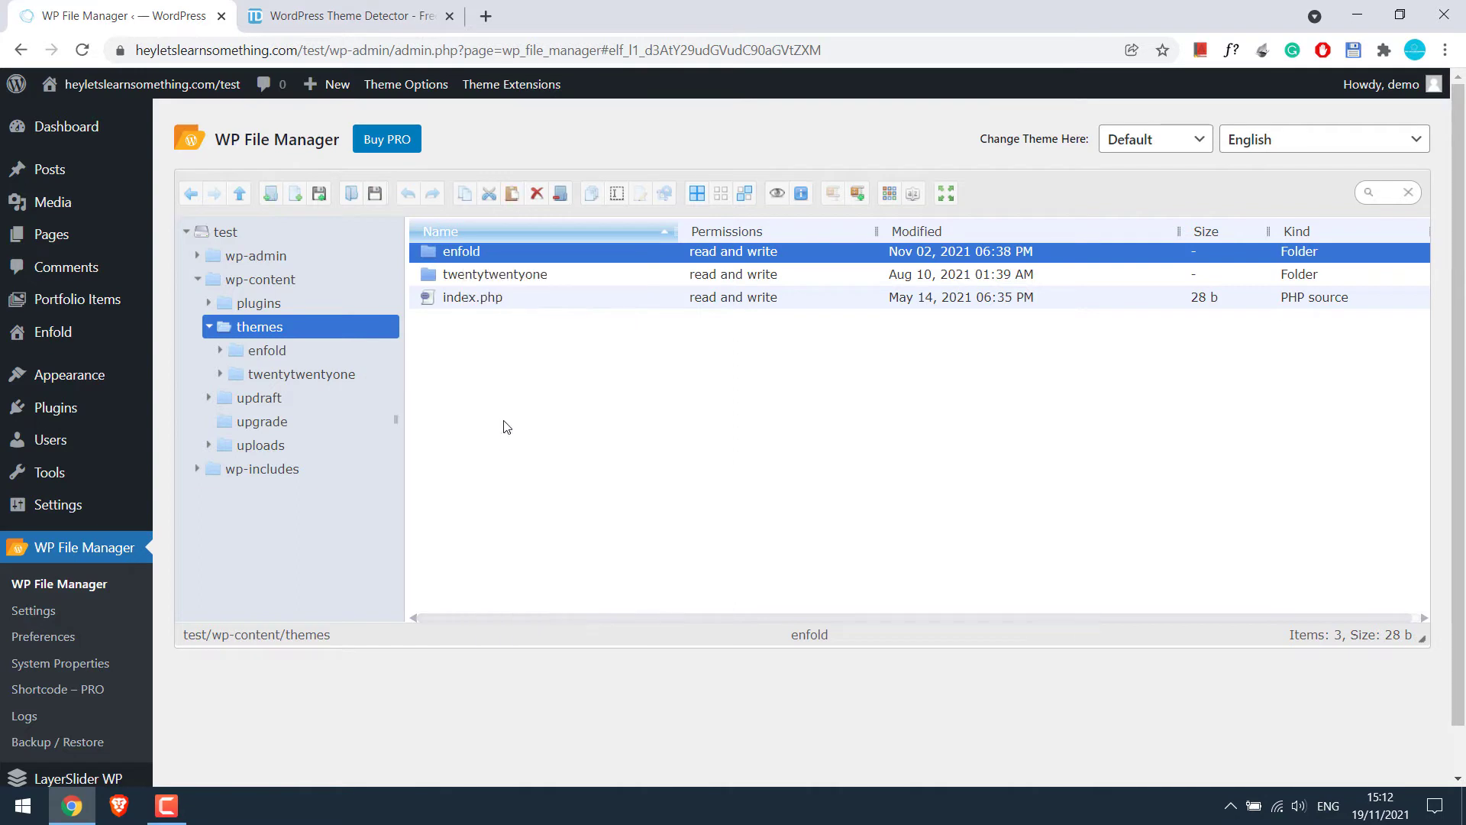
left_click(271, 194)
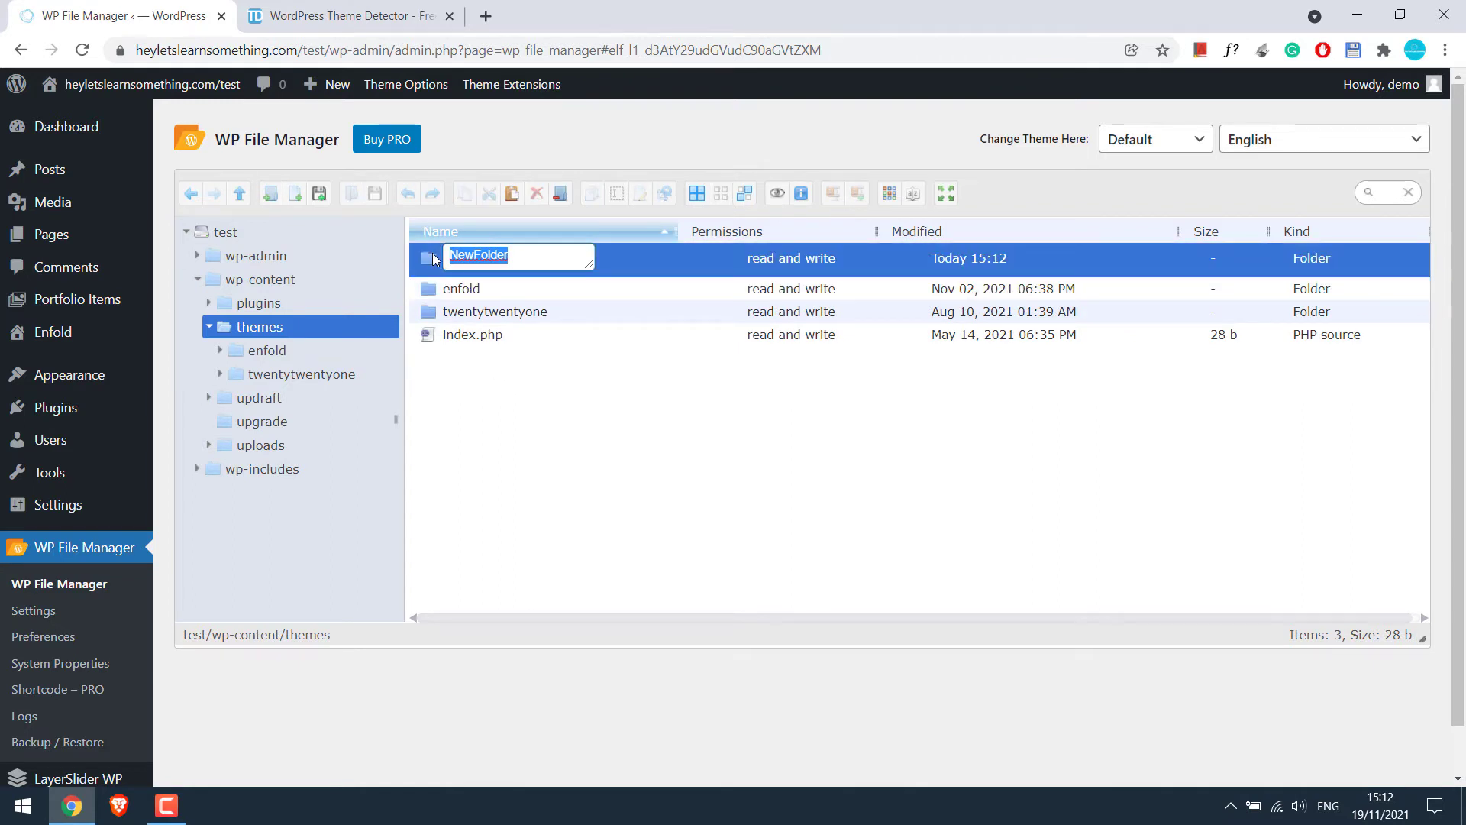
Create NewFolder and paste the copied enfold folder inside it
key("Return")
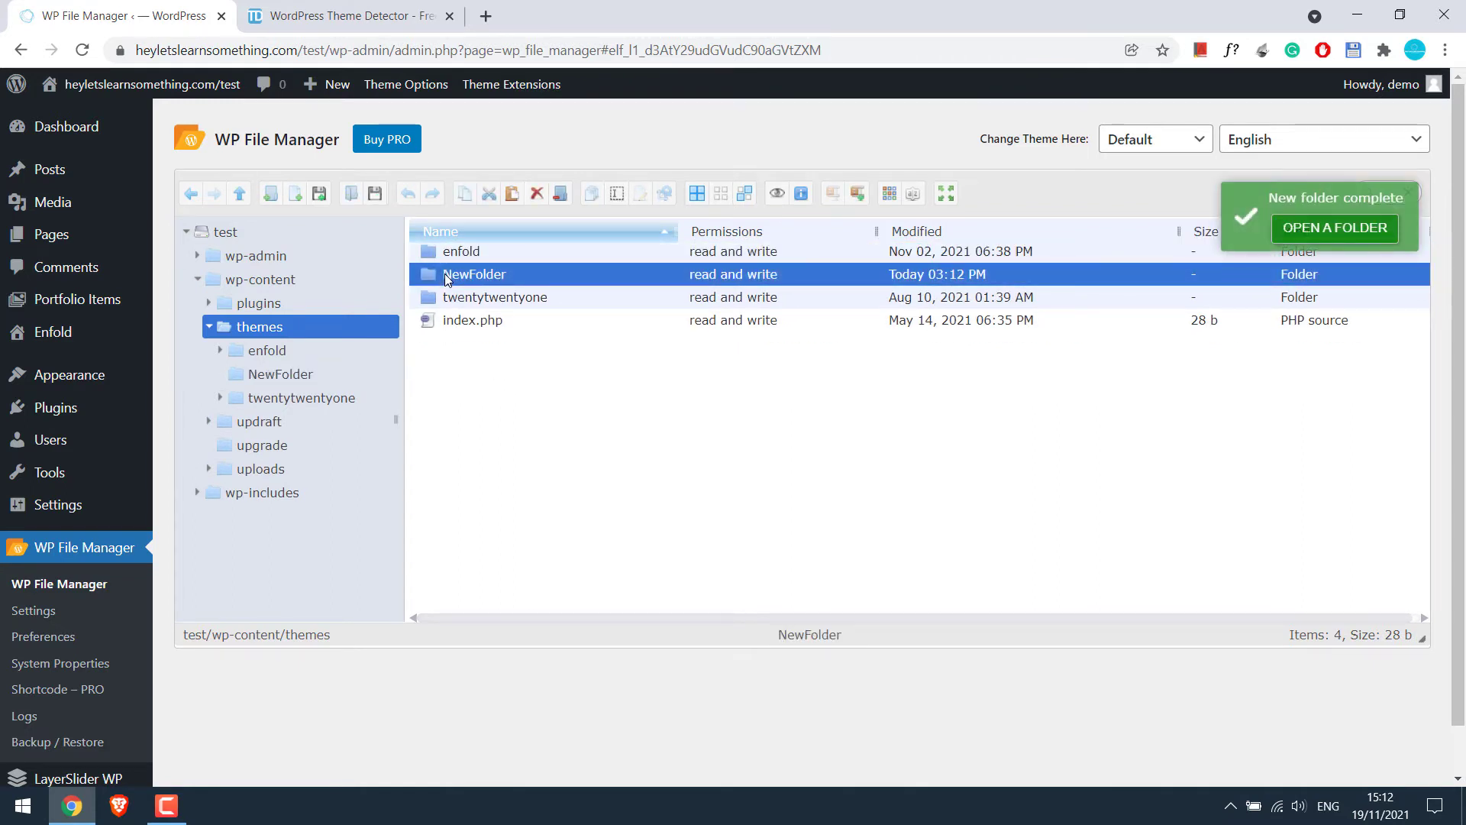
double_click(447, 280)
right_click(534, 351)
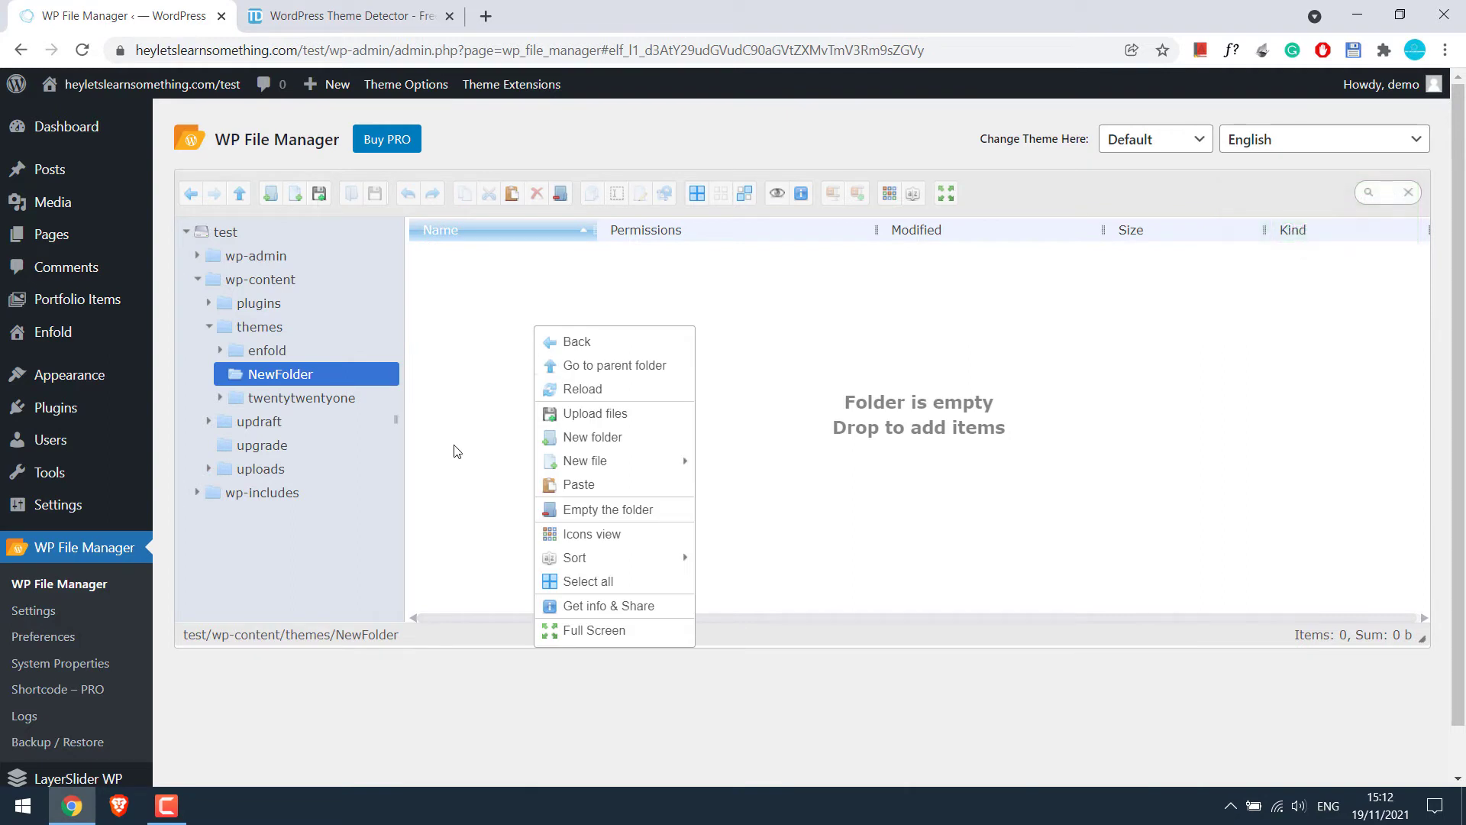
left_click(575, 484)
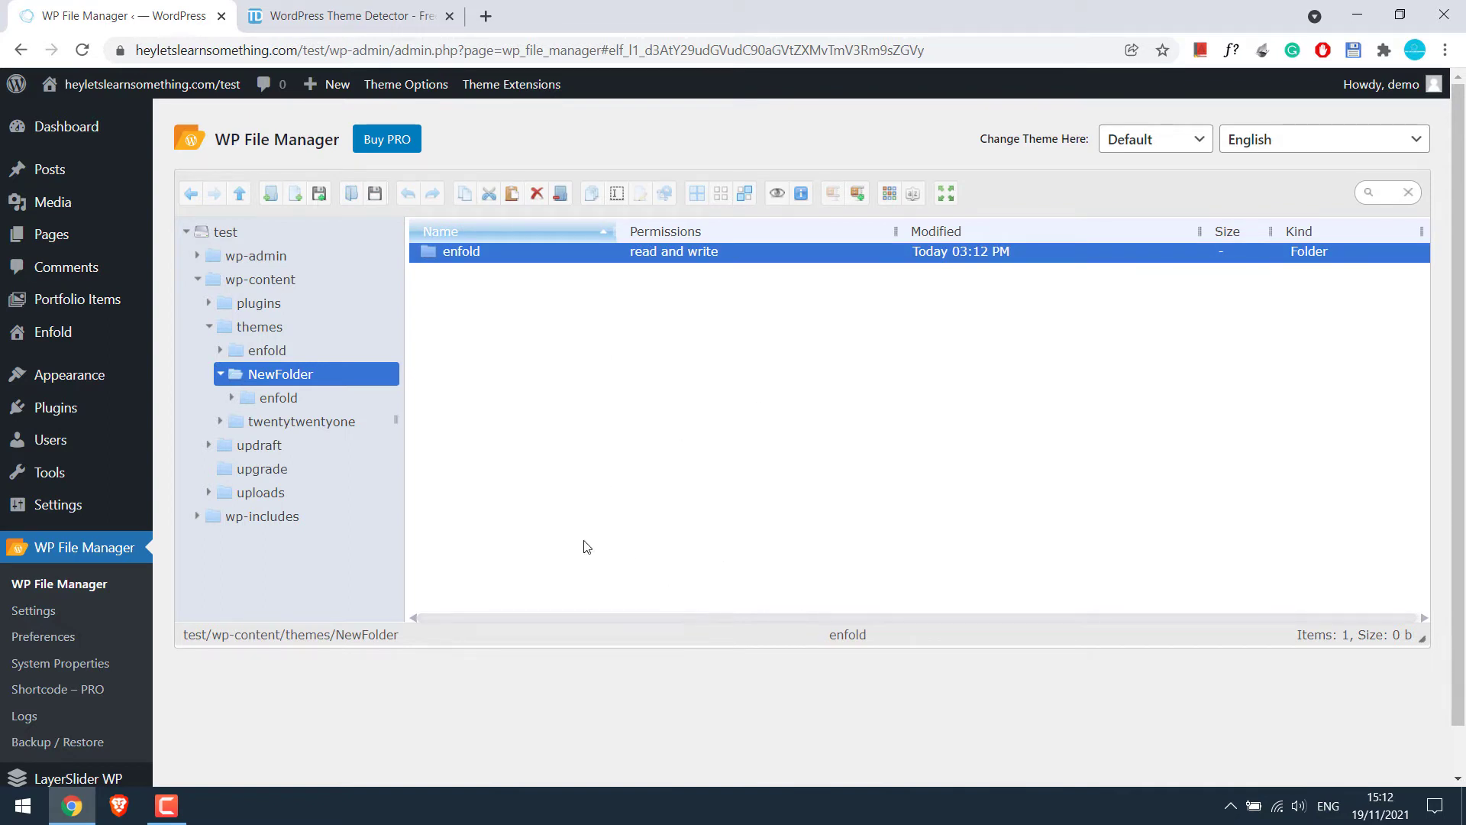
Rename the enfold copy to newtheme and move it up into the themes folder
right_click(462, 254)
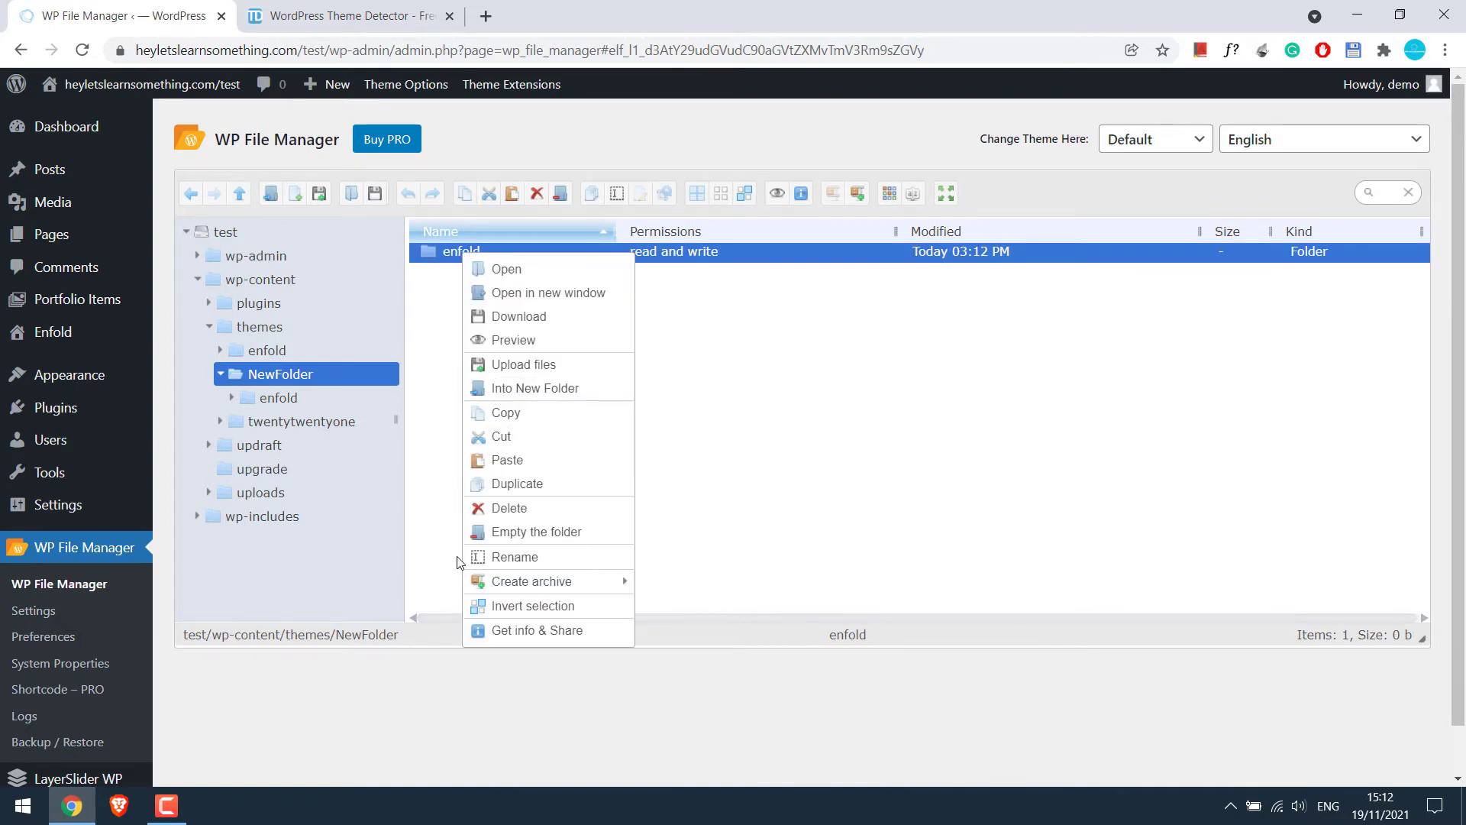
left_click(501, 557)
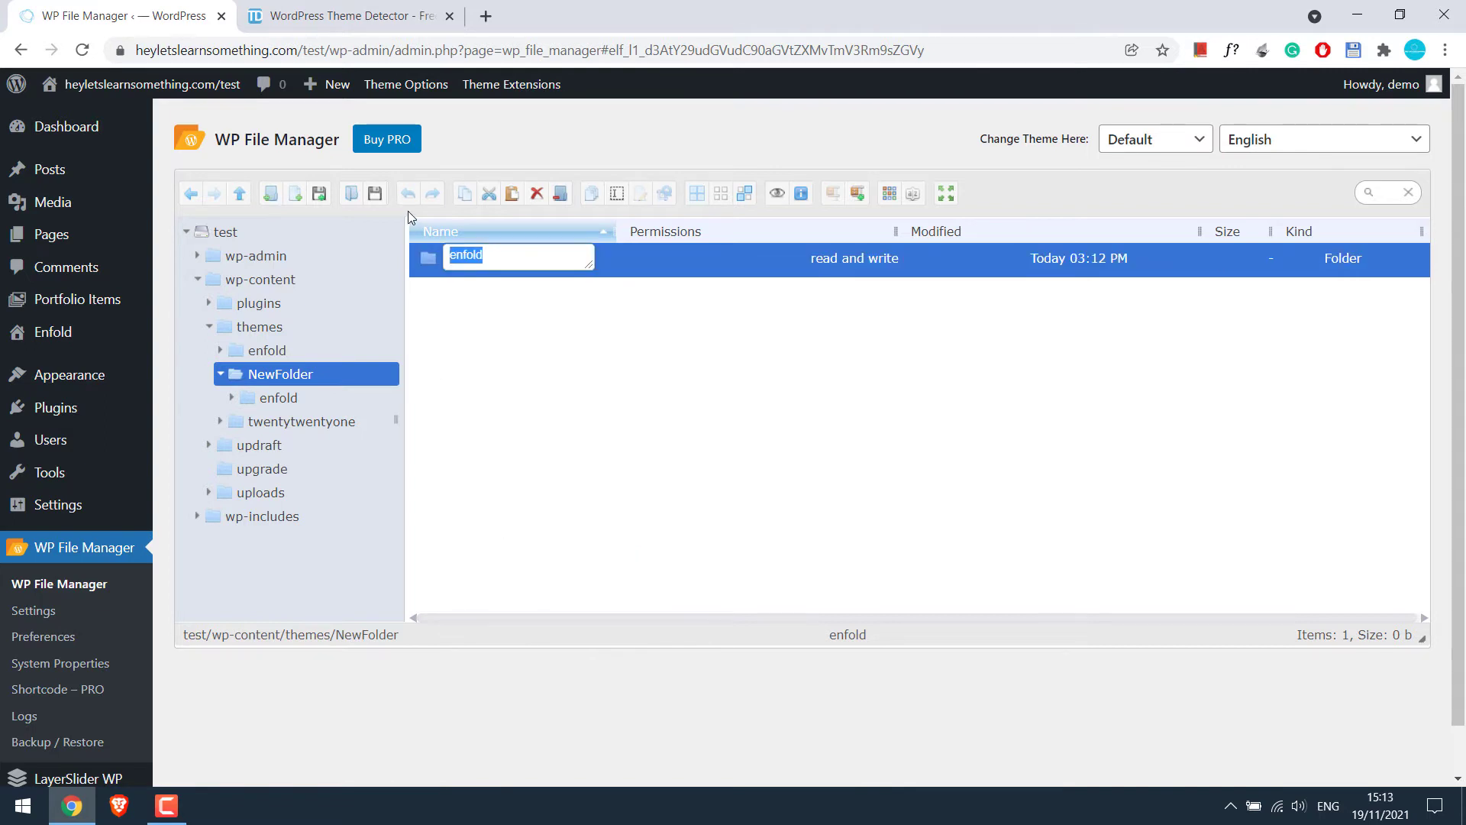
type("newtheme")
key("Return")
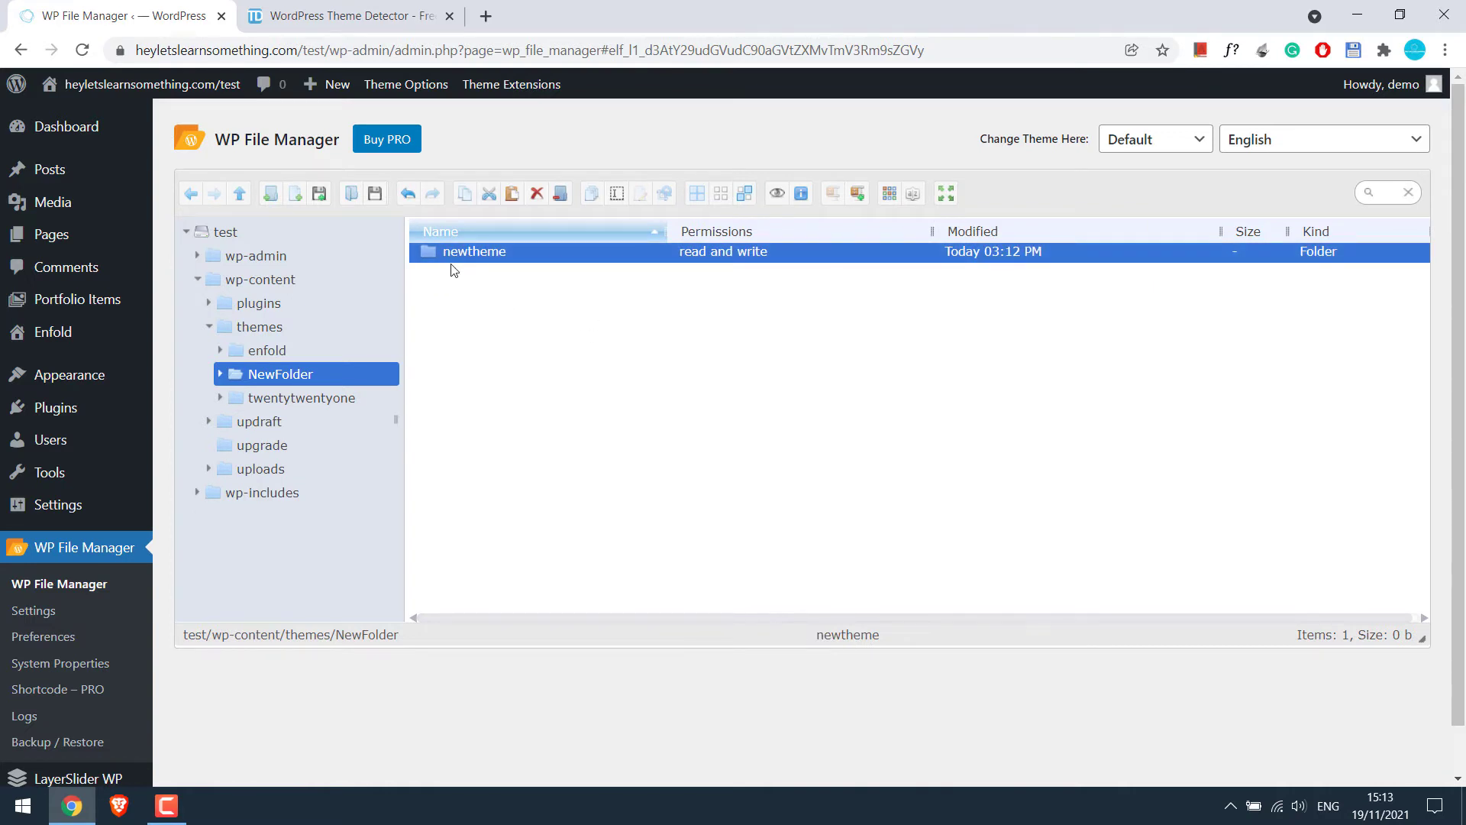
left_click_drag(452, 257, 262, 329)
left_click(263, 329)
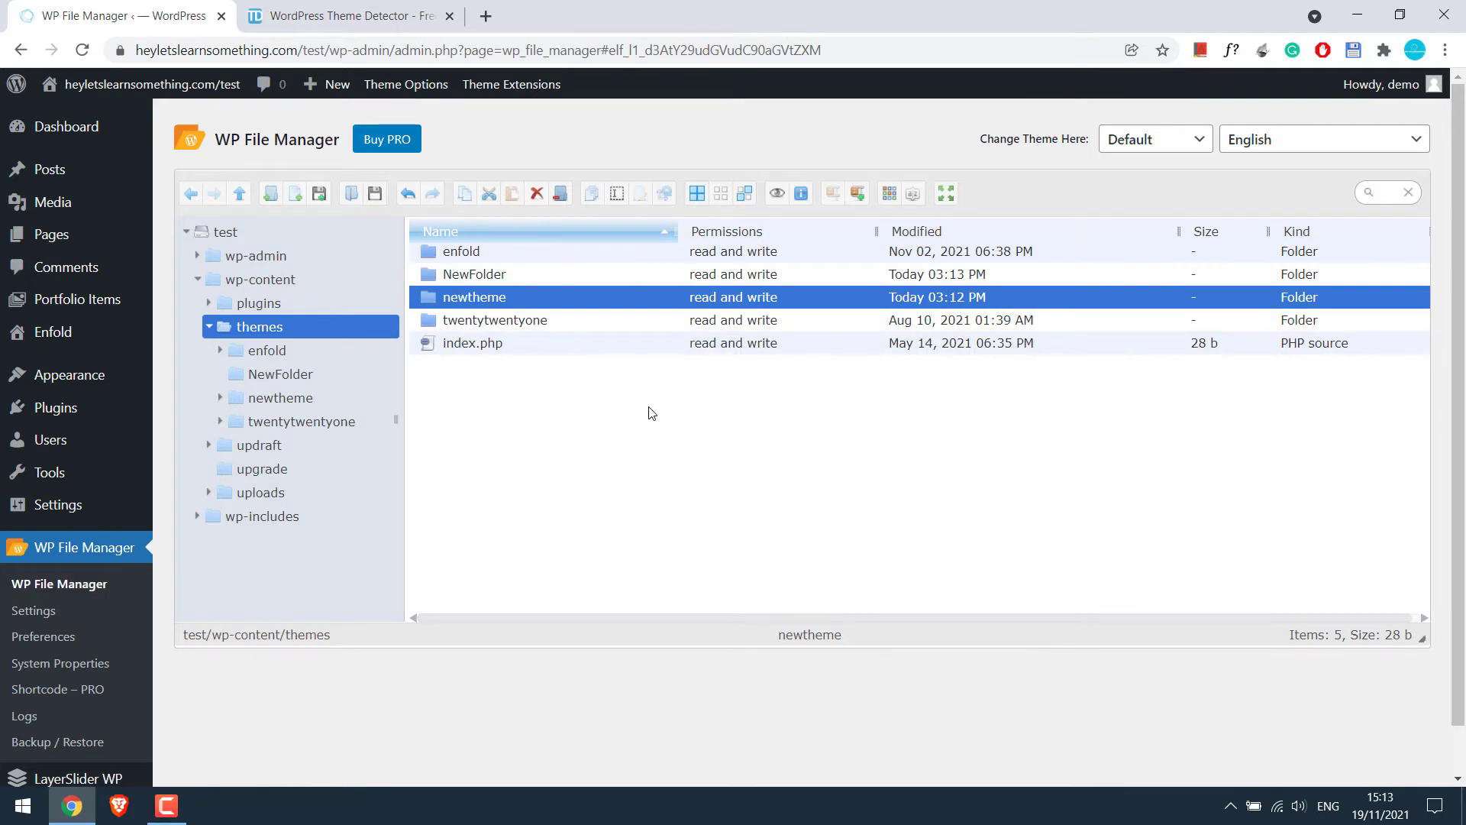
Permanently delete the empty NewFolder from themes
left_click(506, 275)
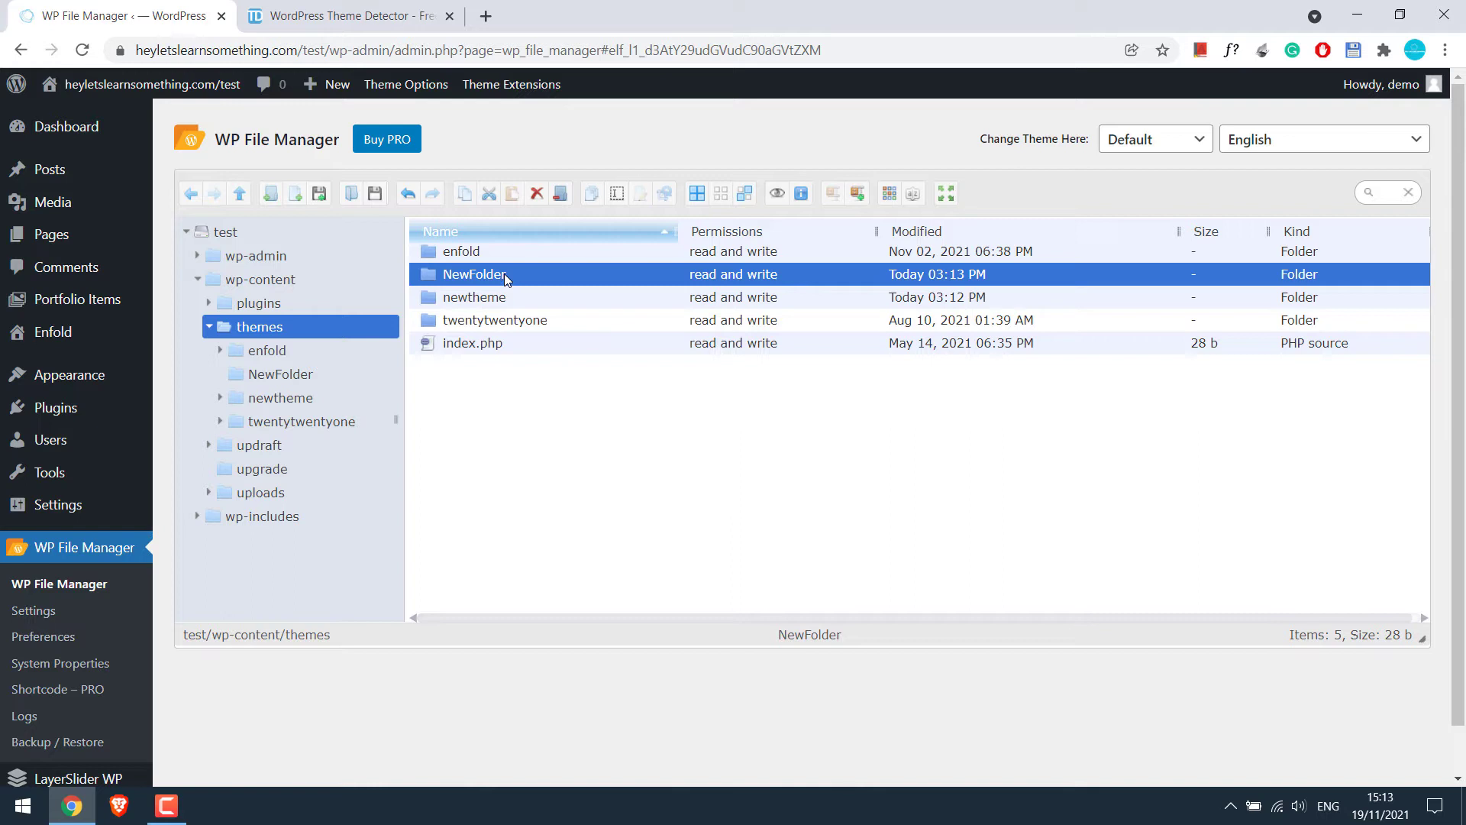
right_click(465, 273)
left_click(483, 493)
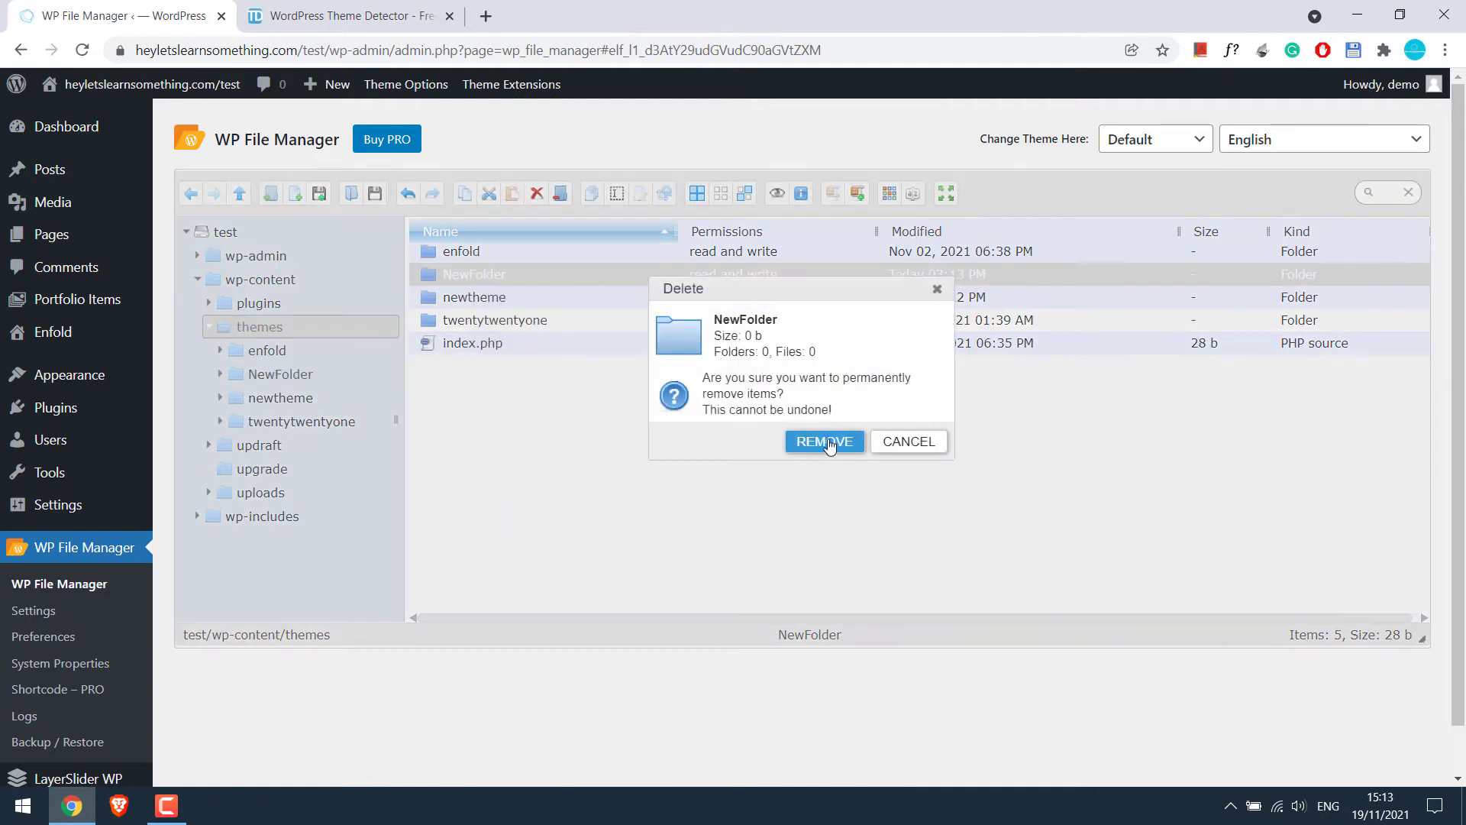
left_click(824, 442)
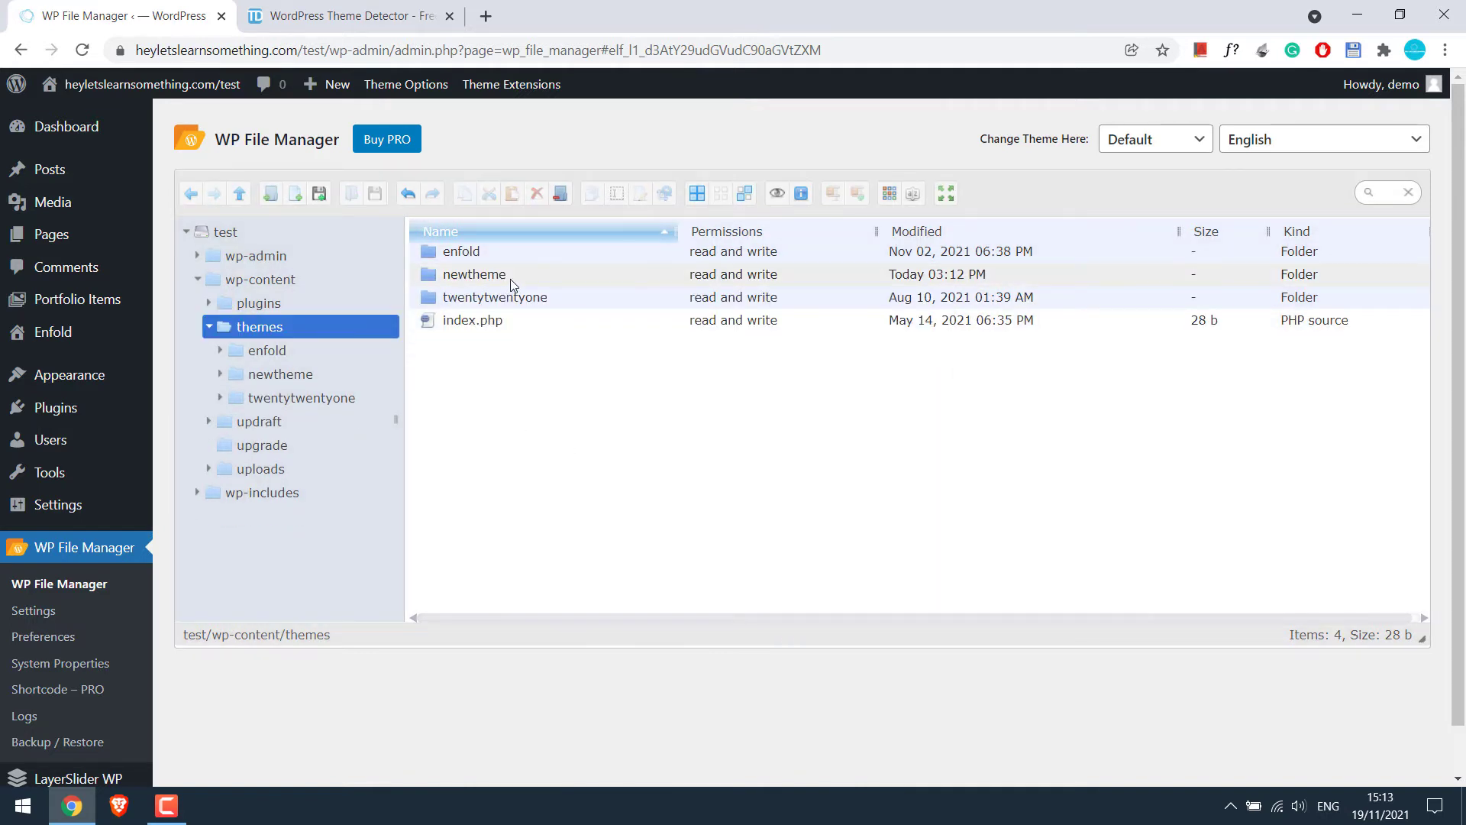
Open newtheme, select screenshot.png, and briefly view the Themes page in a new tab
double_click(474, 275)
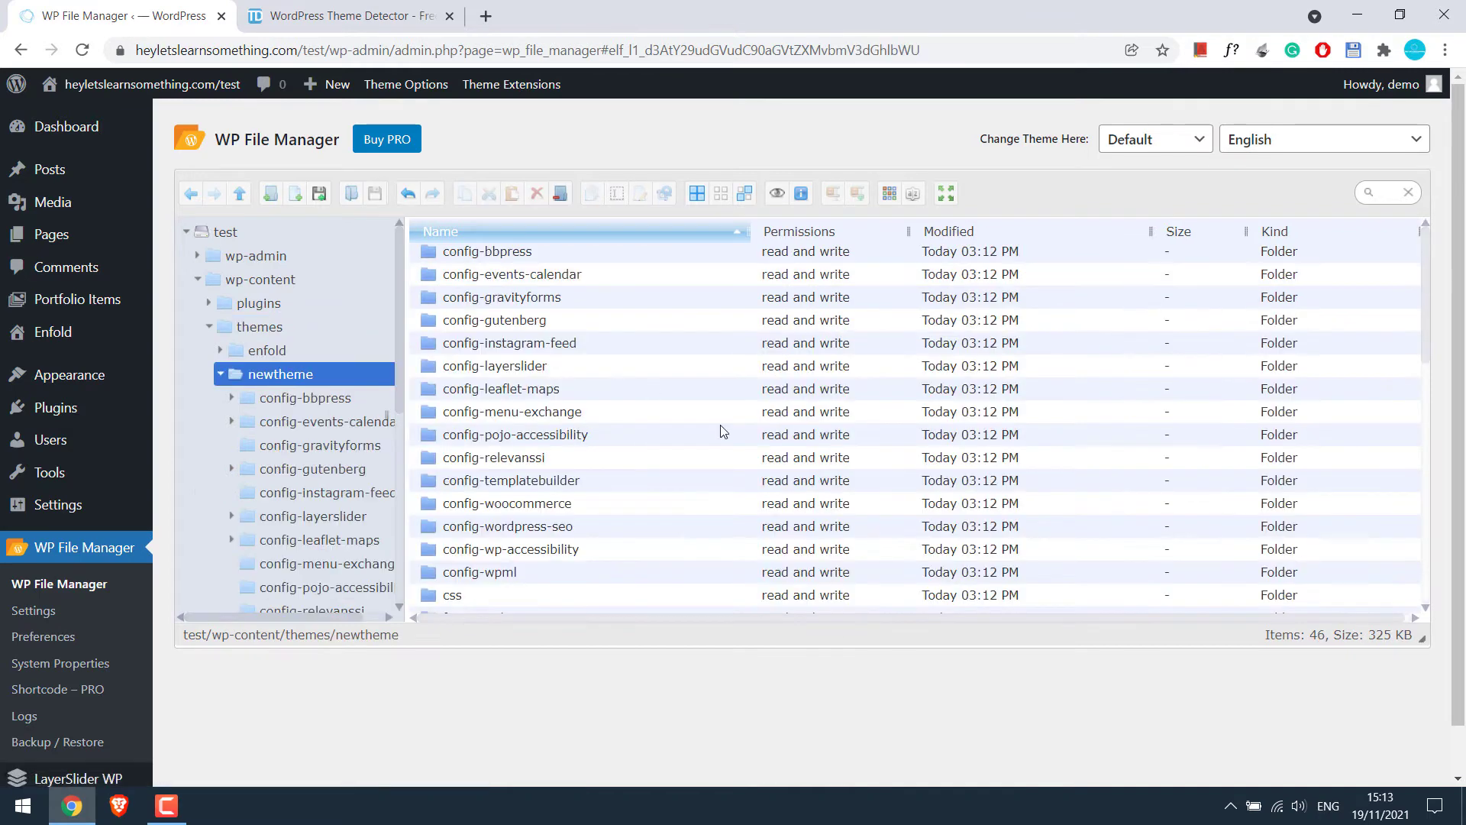
left_click_drag(1426, 293, 1423, 479)
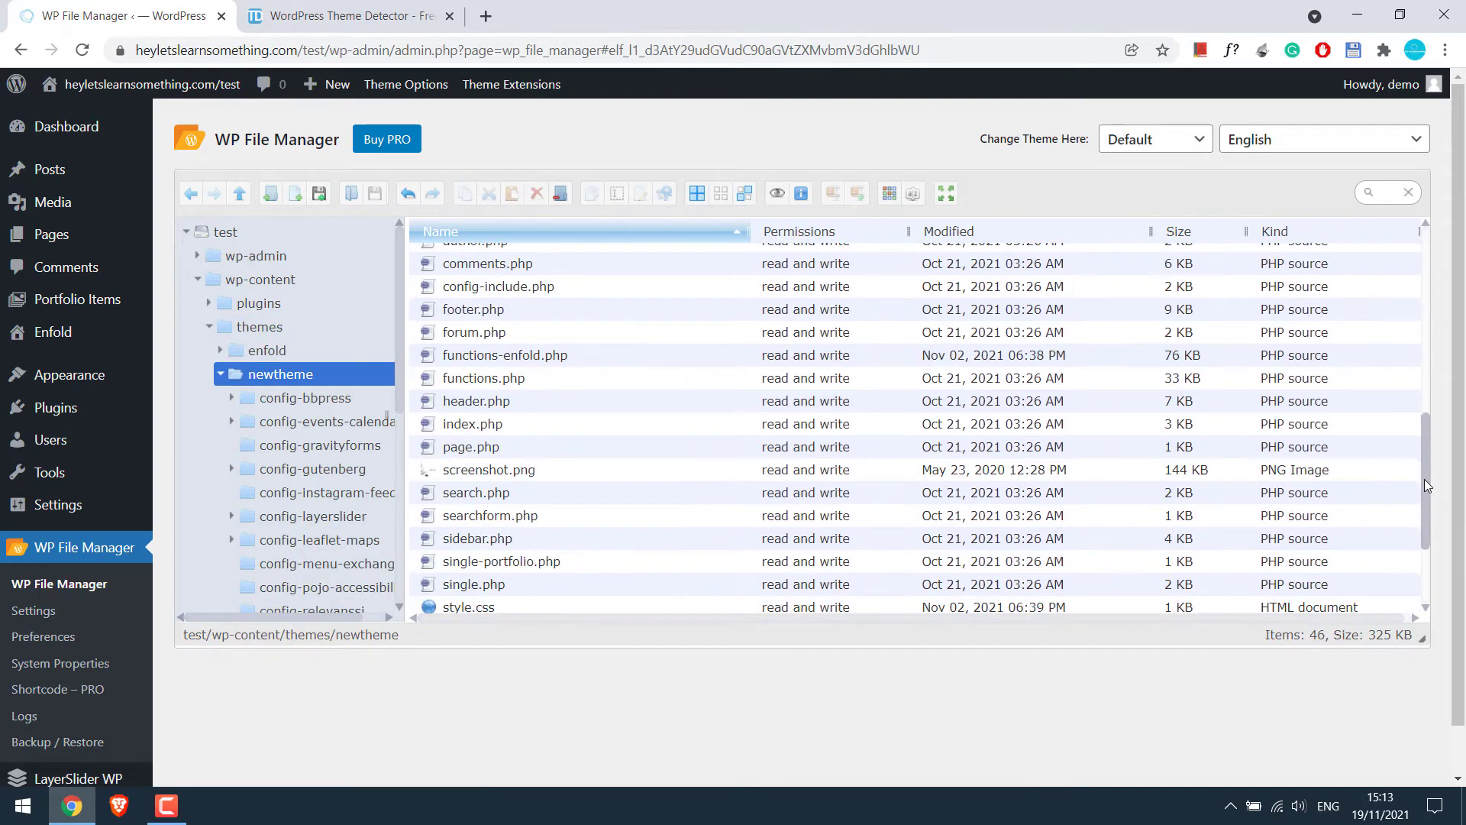
left_click(441, 465)
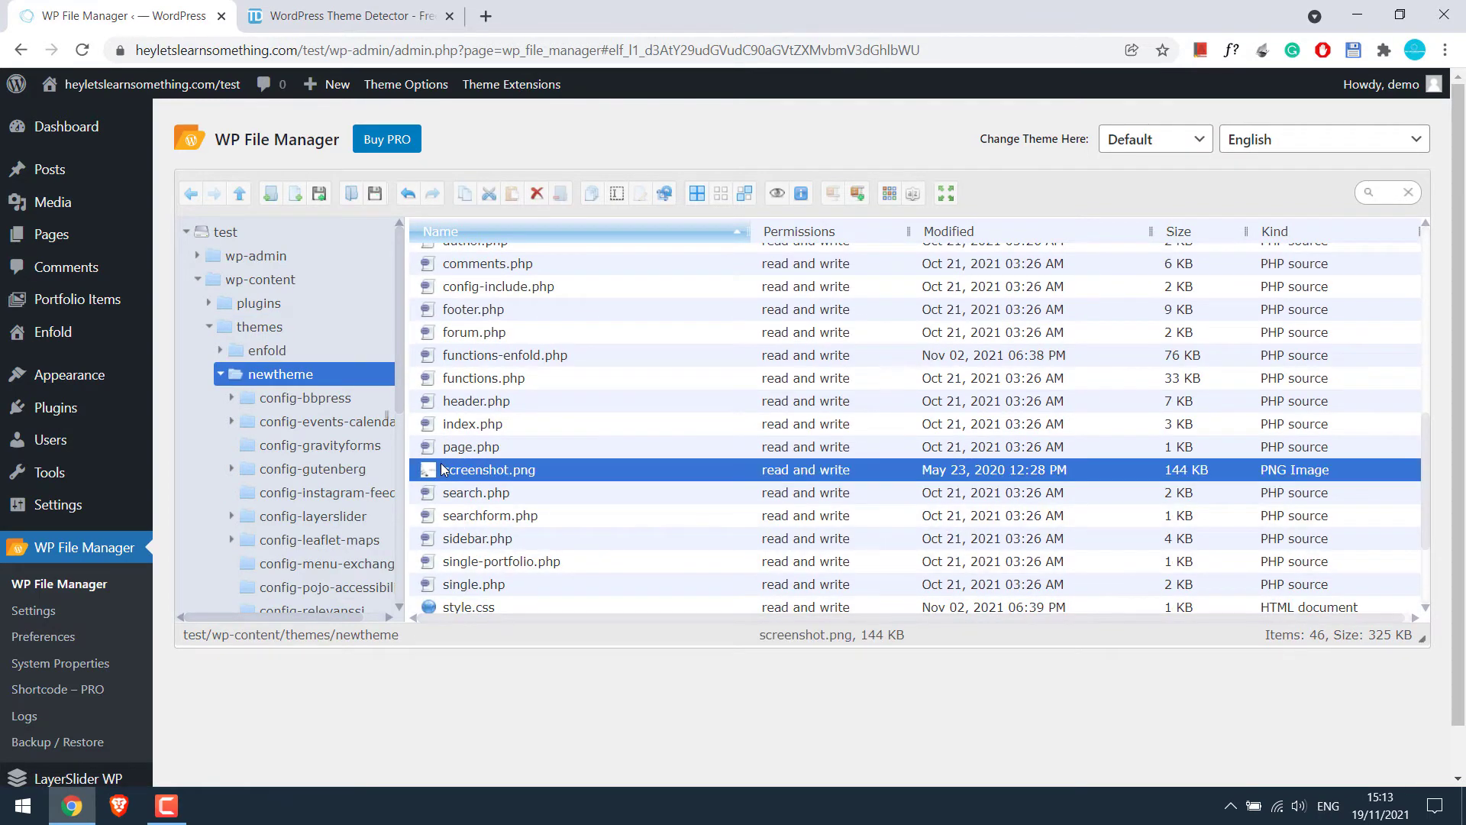
mouse_move(115, 377)
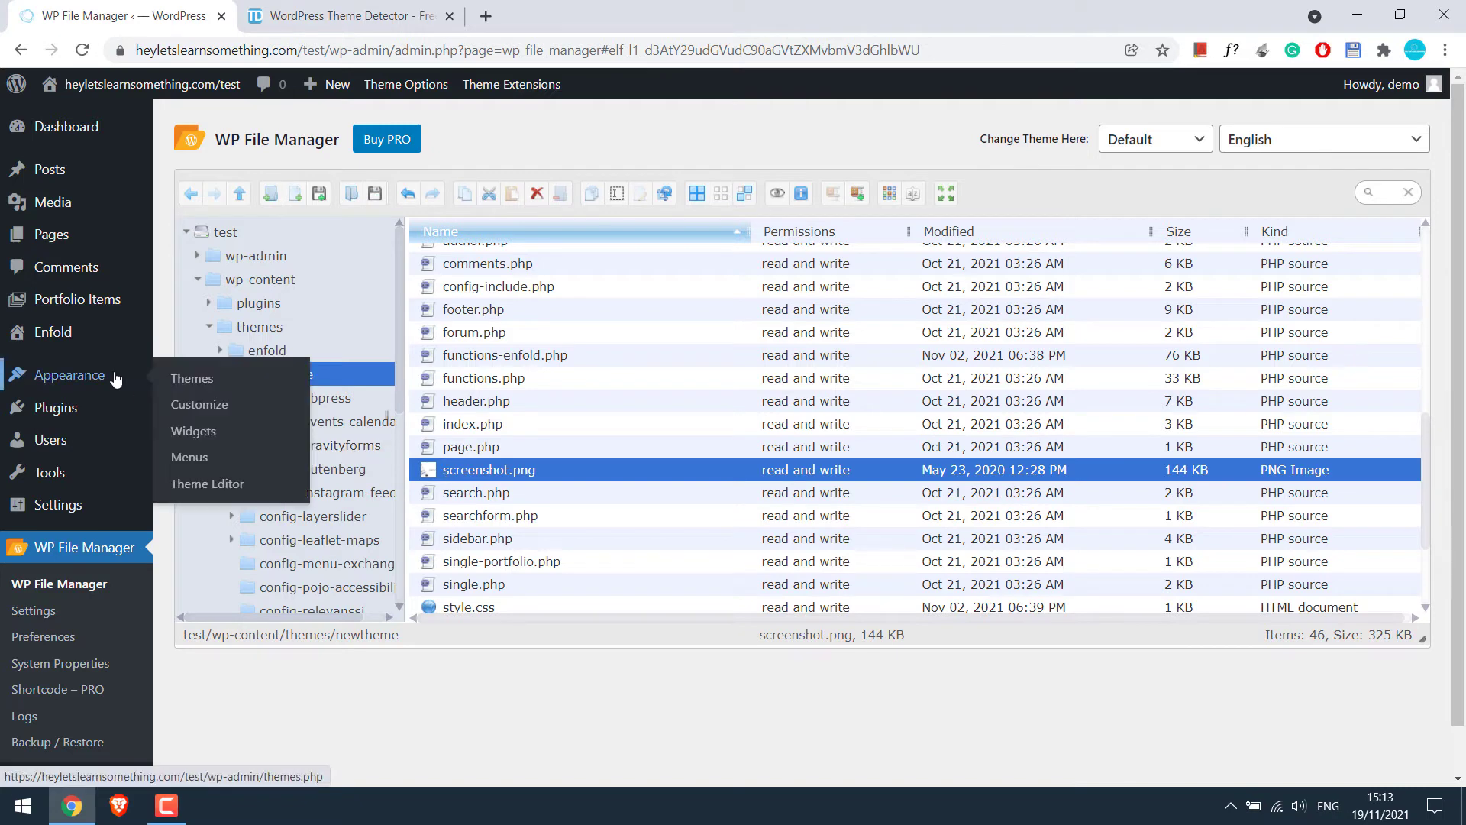
right_click(207, 383)
left_click(245, 394)
left_click(403, 12)
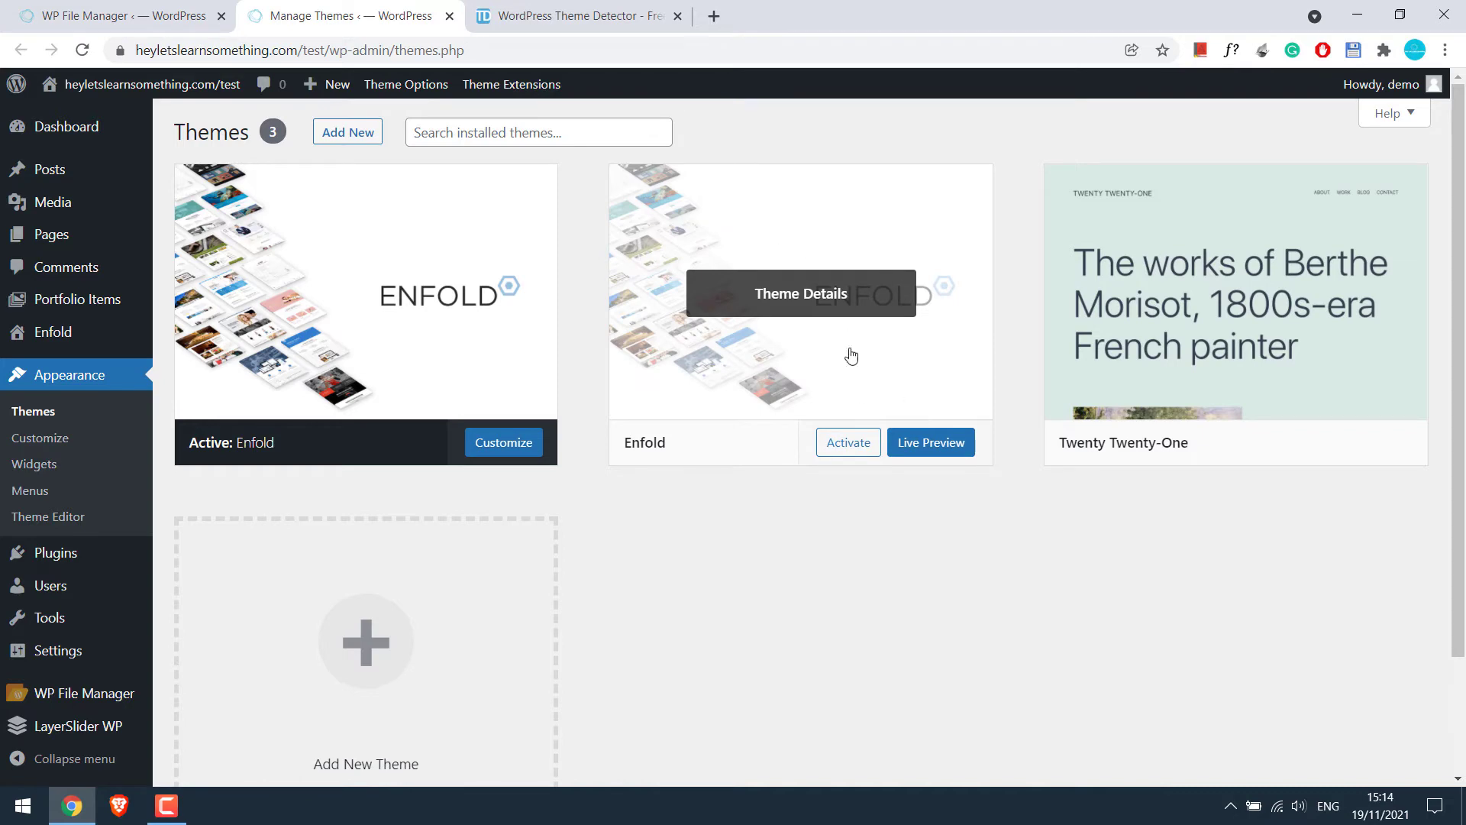
left_click(449, 16)
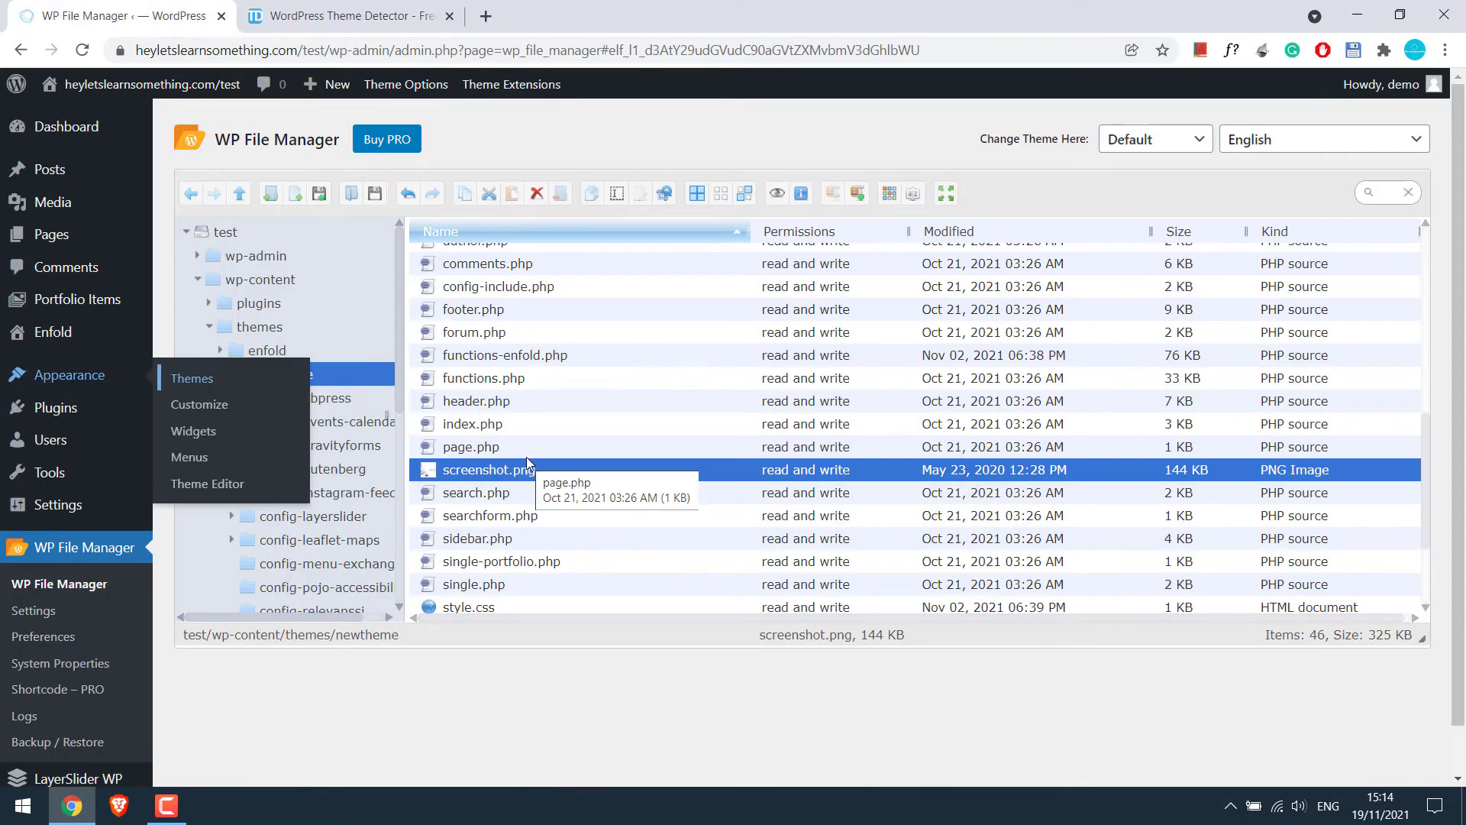
Permanently delete screenshot.png from the newtheme folder
right_click(484, 478)
left_click(504, 482)
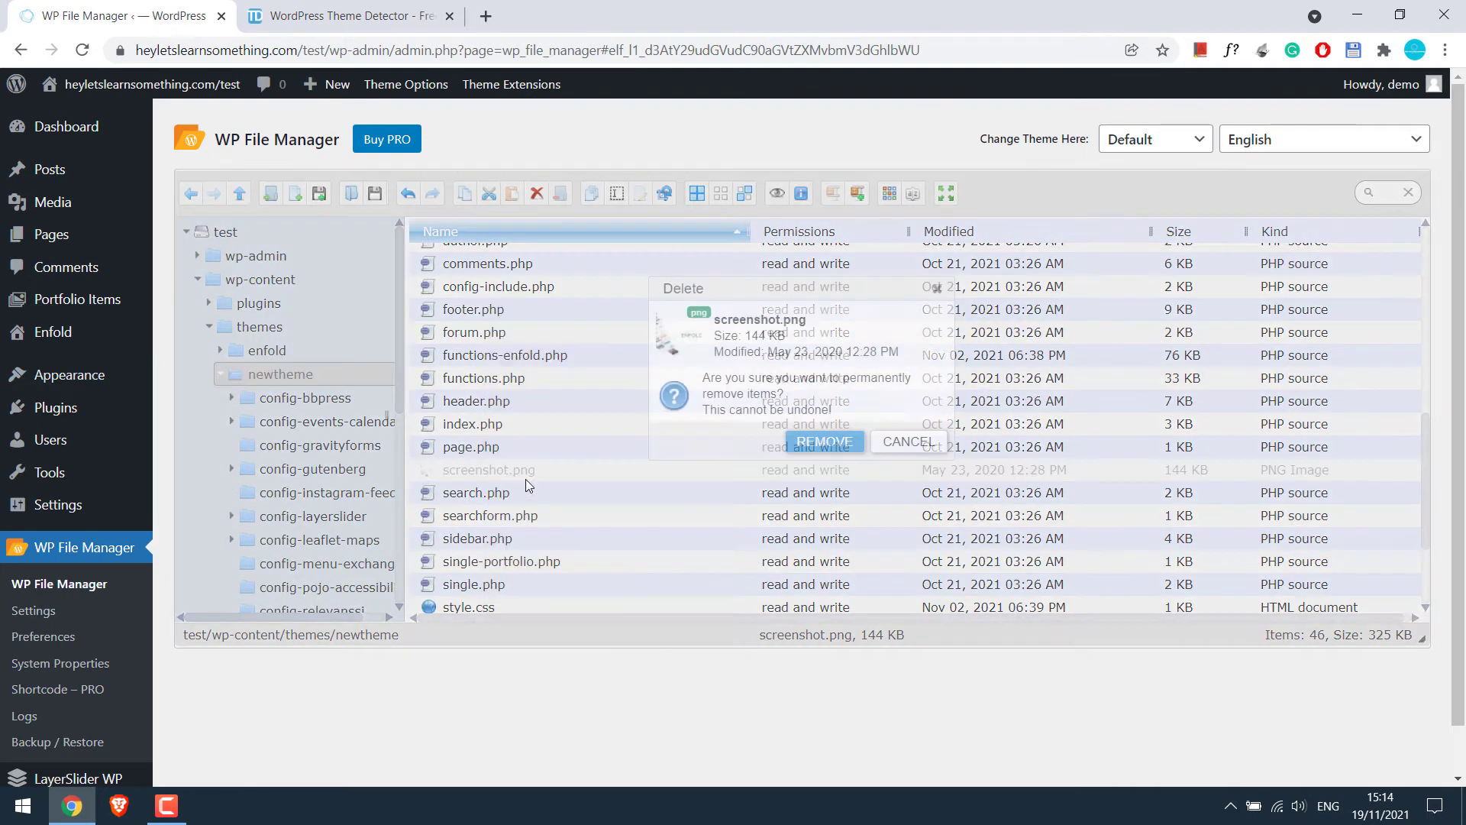
left_click(828, 439)
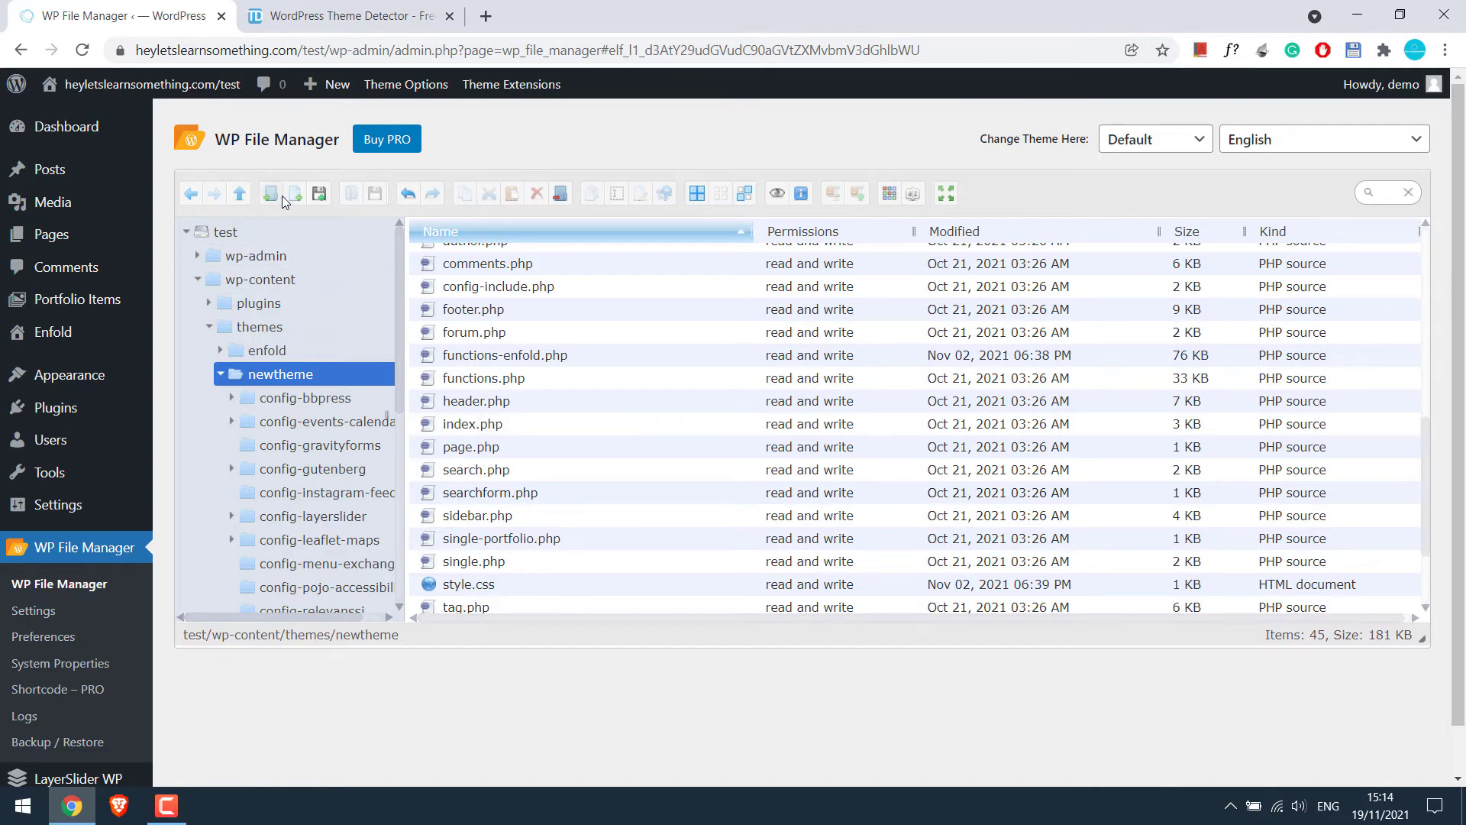
Upload the 'sample screenshot' image into the newtheme folder
left_click(318, 194)
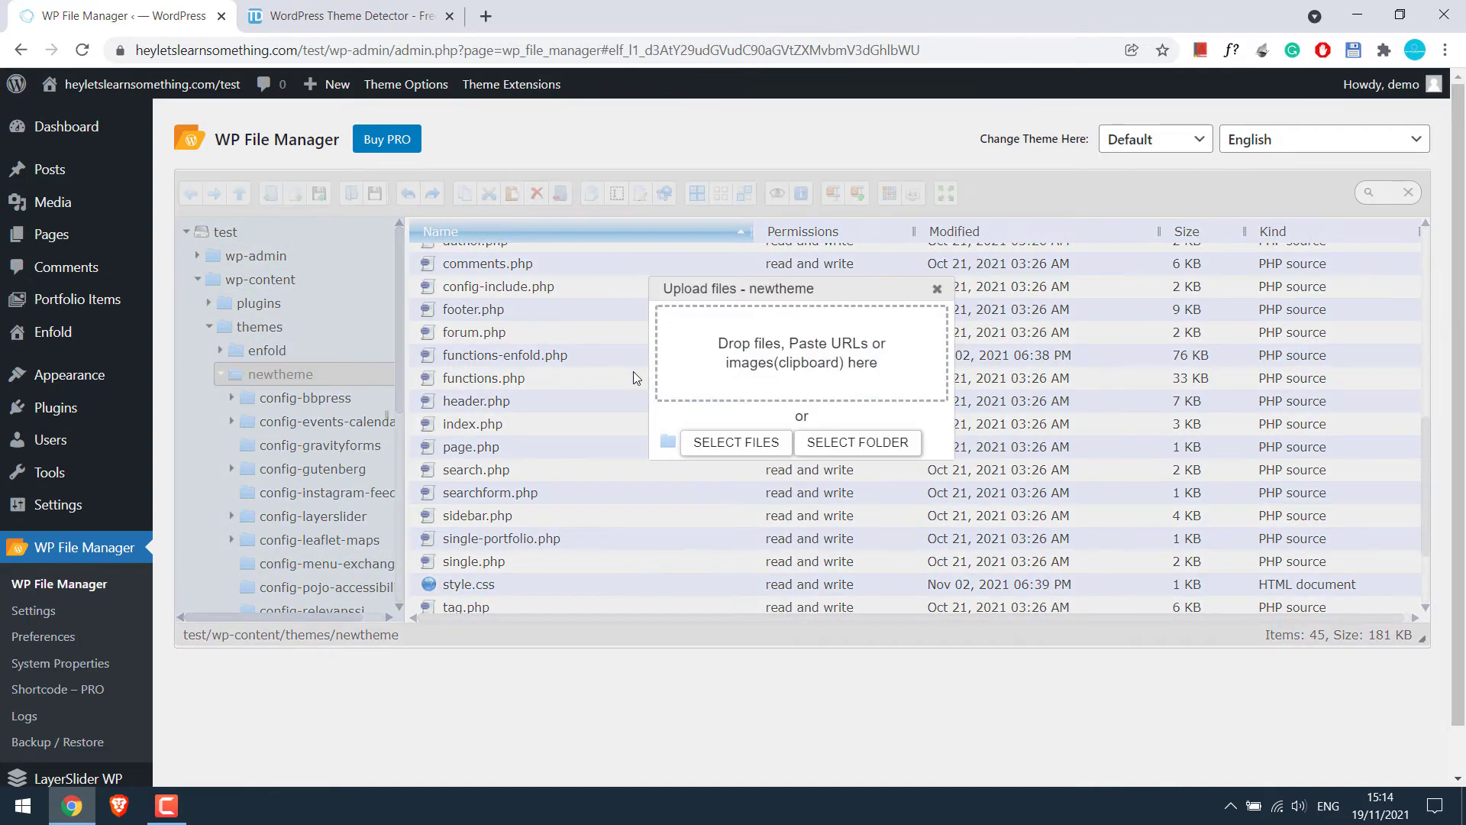
left_click(736, 442)
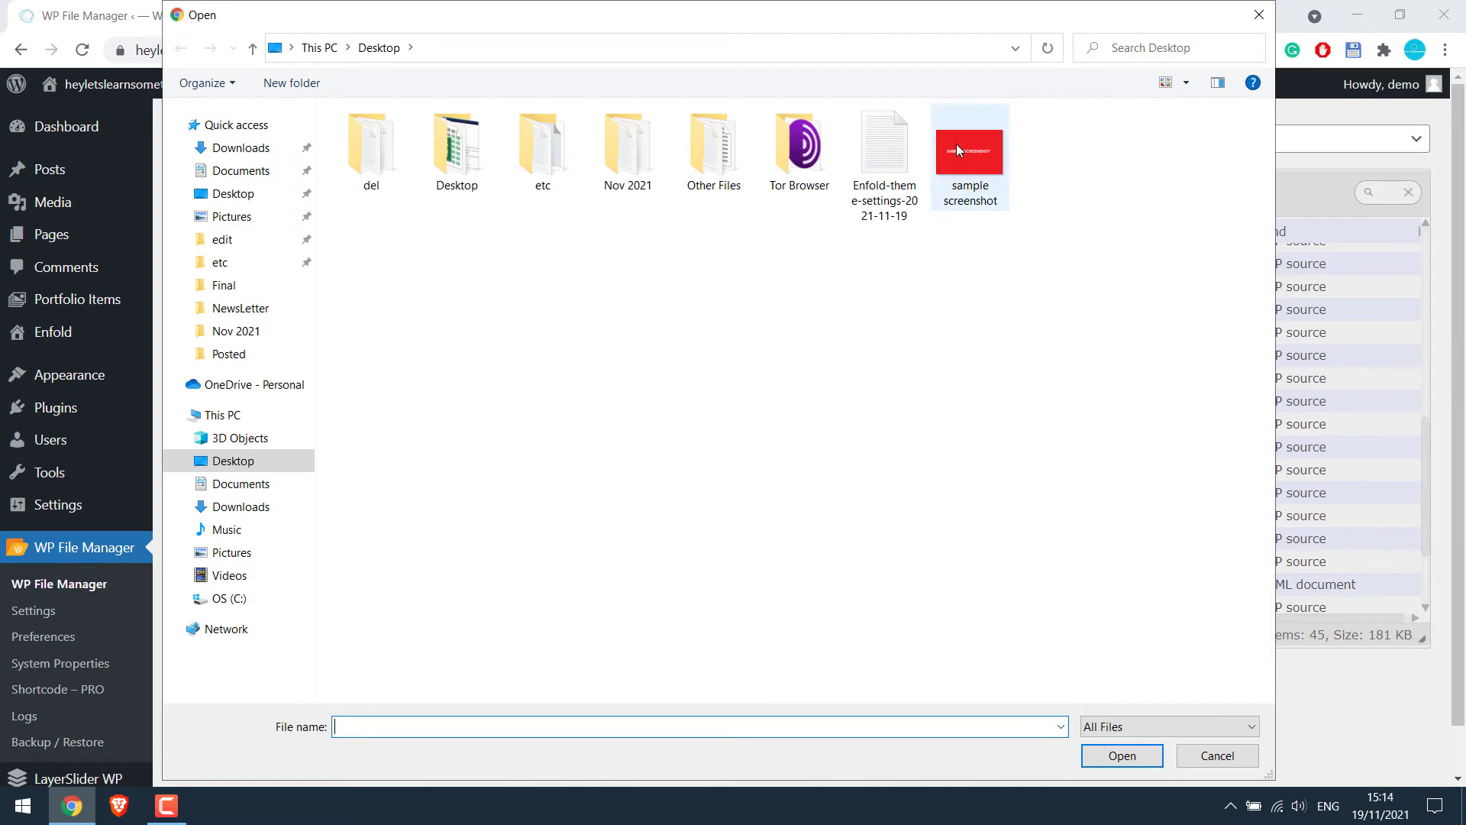
left_click(959, 150)
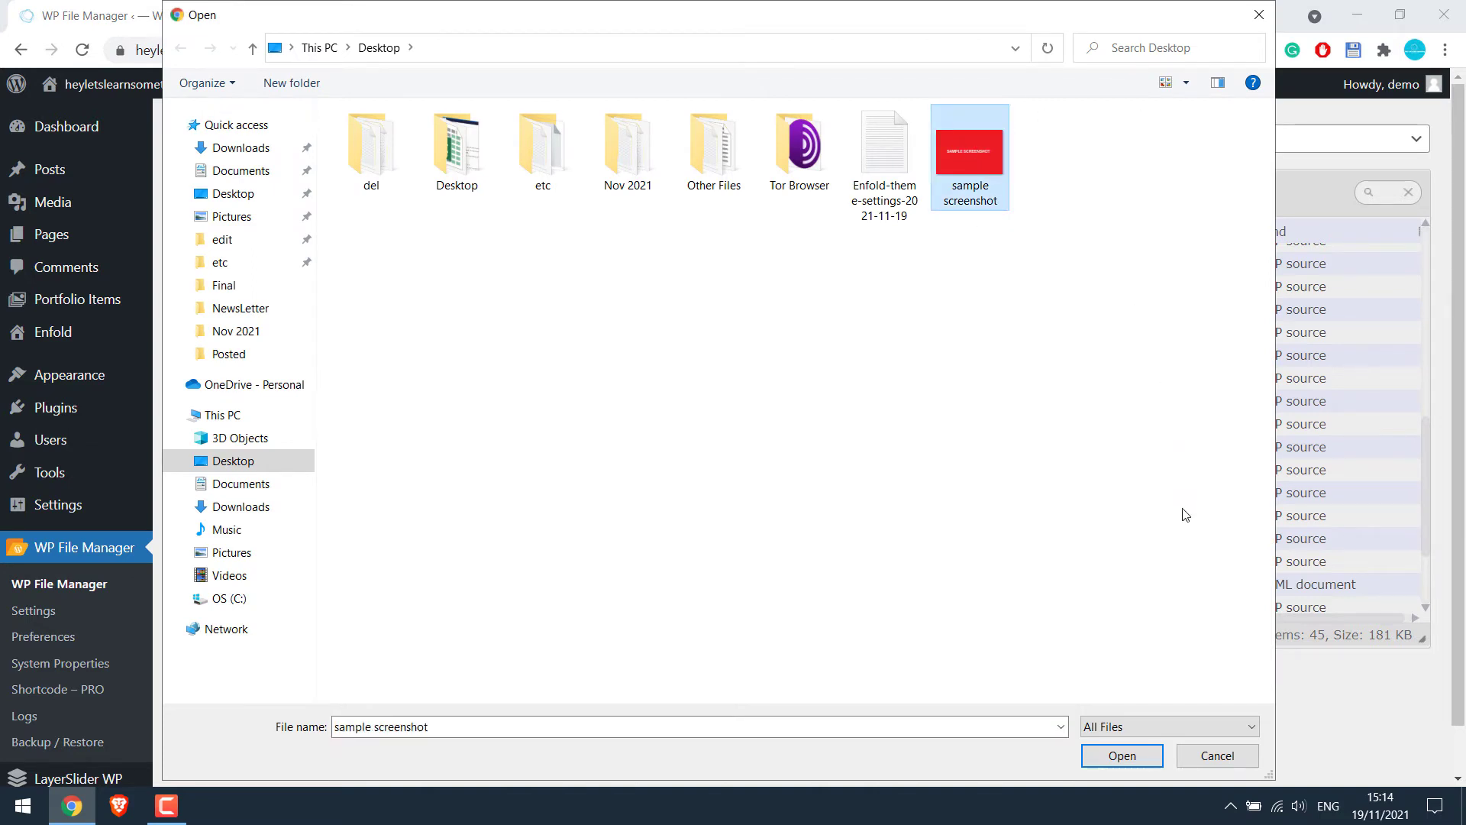
left_click(1139, 764)
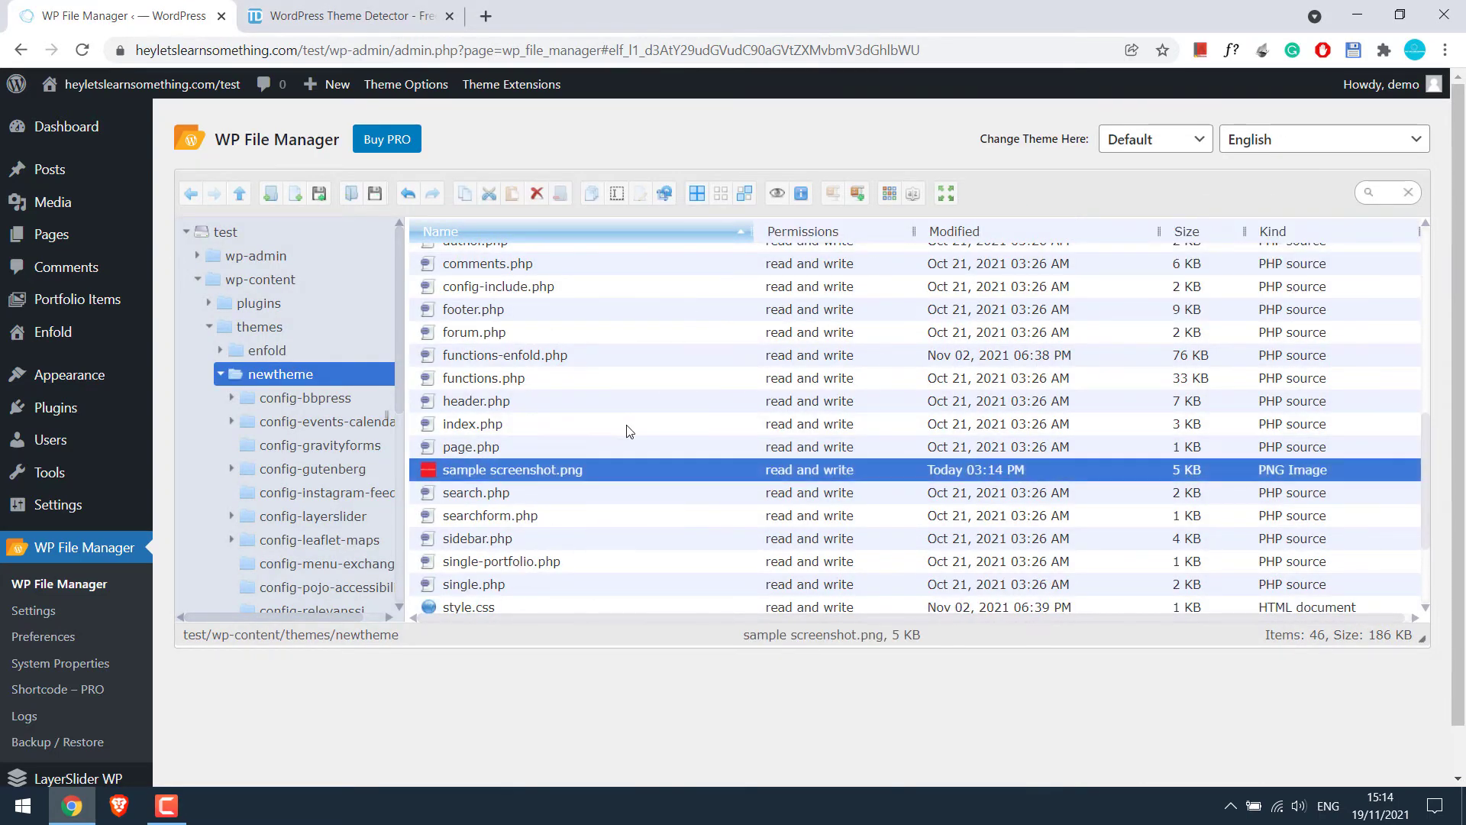
Rename the uploaded 'sample screenshot.png' to screenshot.png
right_click(490, 474)
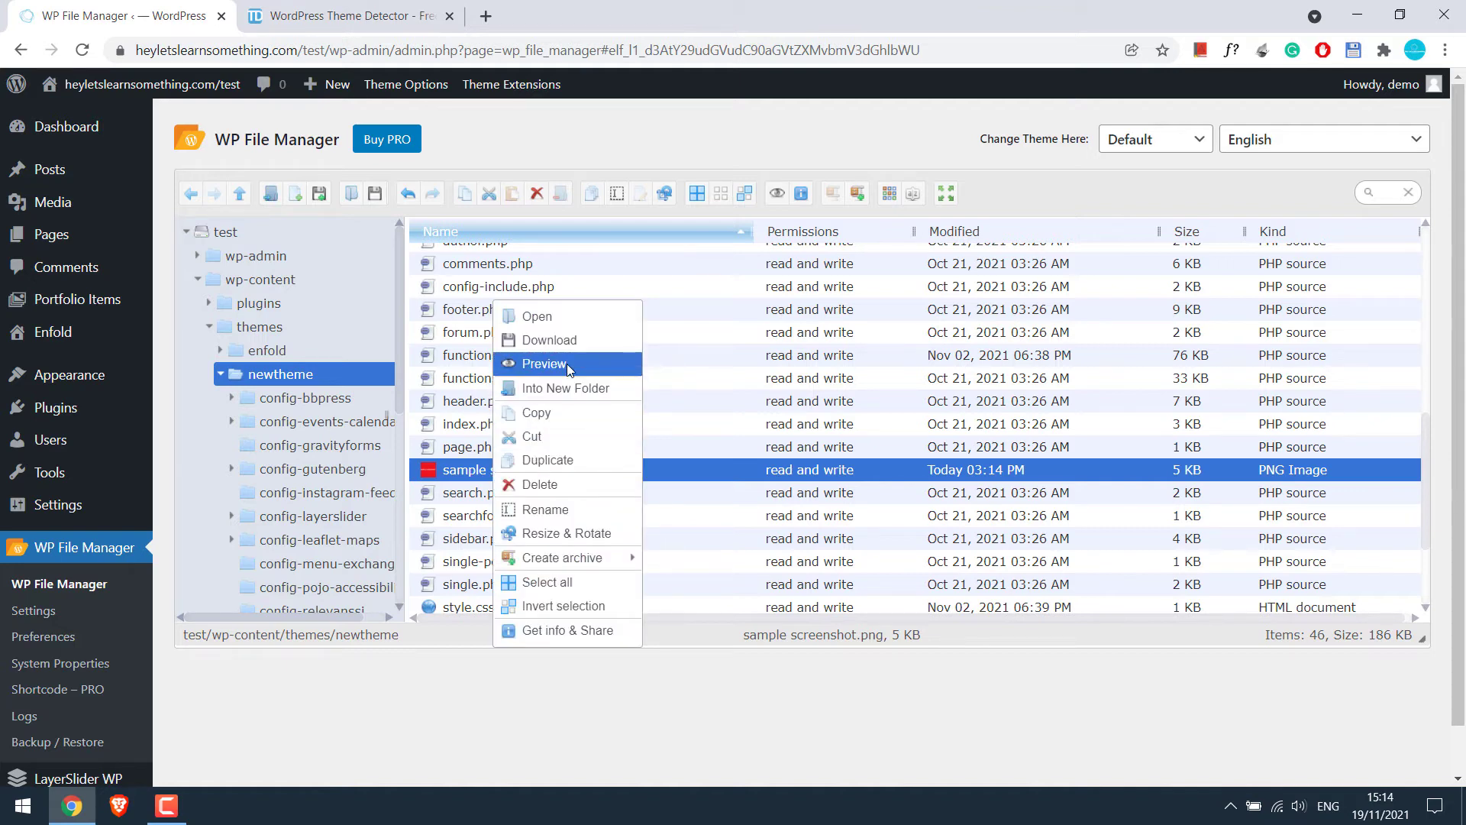
mouse_move(574, 557)
left_click(519, 509)
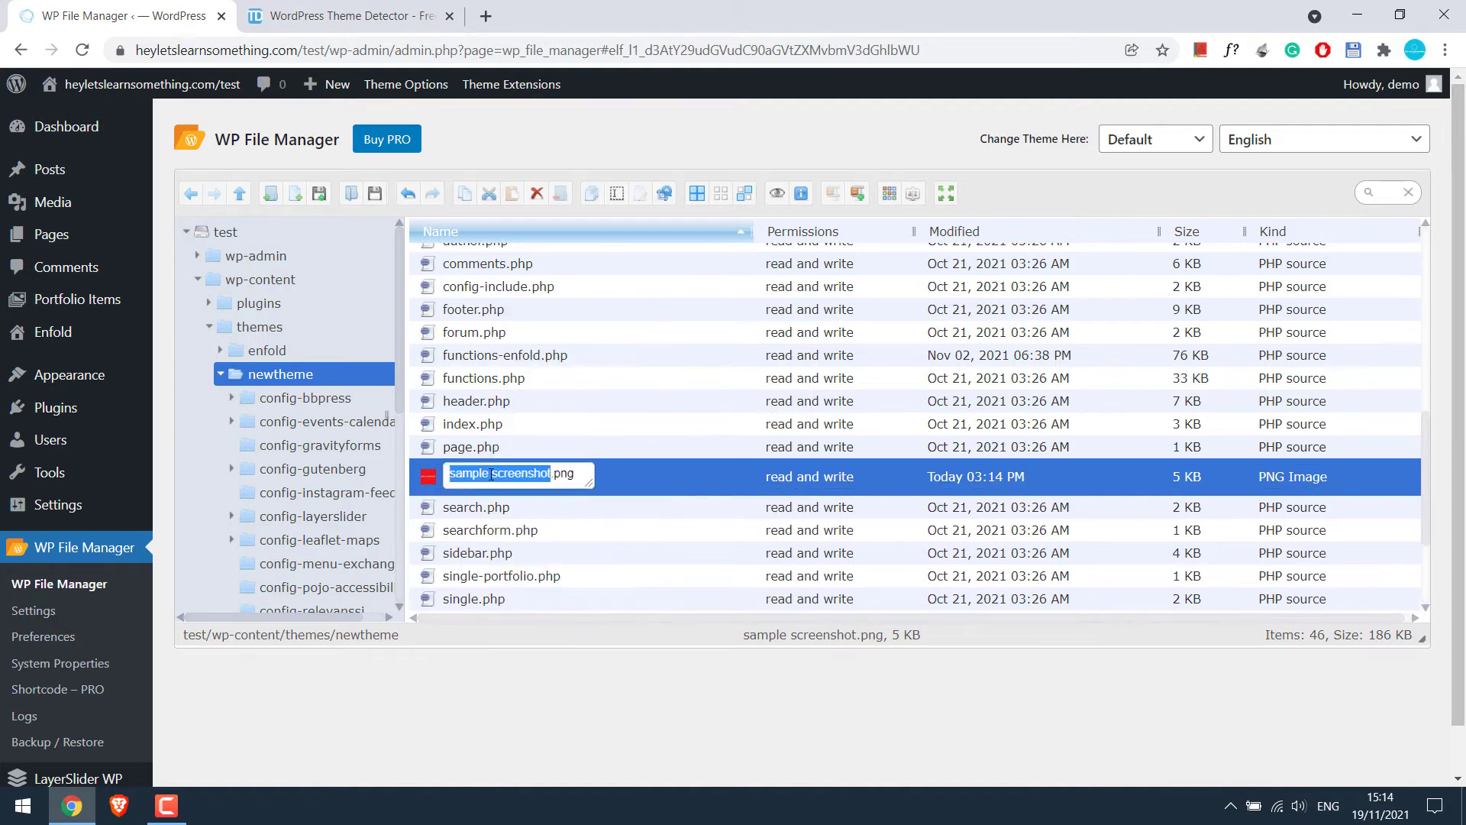
left_click(490, 474)
left_click_drag(491, 474, 462, 476)
key("BackSpace")
key("Return")
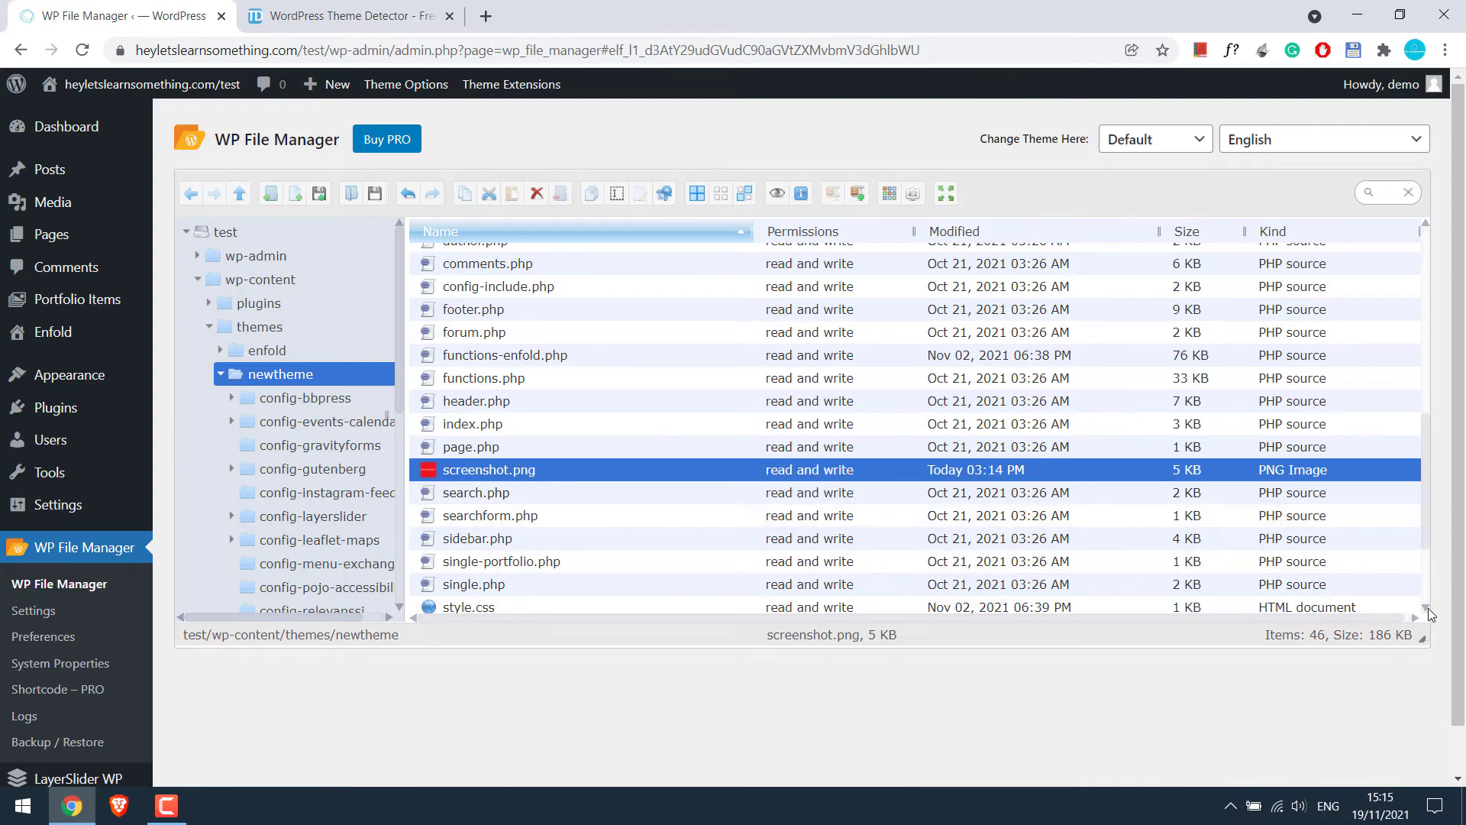
Open newtheme's style.css in the Code Editor and set Theme Name 'New theme' and description 'This is a custom theme'
scroll(1428, 608, "down", 1)
left_click(462, 531)
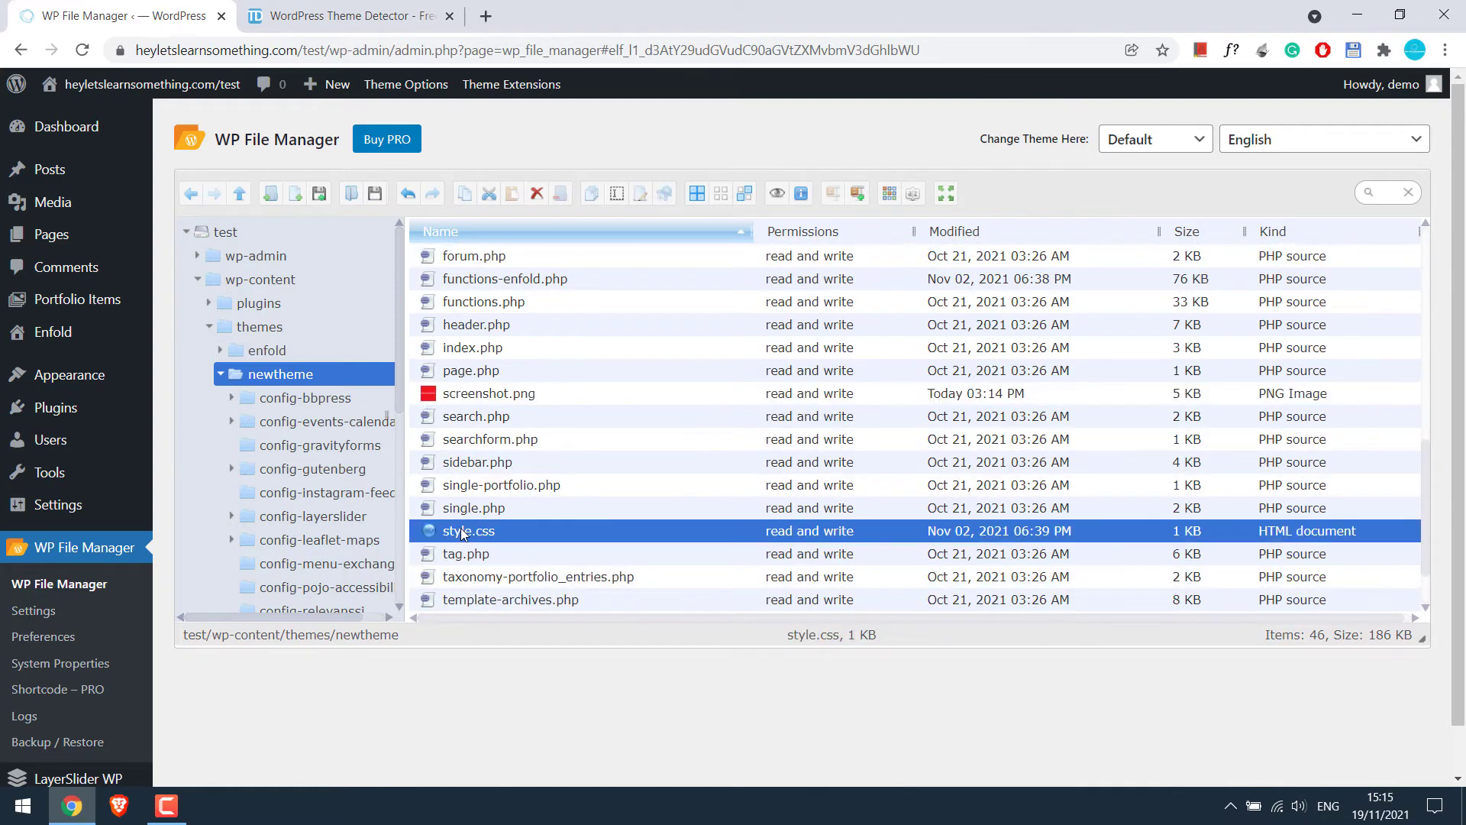
right_click(460, 529)
left_click(537, 532)
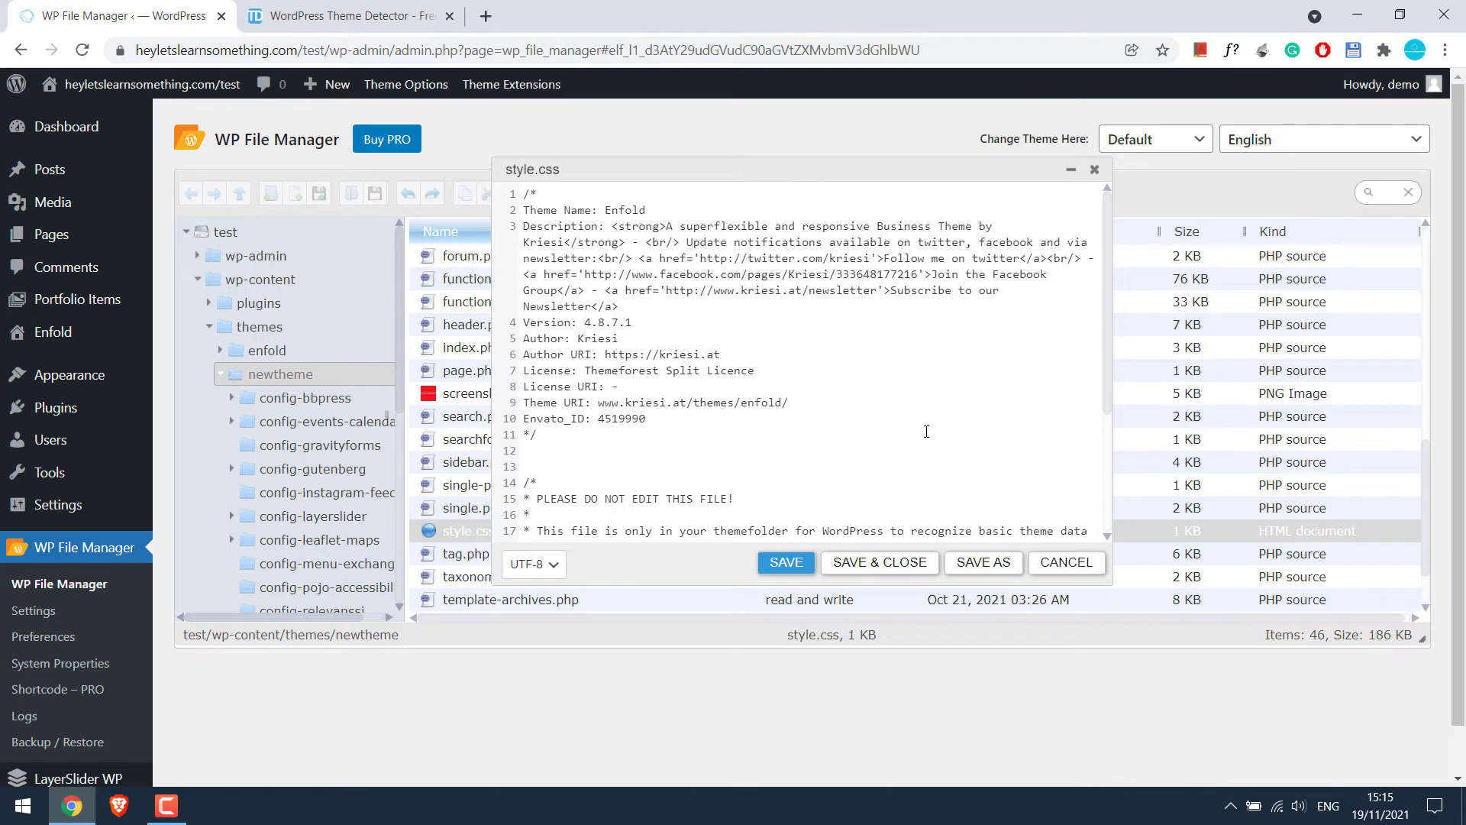
double_click(625, 210)
type("New theme")
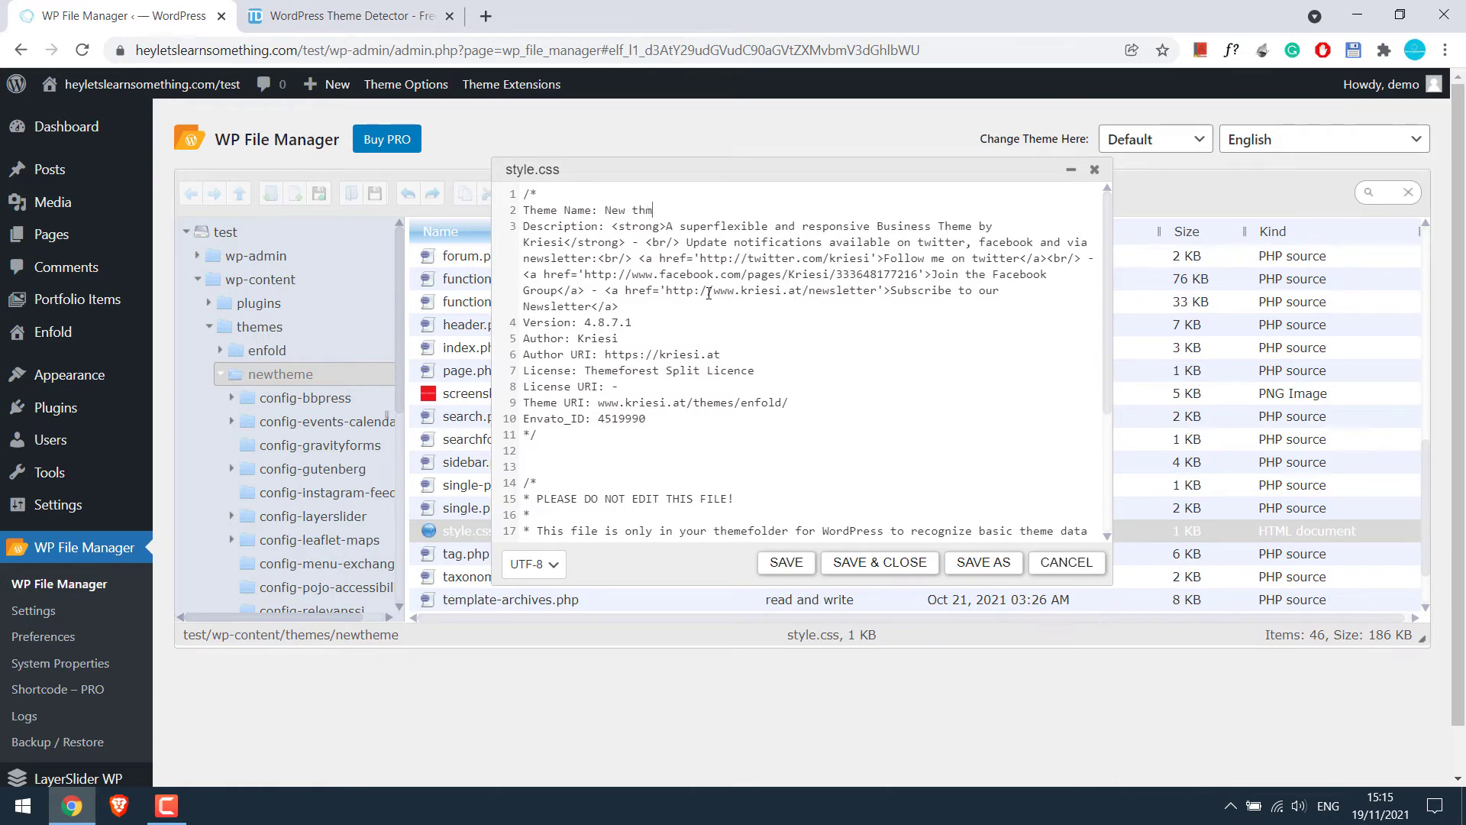
left_click_drag(611, 226, 728, 275)
type("This is a u")
key("BackSpace")
type("custom thememynewtheme.com")
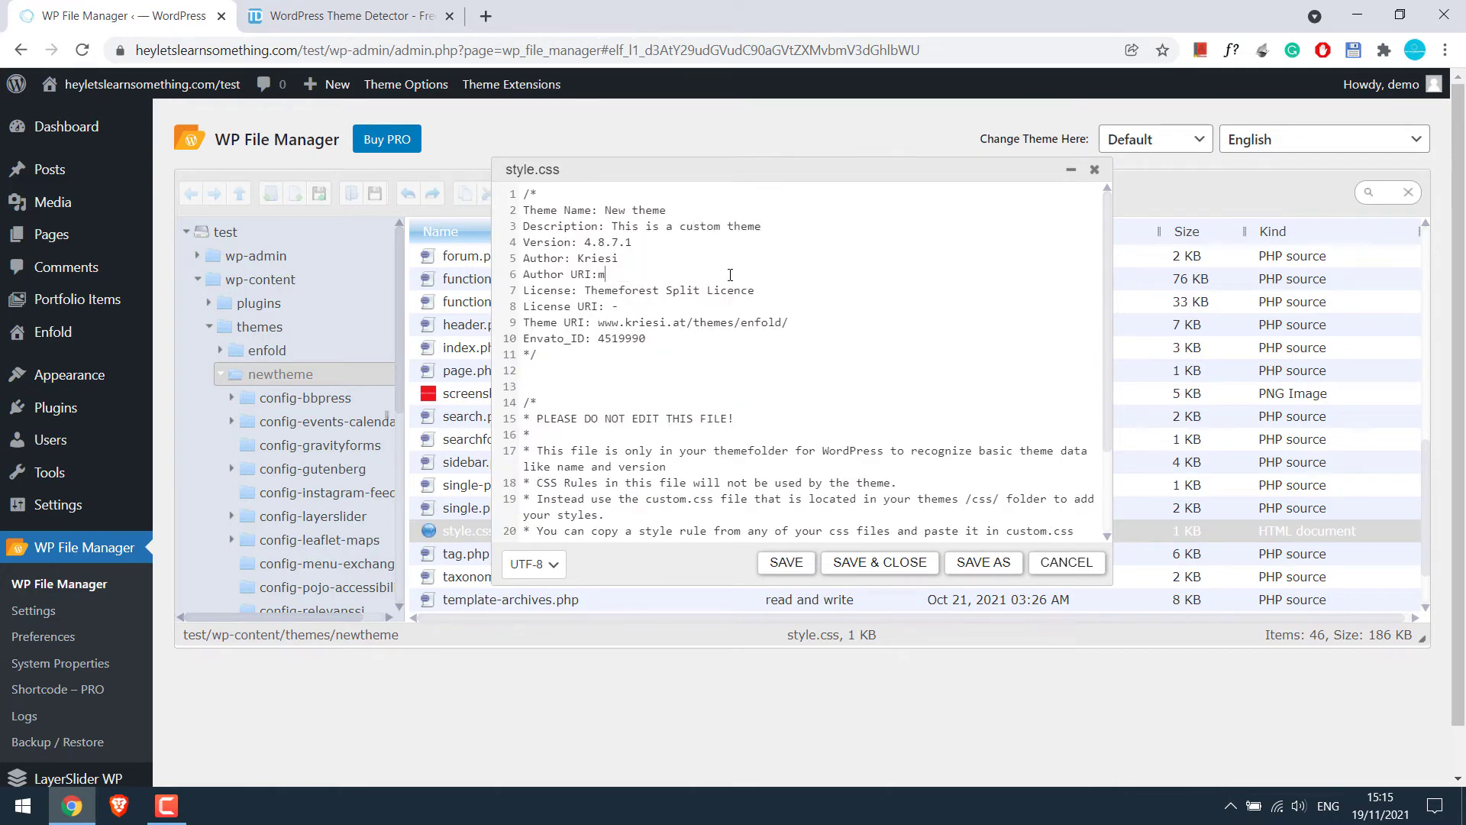
Drop the Themeforest Split license wording, use mynewtheme.com URIs, set Envato_ID 402, and save
left_click_drag(584, 290, 707, 290)
key("BackSpace")
left_click_drag(598, 274, 694, 274)
key("ctrl+c")
left_click_drag(598, 322, 788, 322)
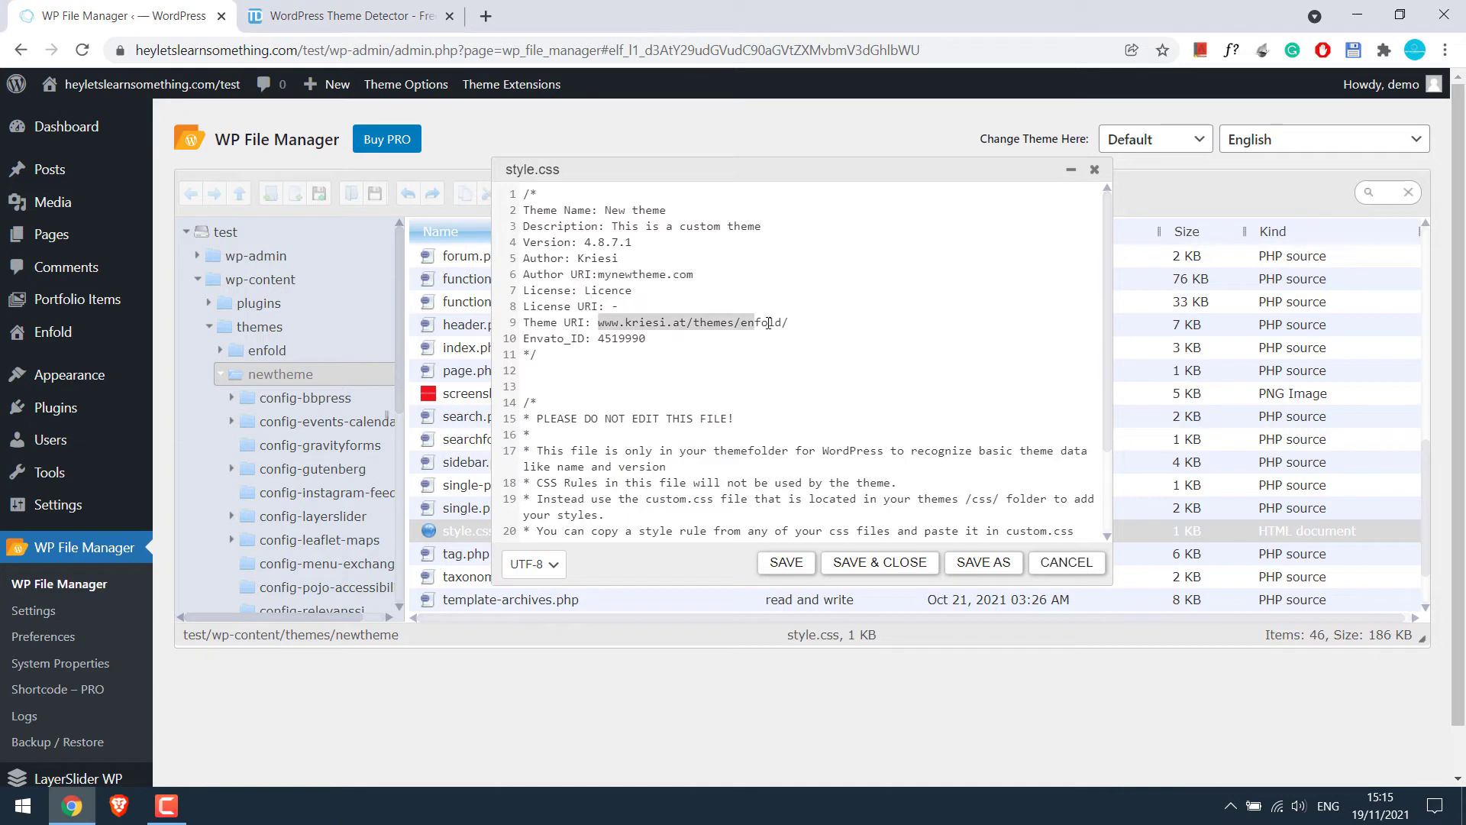
key("ctrl+v")
double_click(622, 338)
type("402")
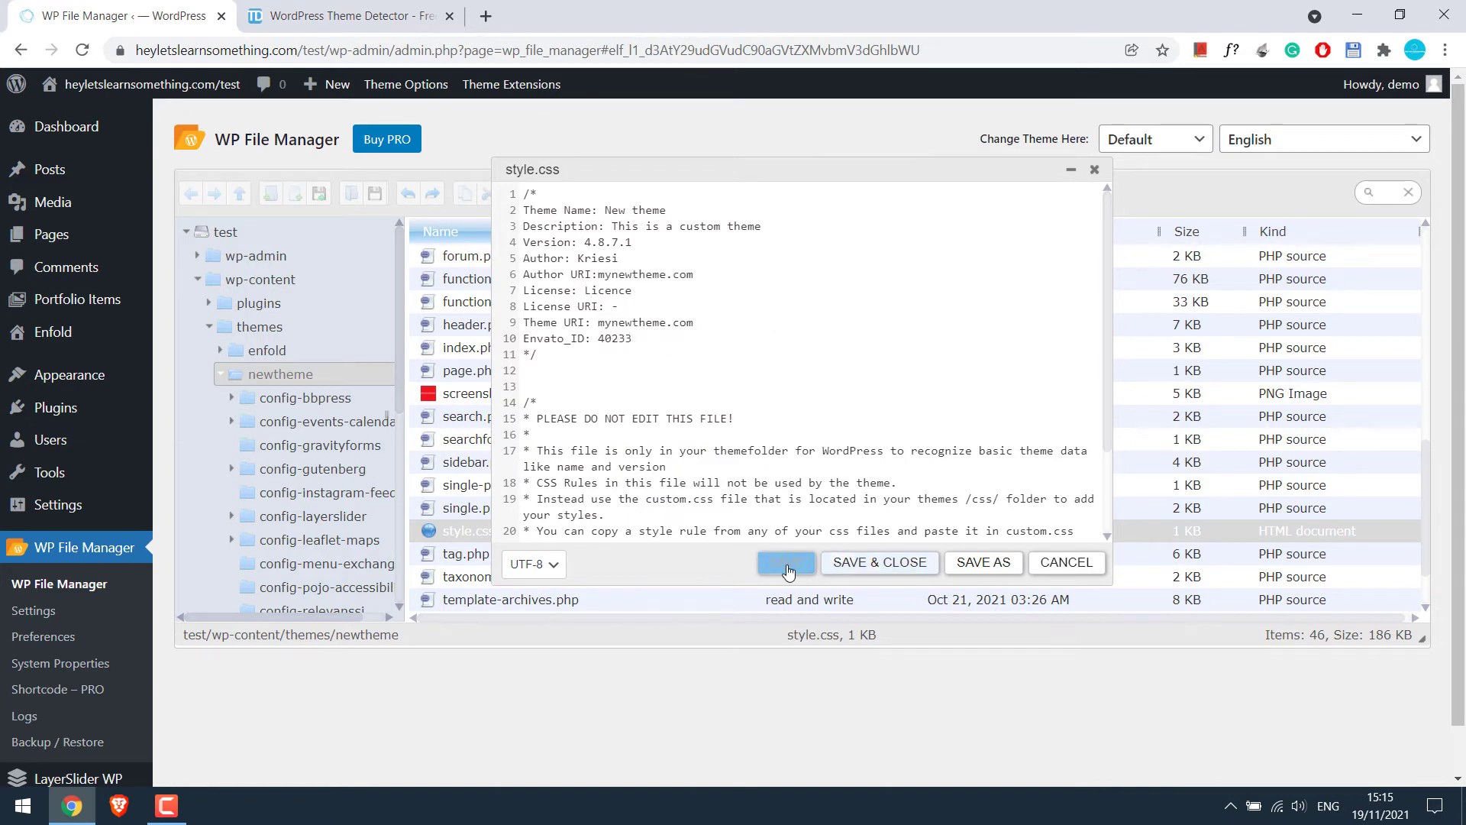
key("ctrl+s")
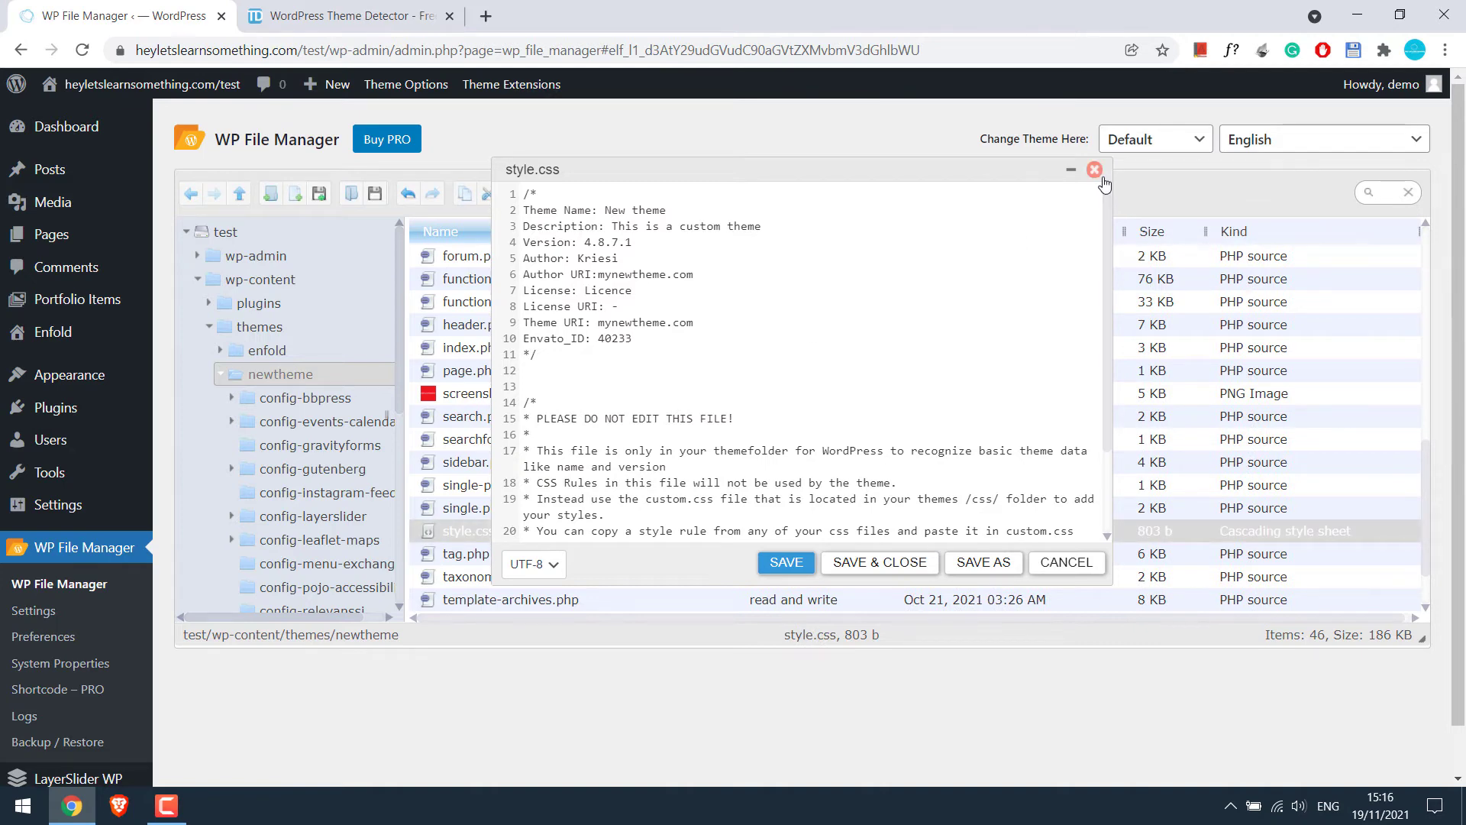
left_click(1095, 169)
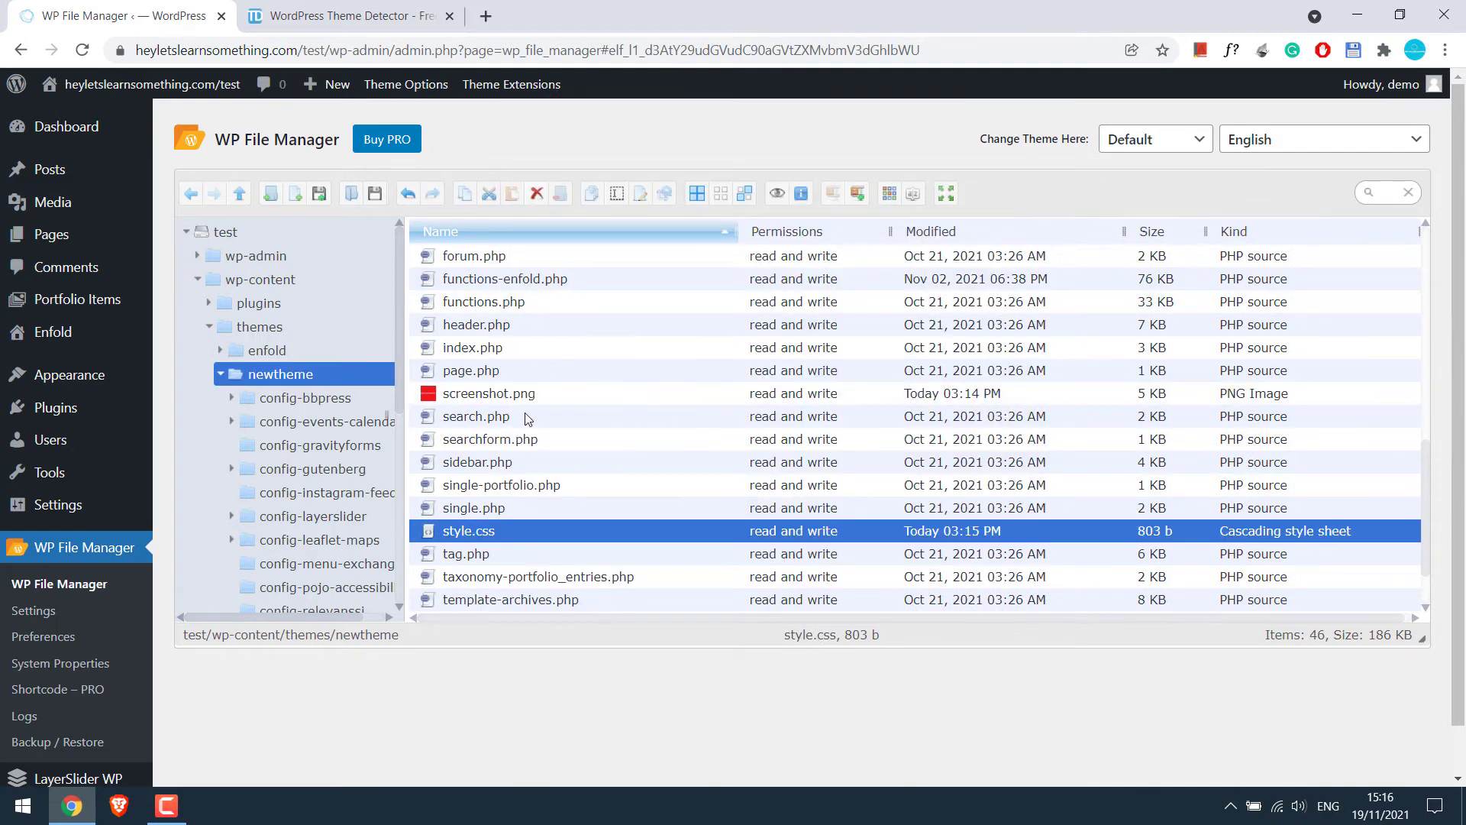
Open Appearance > Themes in a new tab and activate the New theme card
left_click(263, 326)
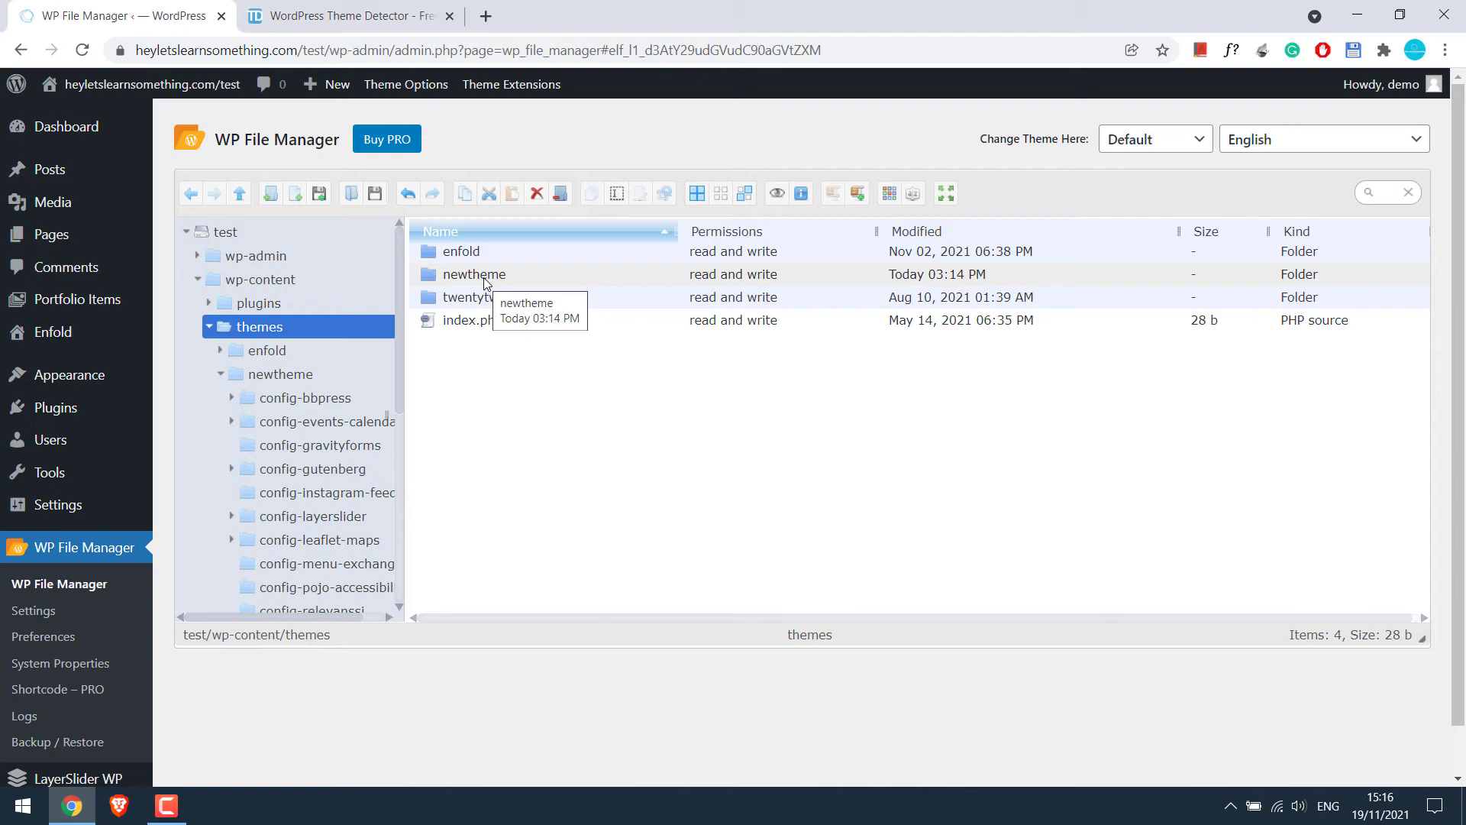
mouse_move(110, 382)
right_click(183, 378)
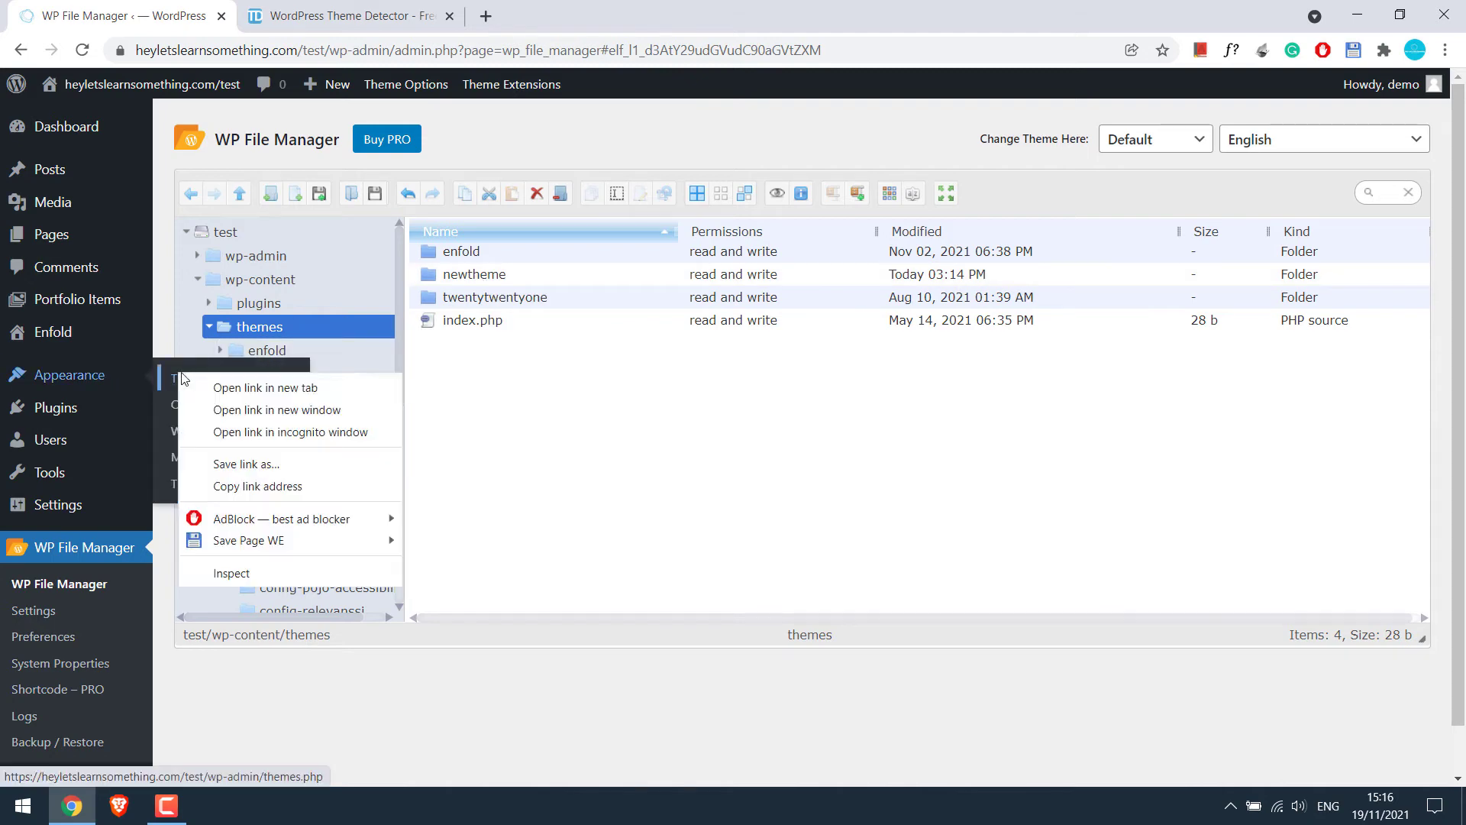
left_click(264, 388)
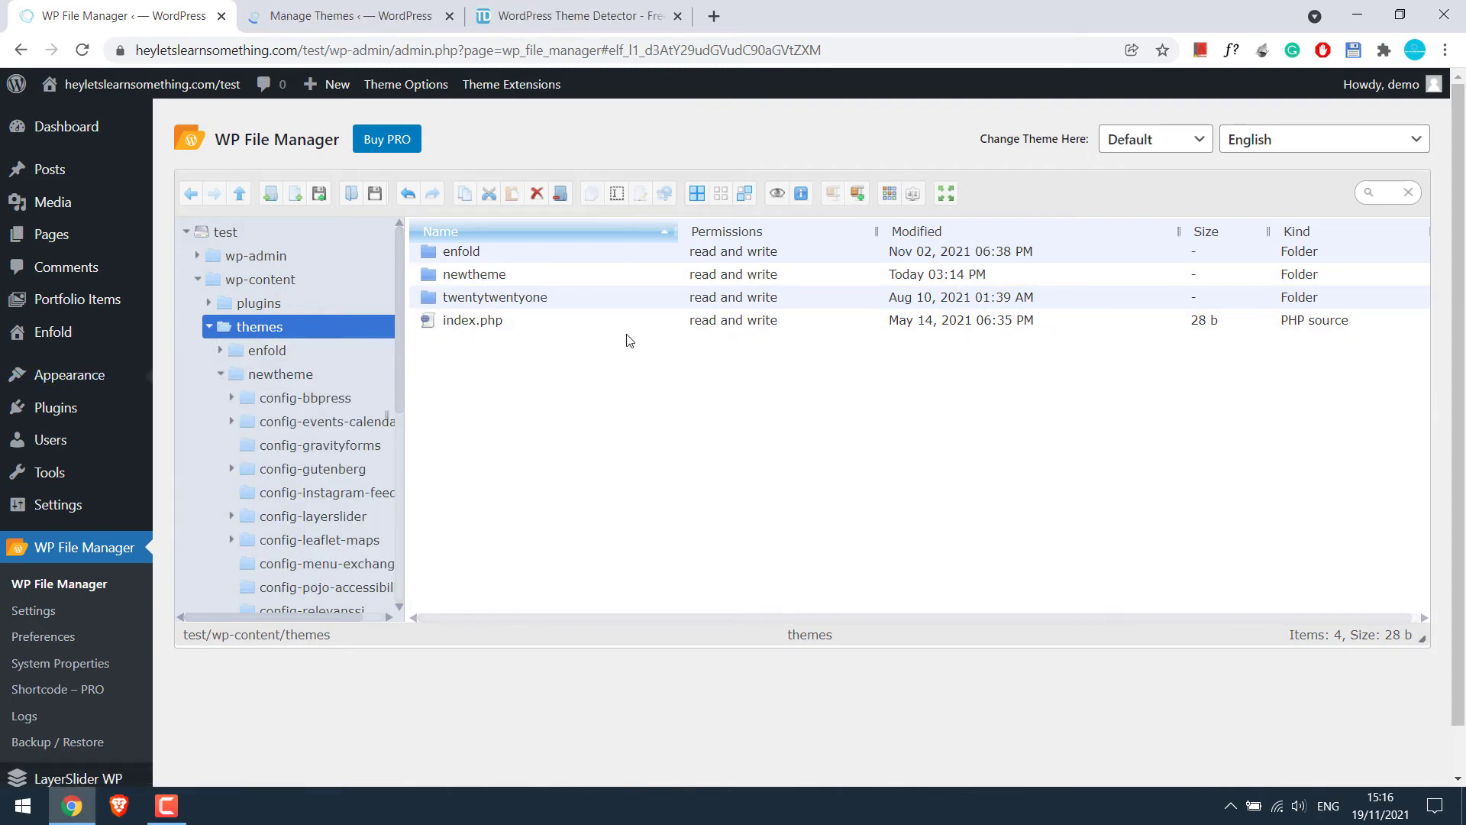
left_click(351, 16)
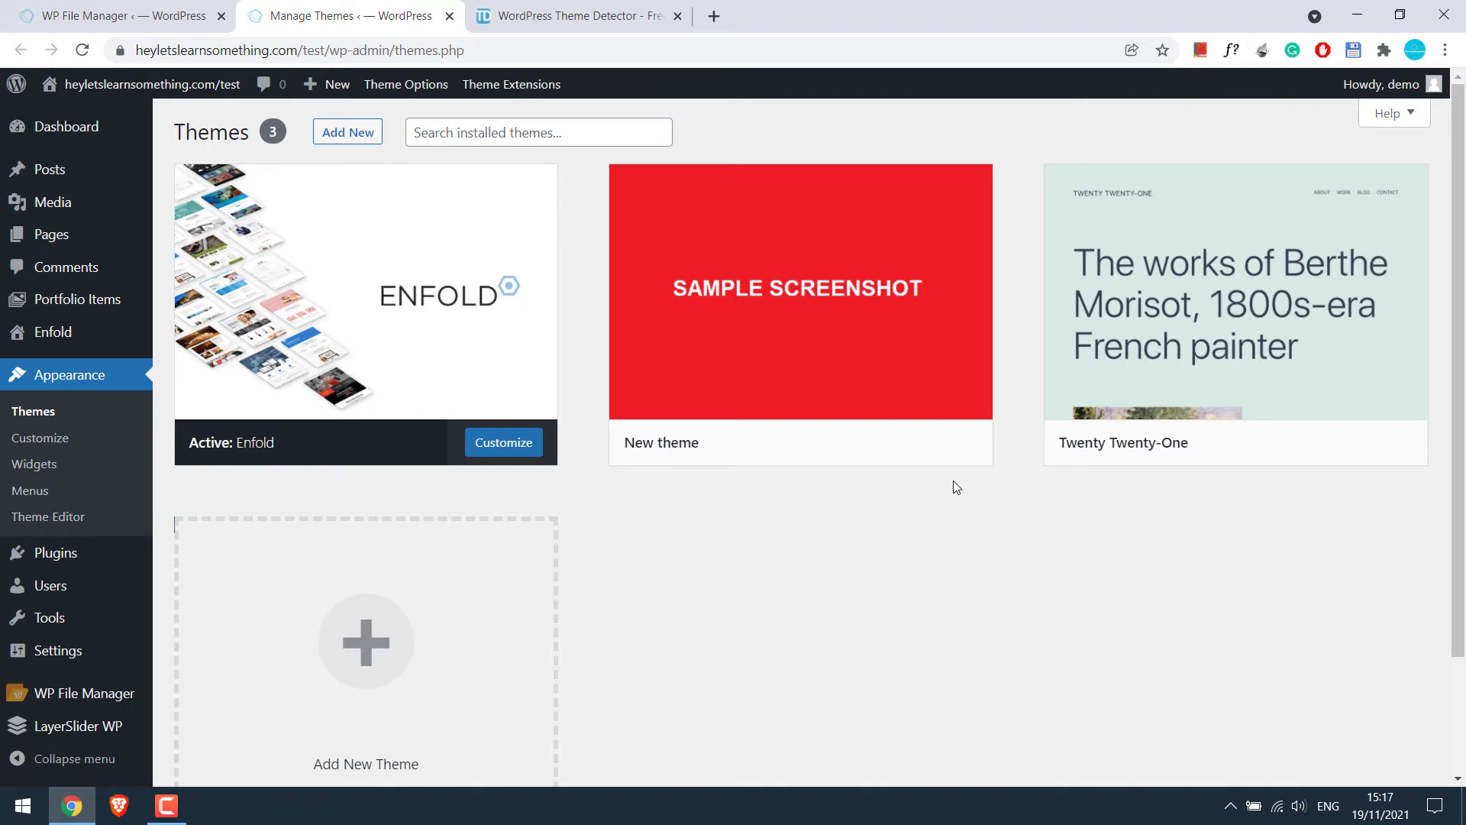
mouse_move(655, 444)
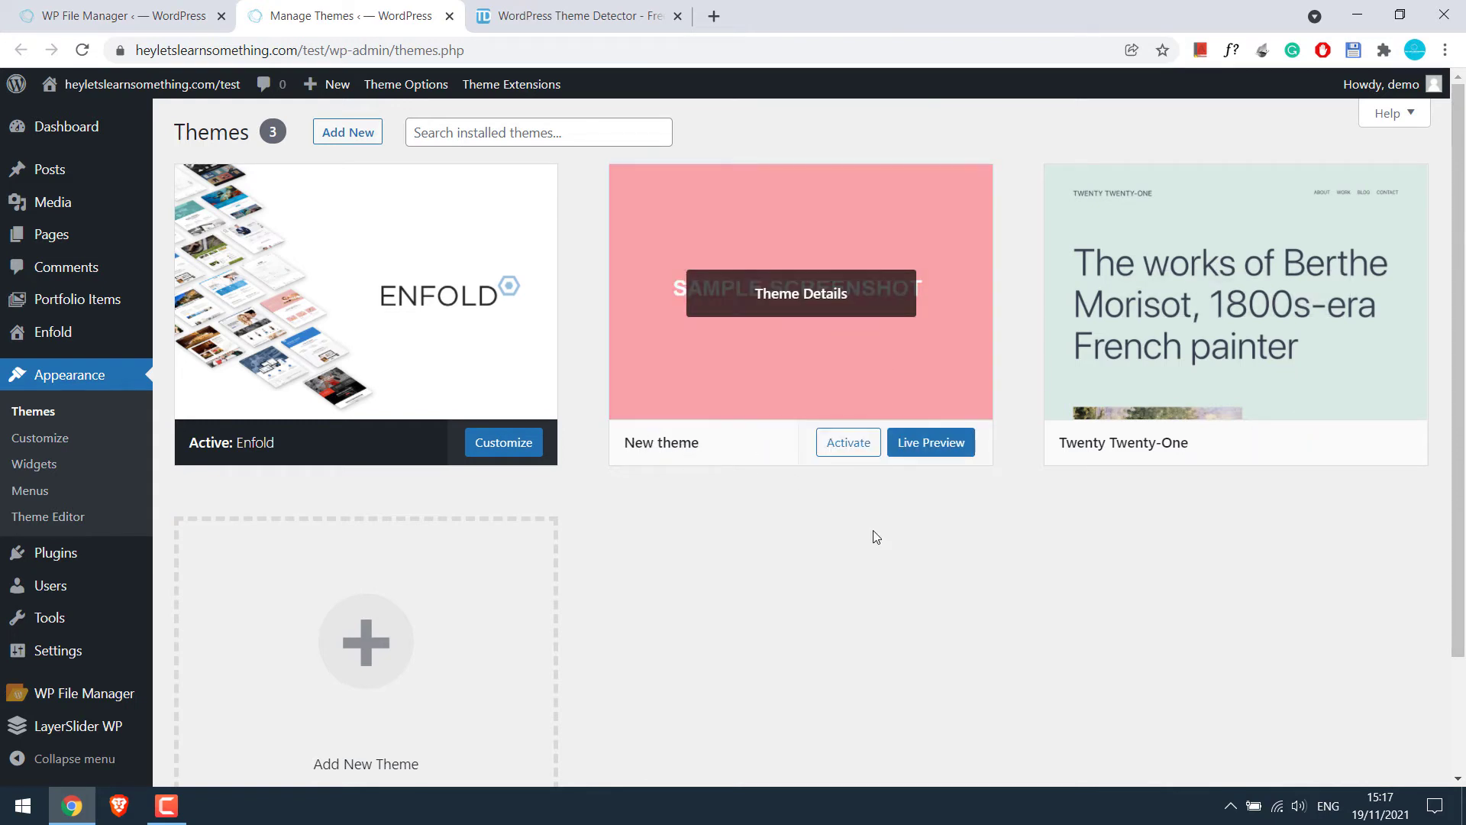
left_click(854, 449)
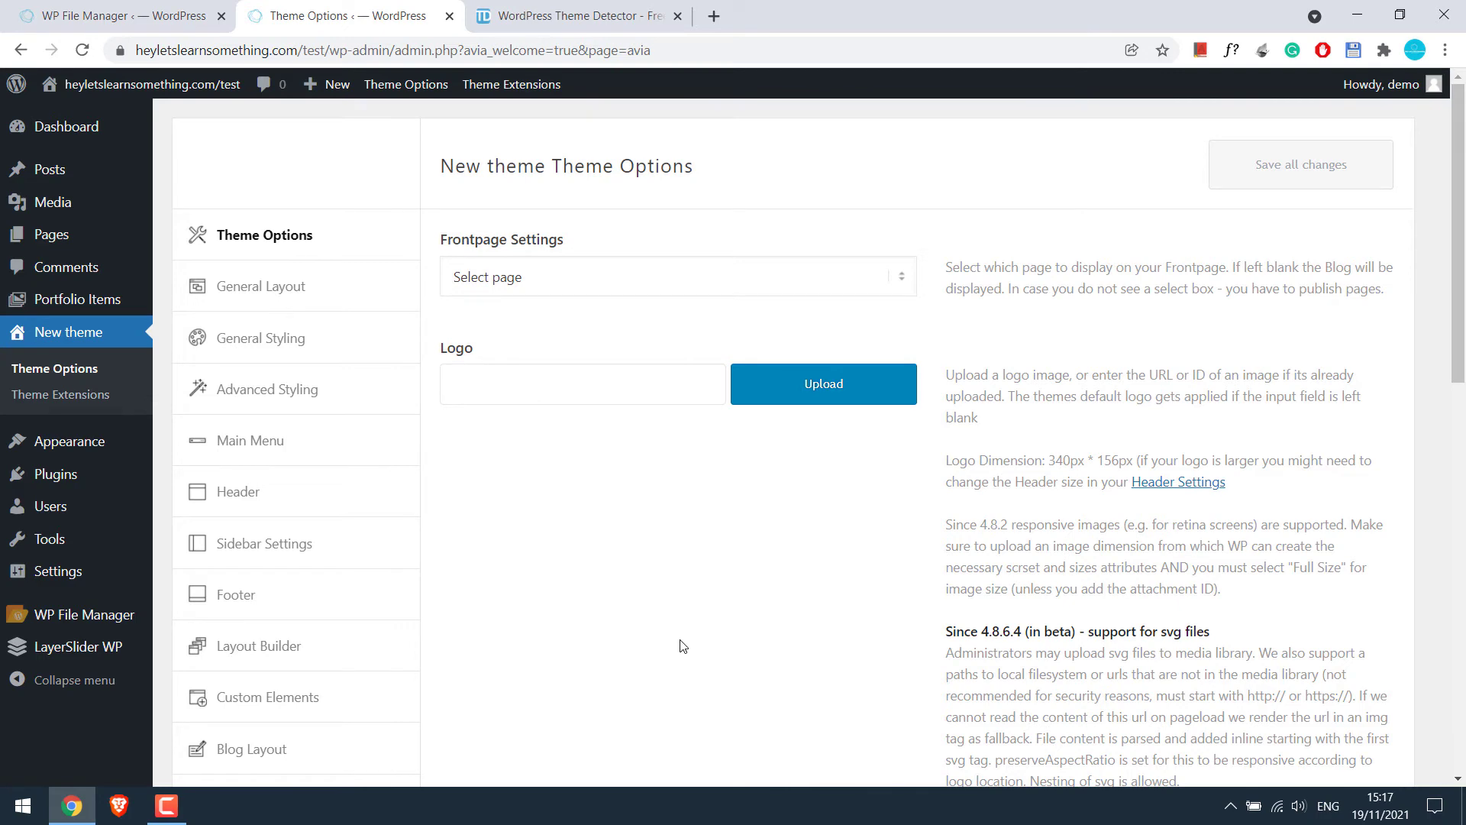
Open the live /test/ site in a new tab, view it, then return to New theme Theme Options
mouse_move(136, 90)
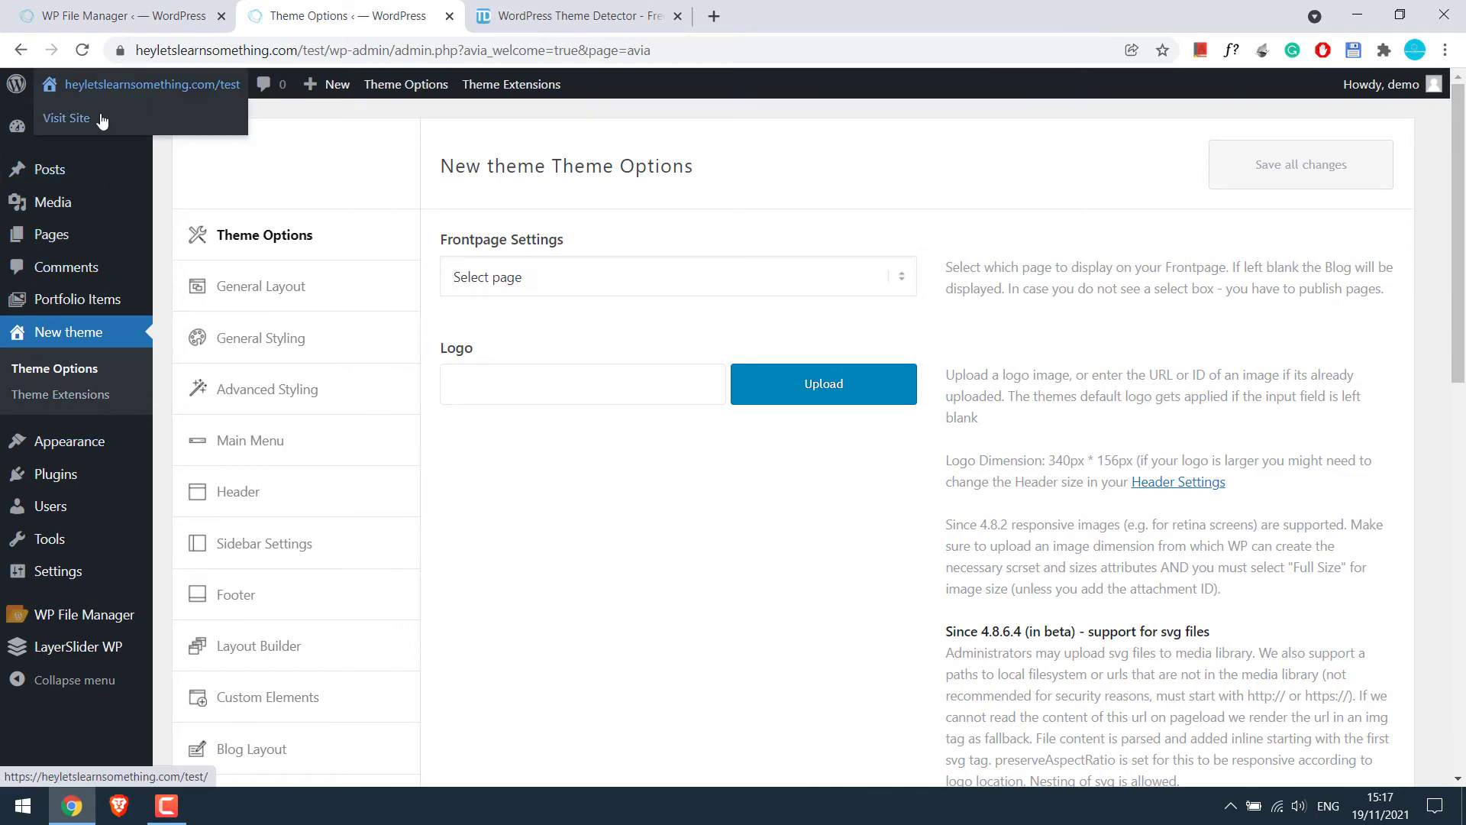
right_click(90, 119)
left_click(107, 132)
key("ctrl+Tab")
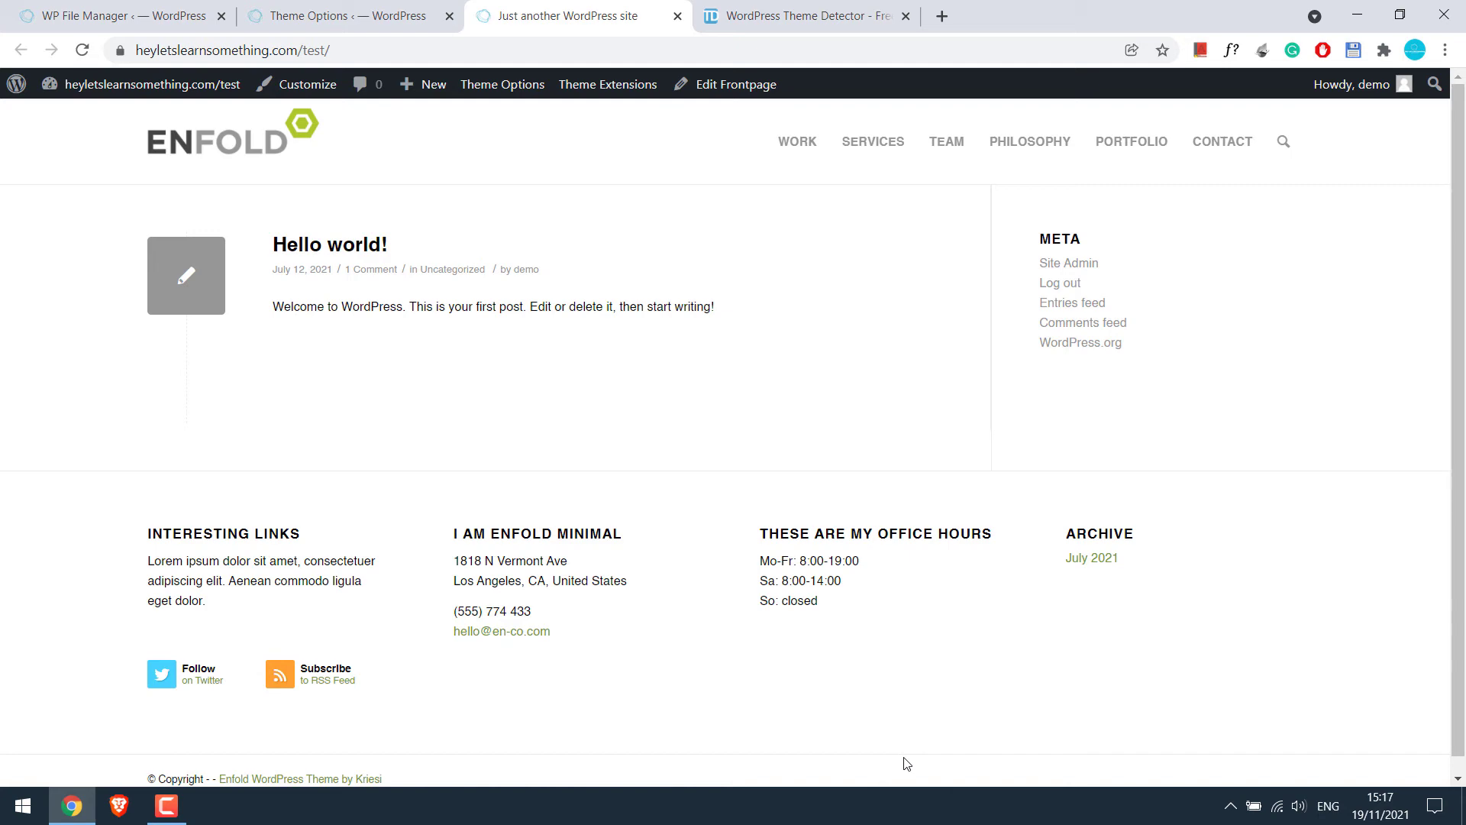
left_click(307, 9)
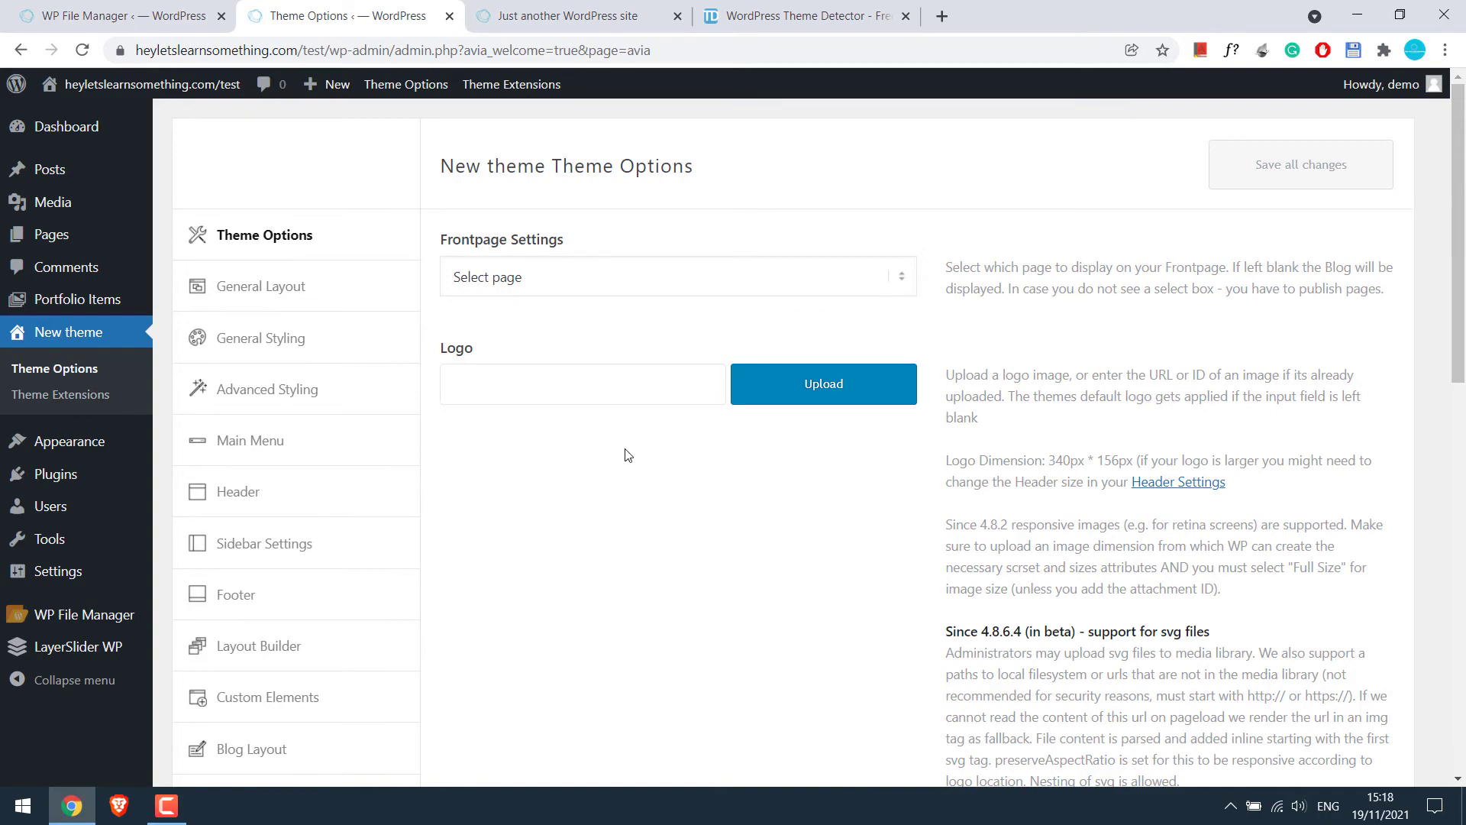
Upload Enfold-theme-settings-2021-11-19.txt under Import/Export and insert it into New theme's options
scroll(643, 491, "down", 10)
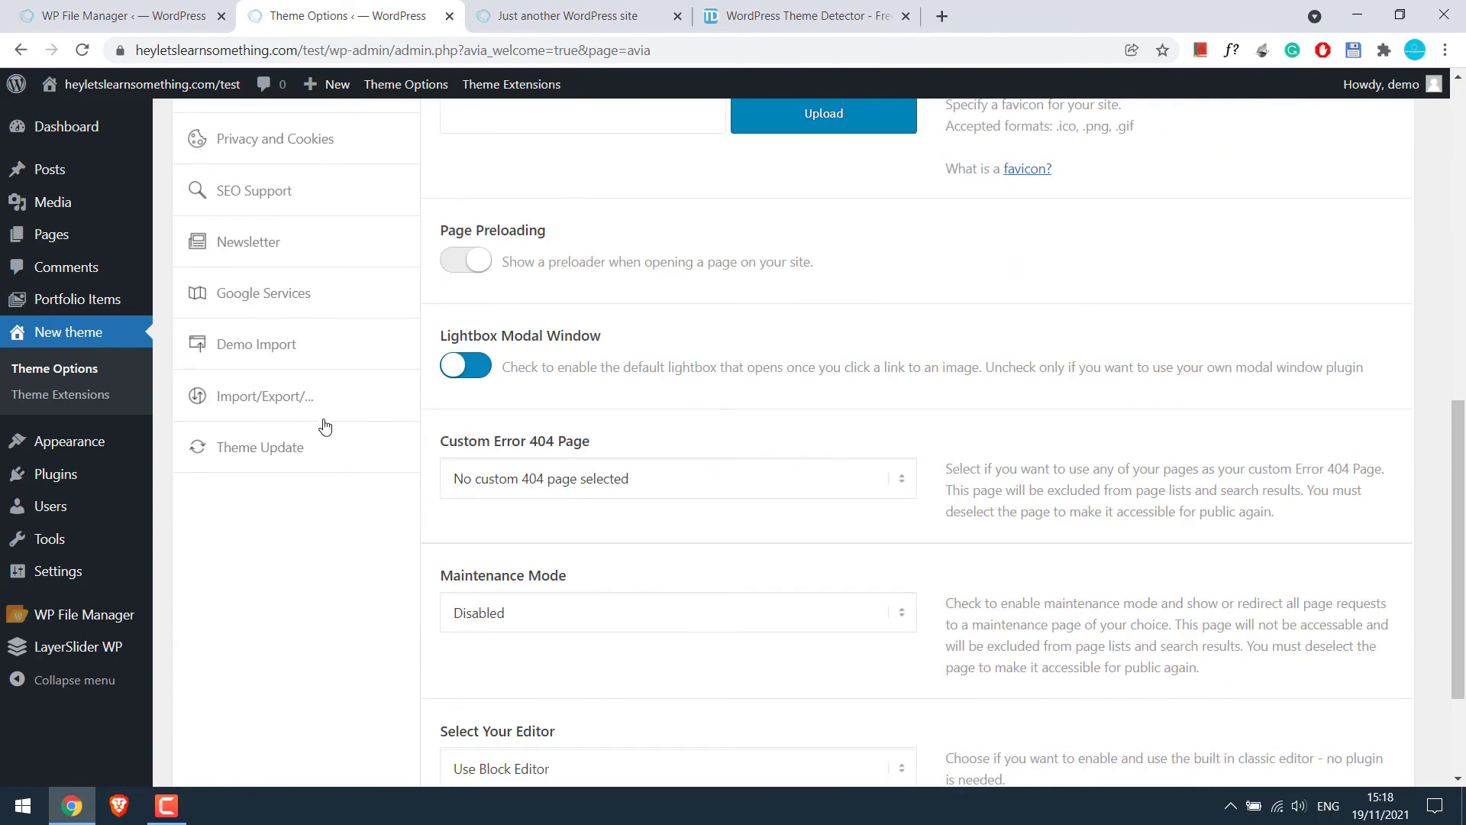
left_click(305, 408)
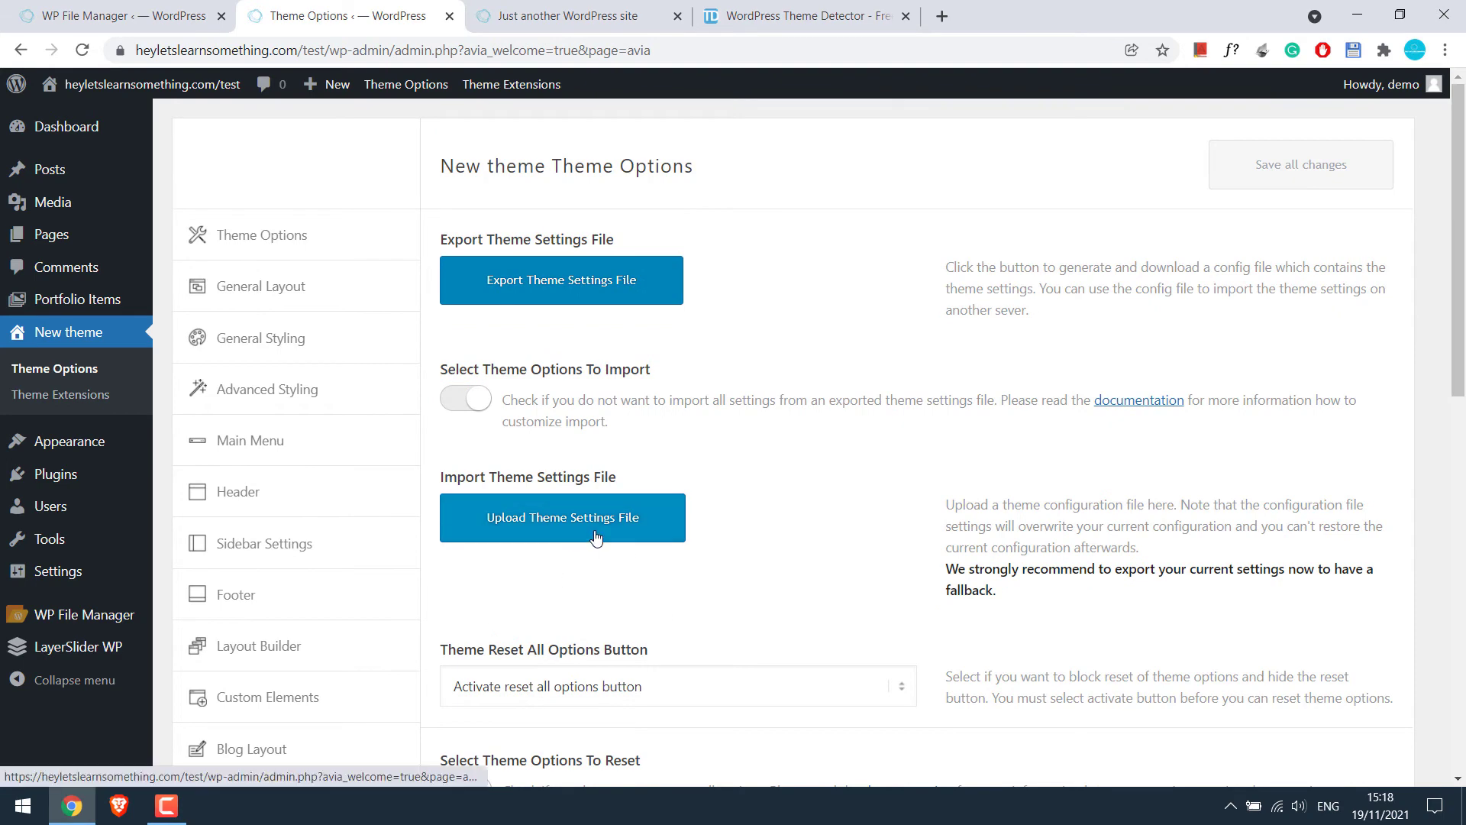
left_click(597, 538)
left_click(305, 169)
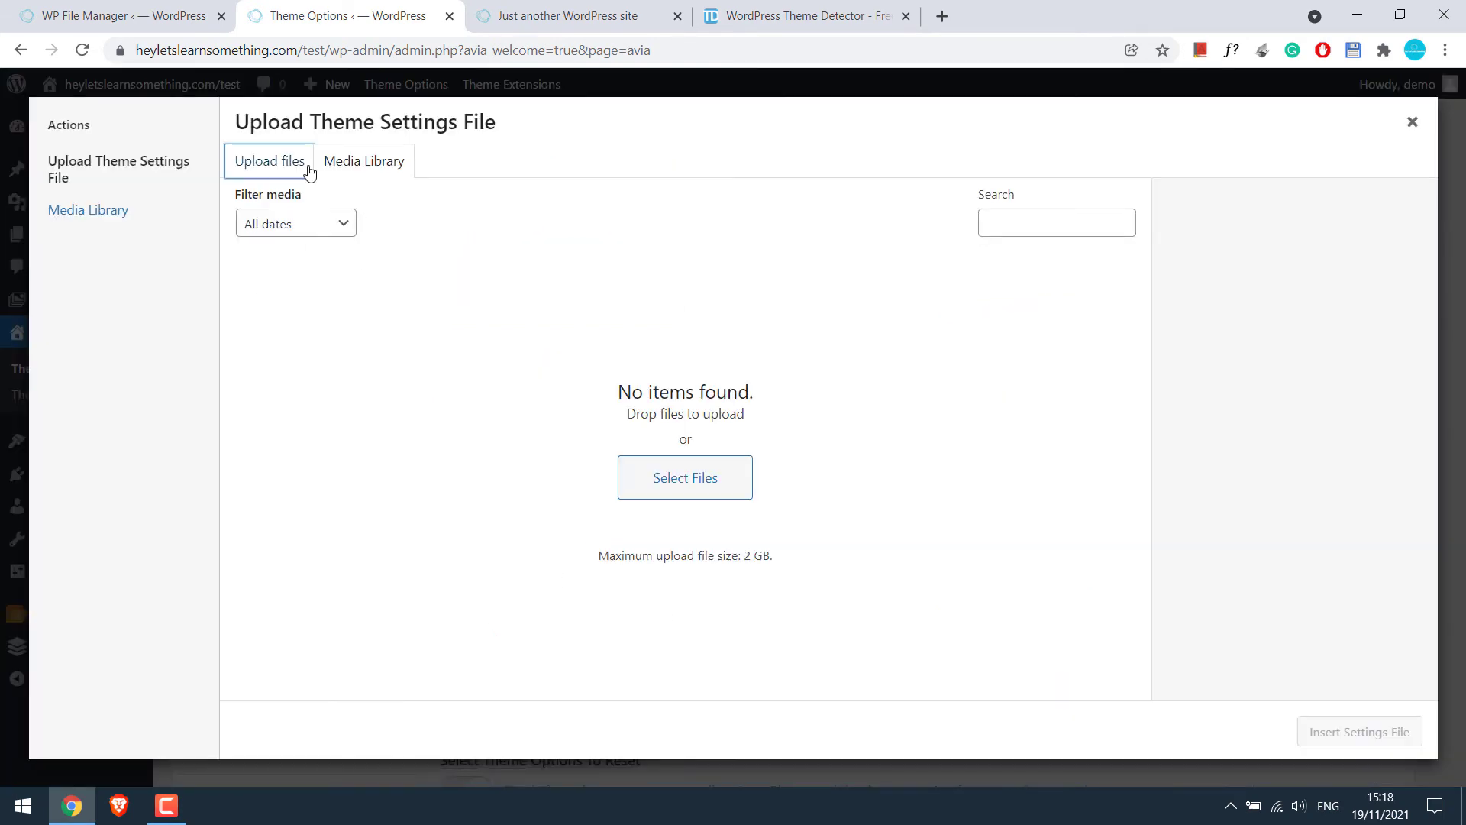
left_click(867, 456)
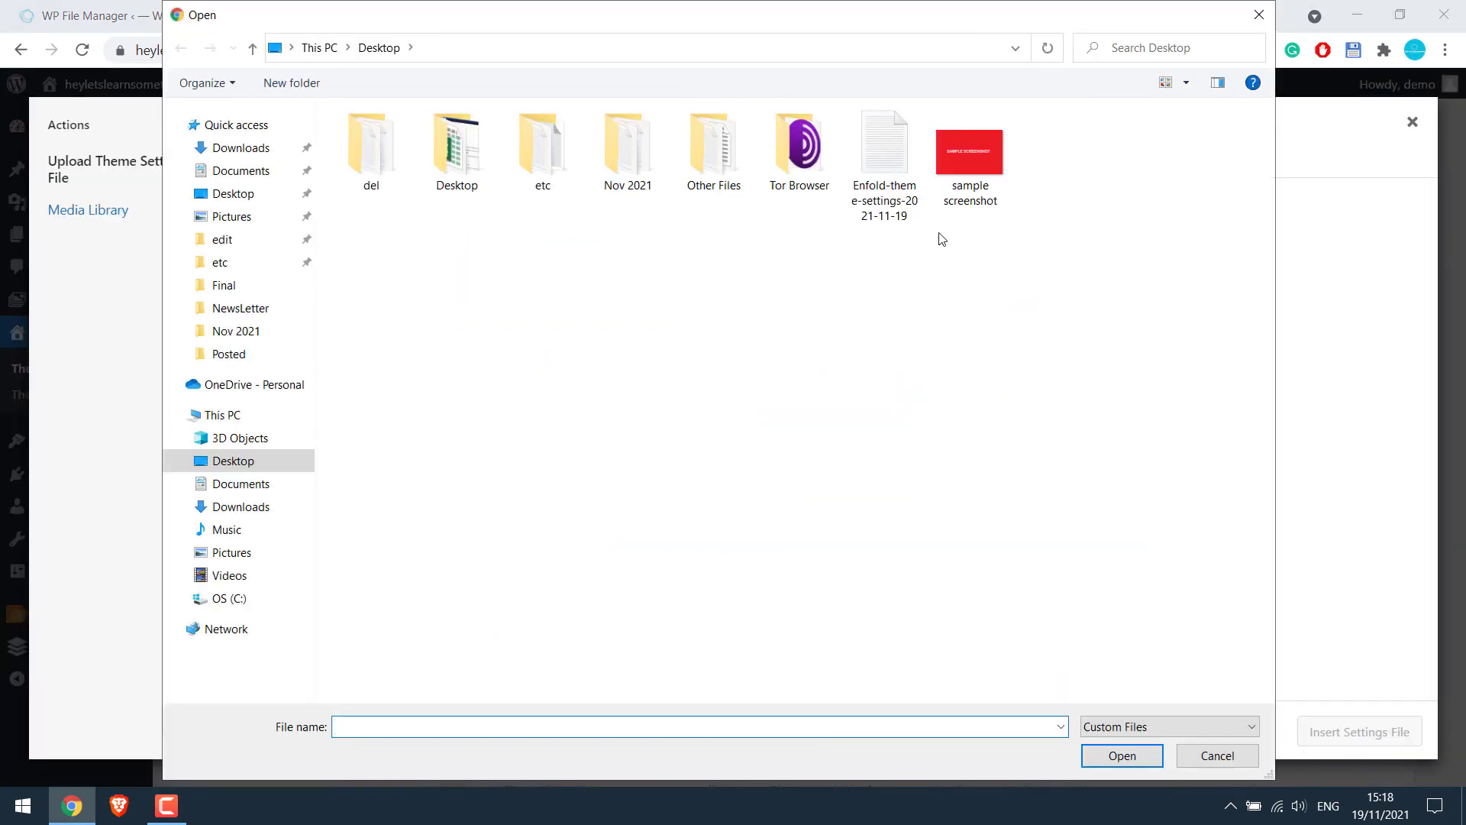
double_click(873, 149)
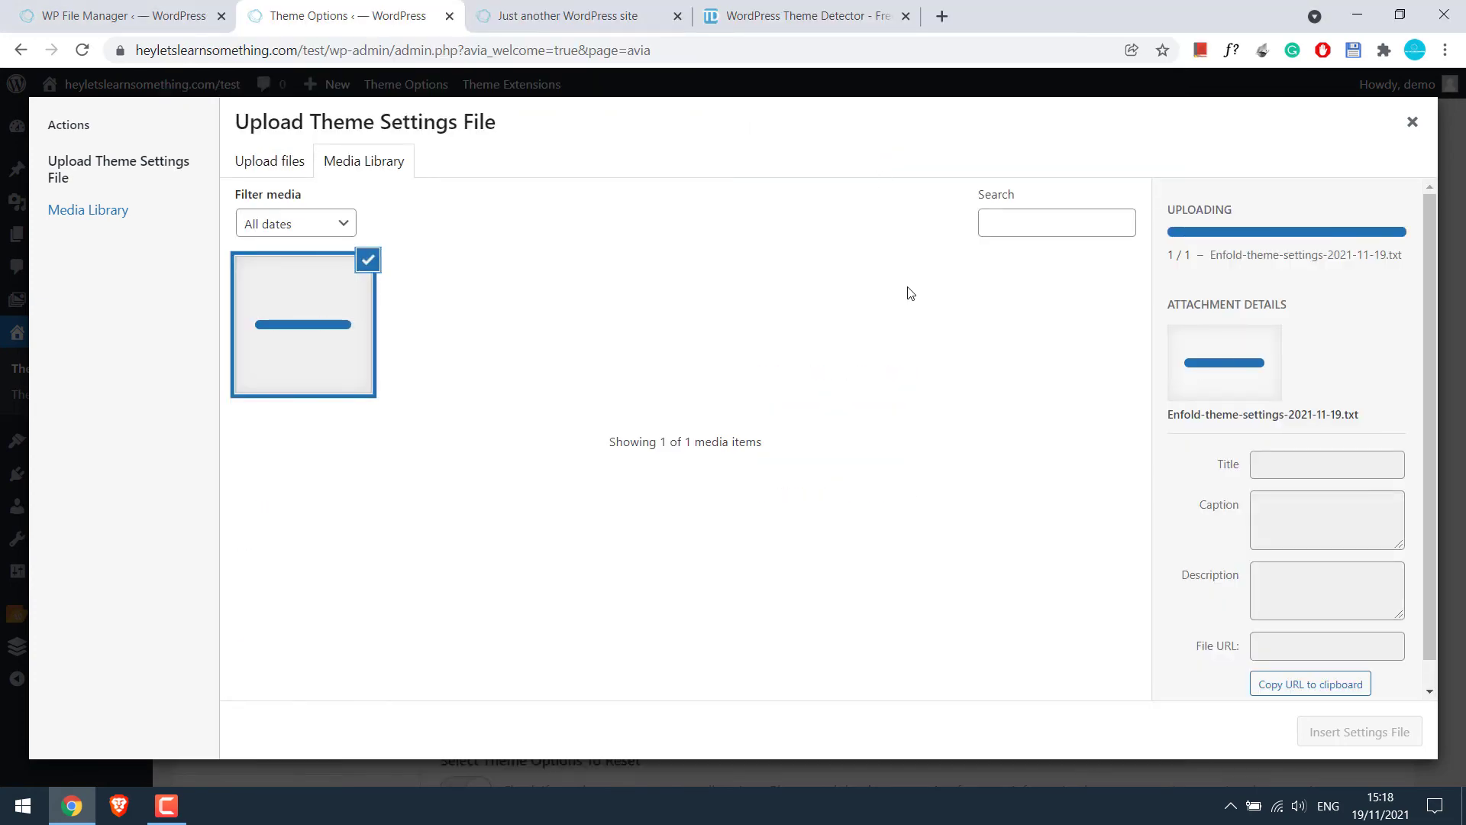
left_click(1360, 732)
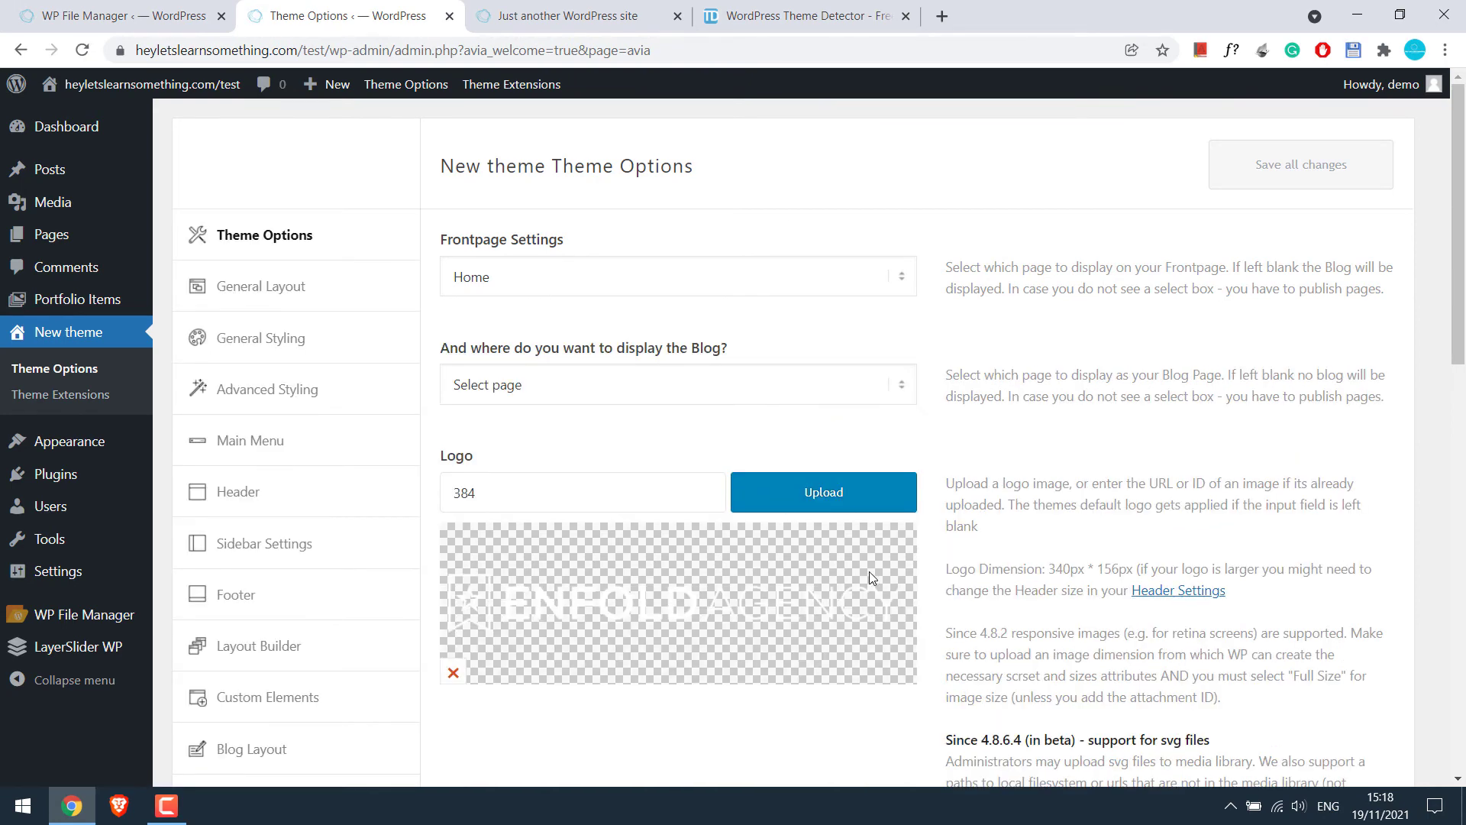
Open the live site in a new tab, view its page source, and search it for 'themes'
mouse_move(143, 101)
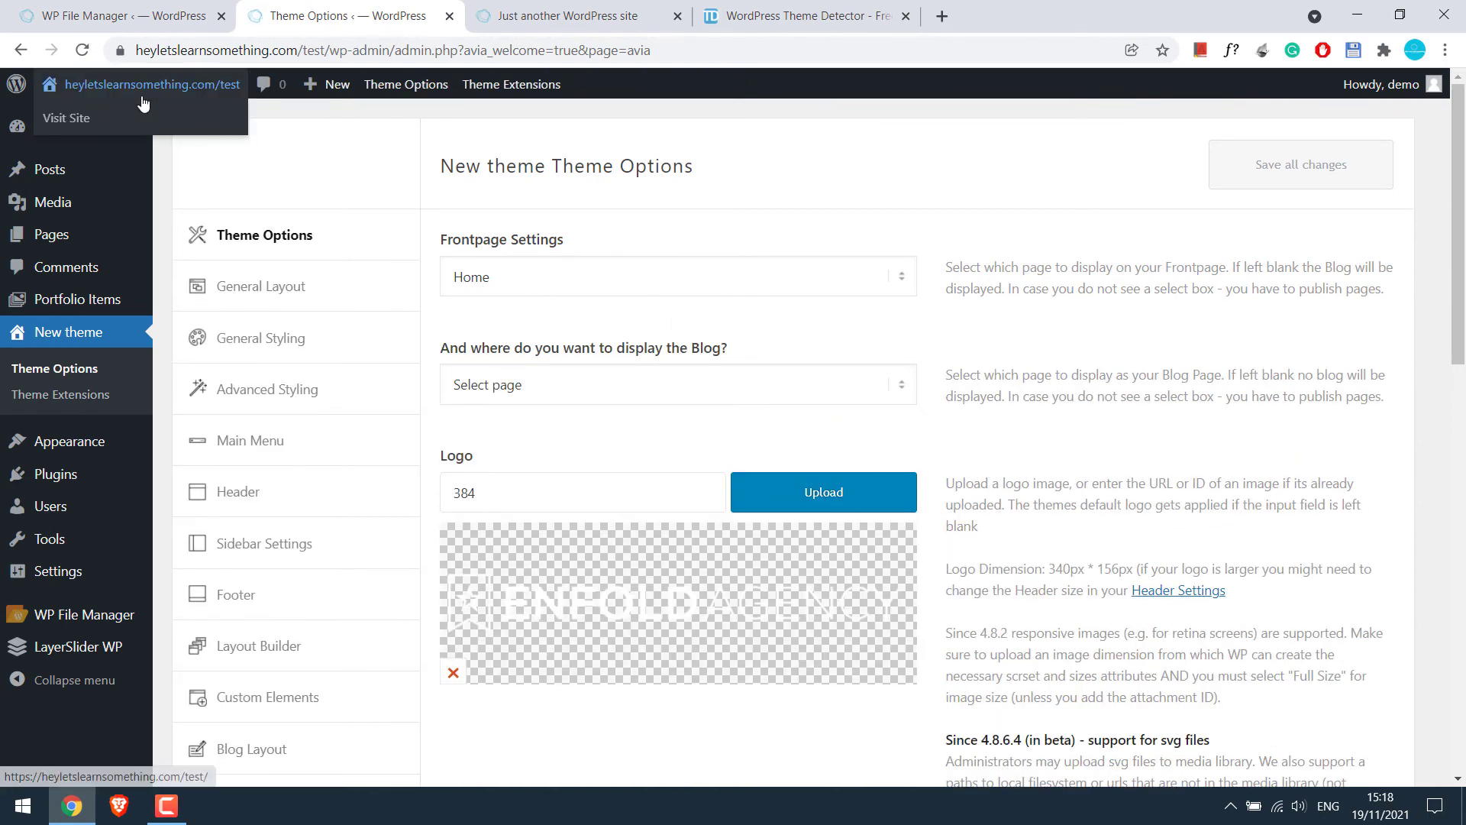
middle_click(85, 115)
left_click(610, 15)
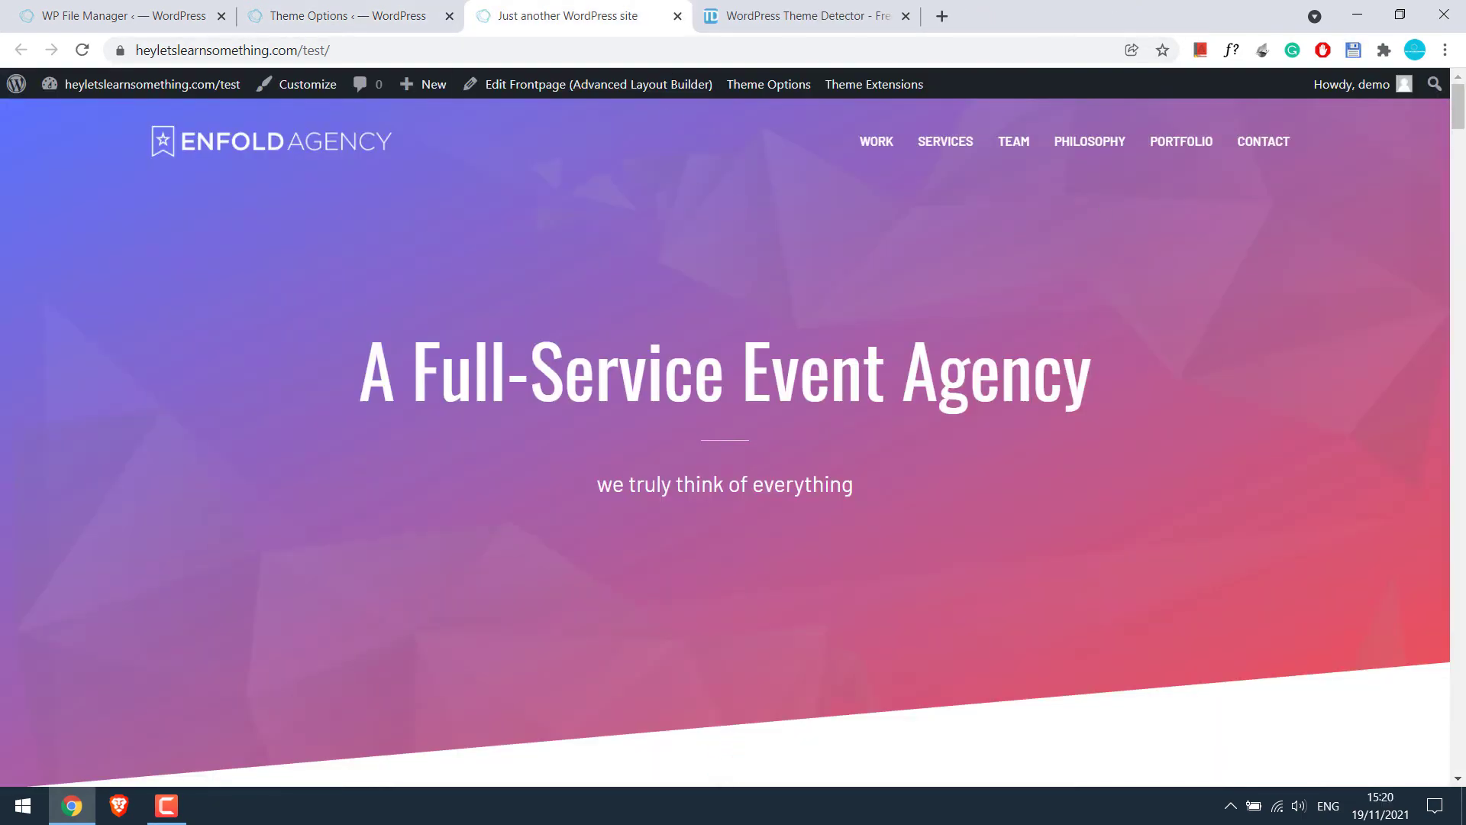
left_click_drag(1459, 120, 1462, 640)
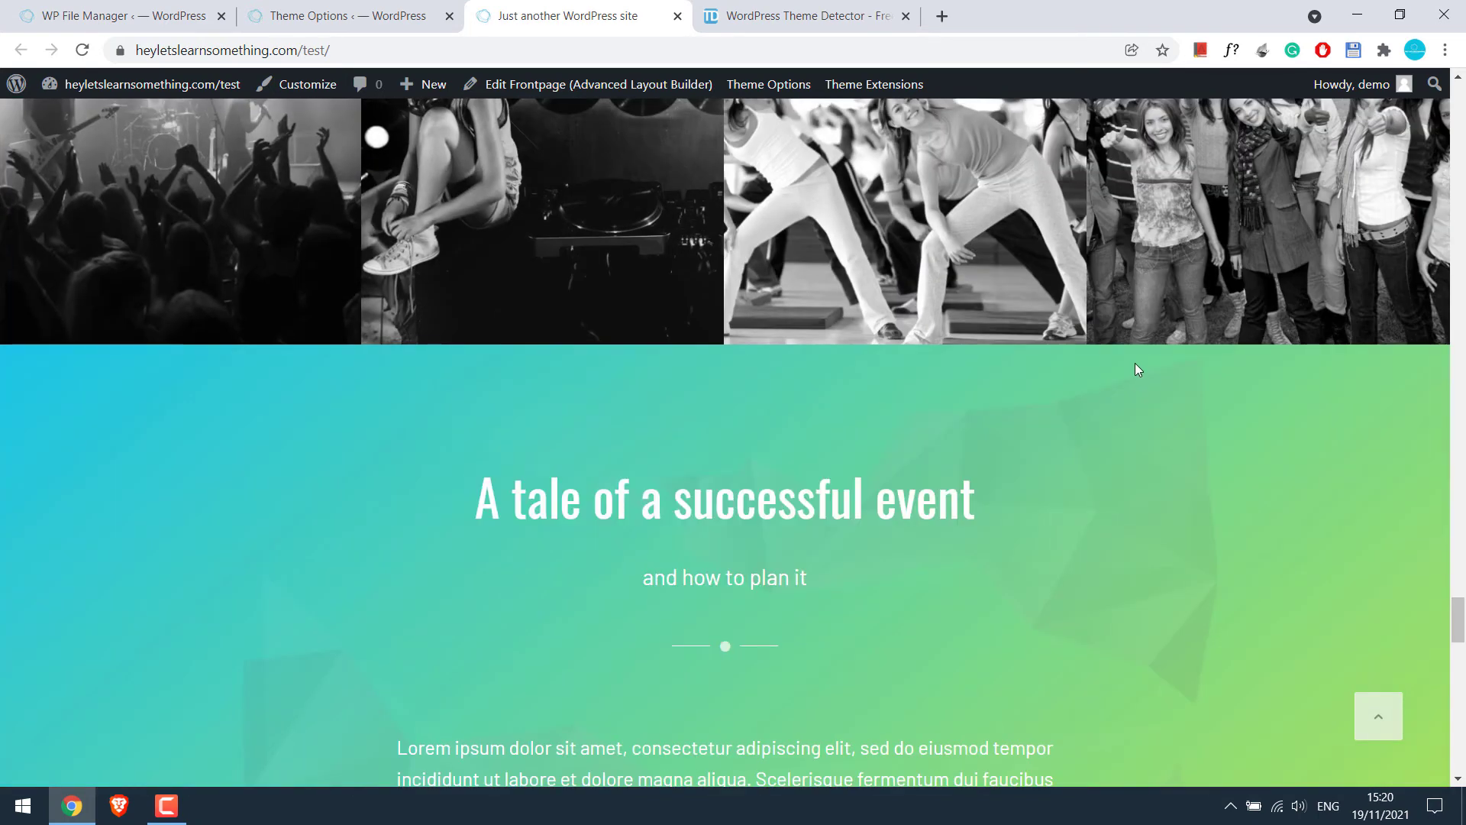
right_click(763, 379)
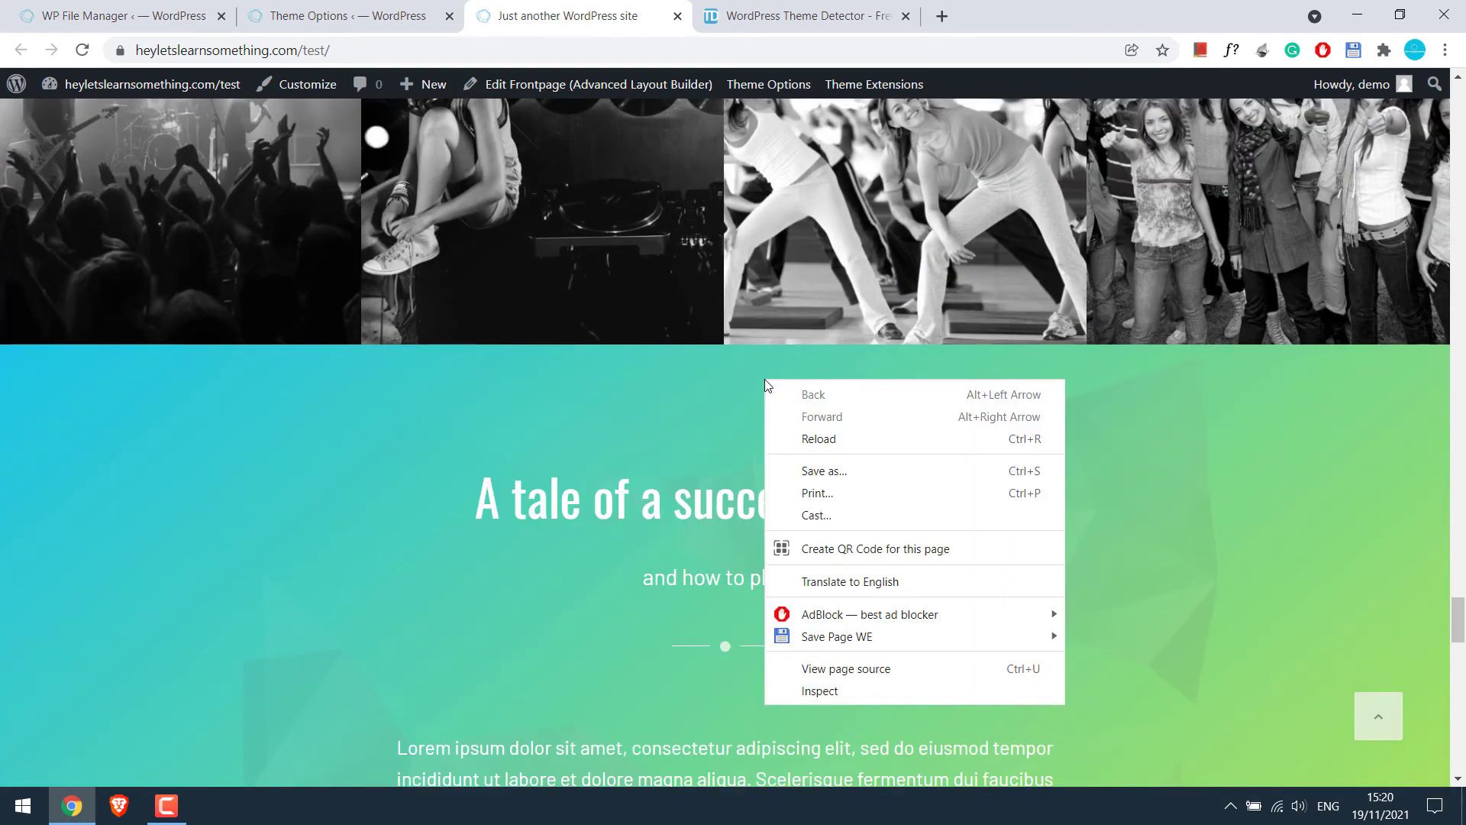
left_click(887, 670)
key("ctrl+f")
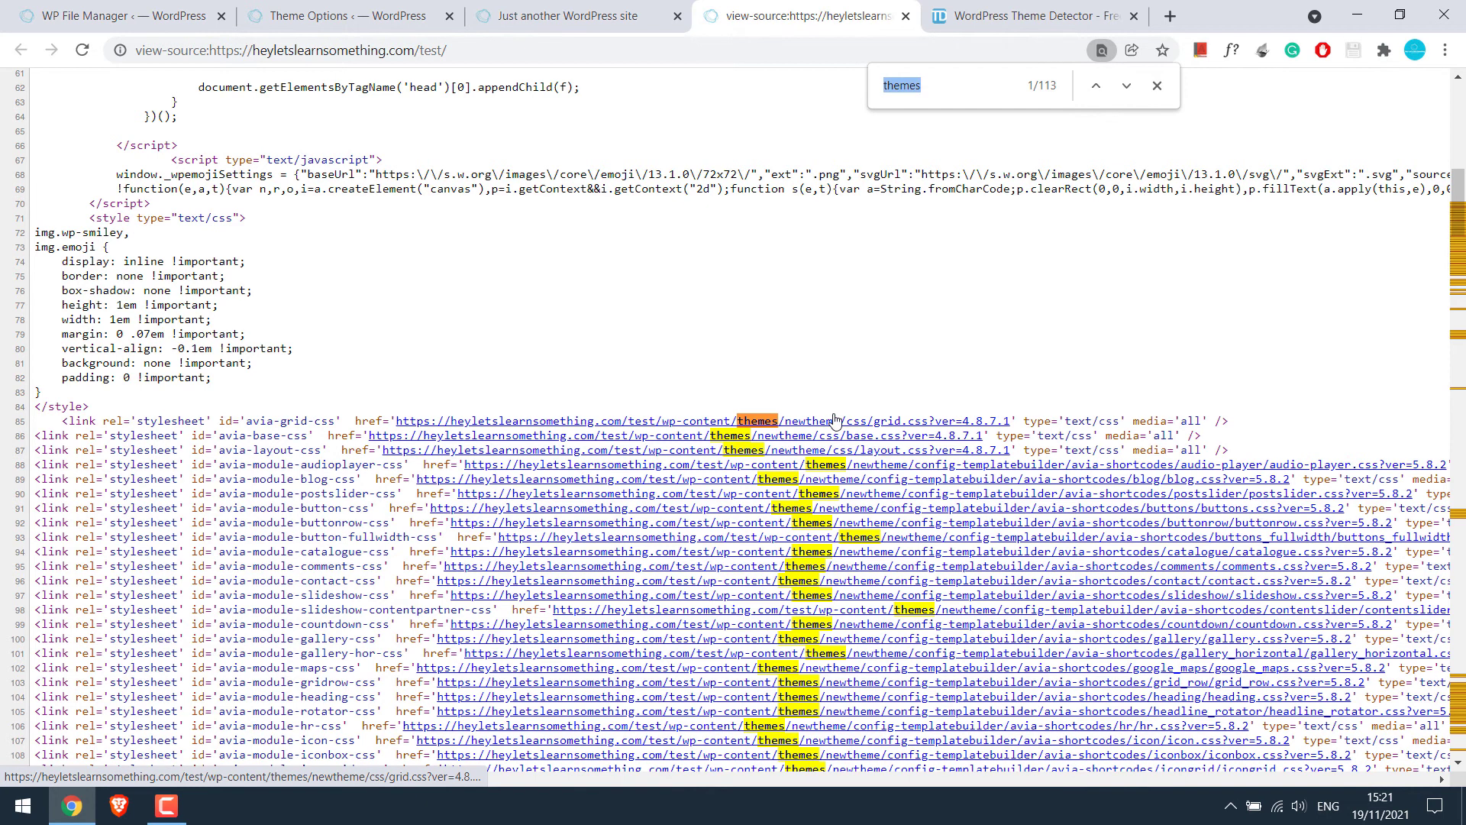
Run WPThemeDetector on the site URL, confirm New theme 4.8.7.1, and close the extra tabs
left_click(1023, 15)
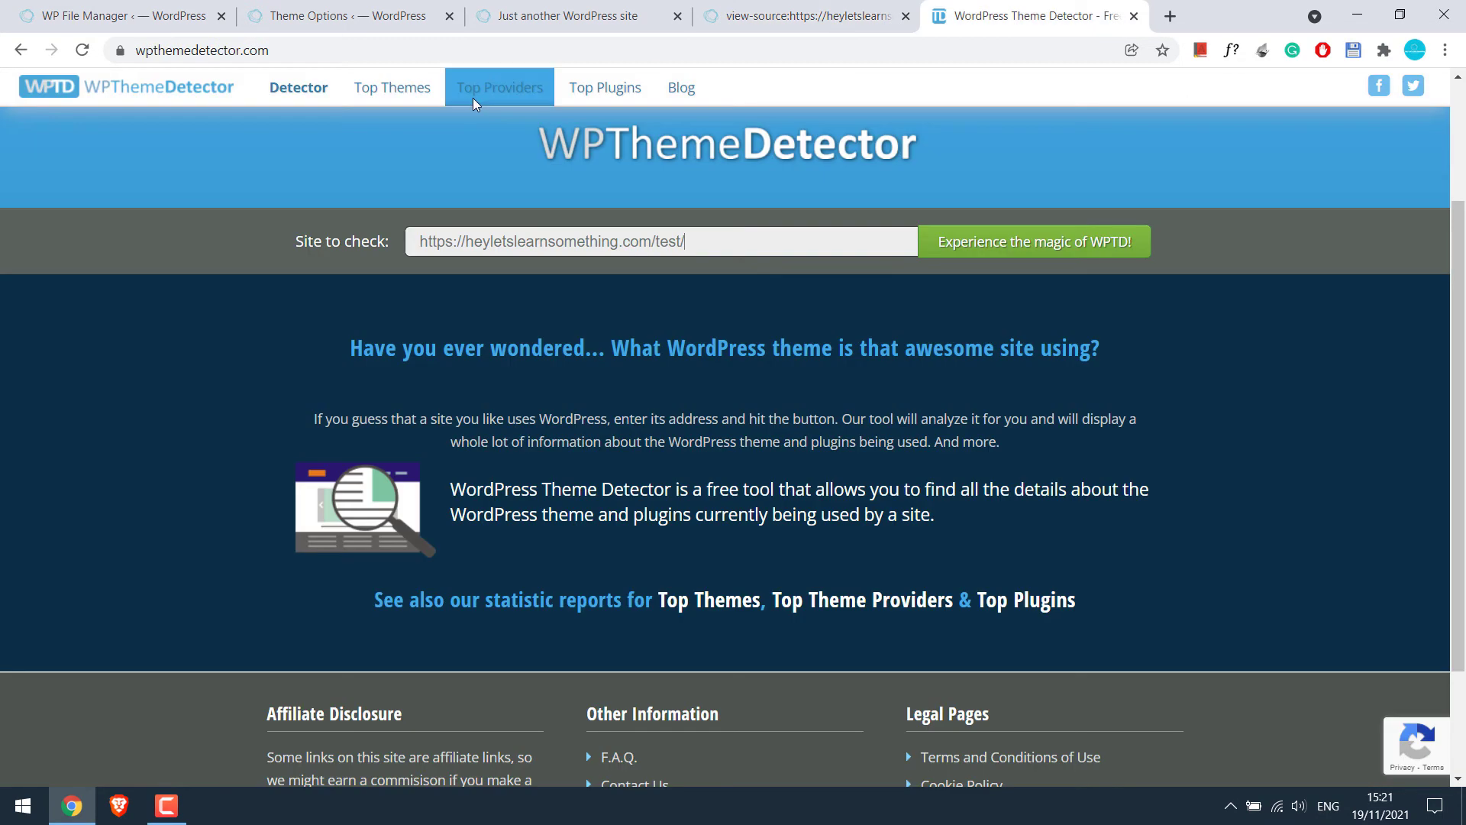
left_click(431, 61)
left_click(975, 241)
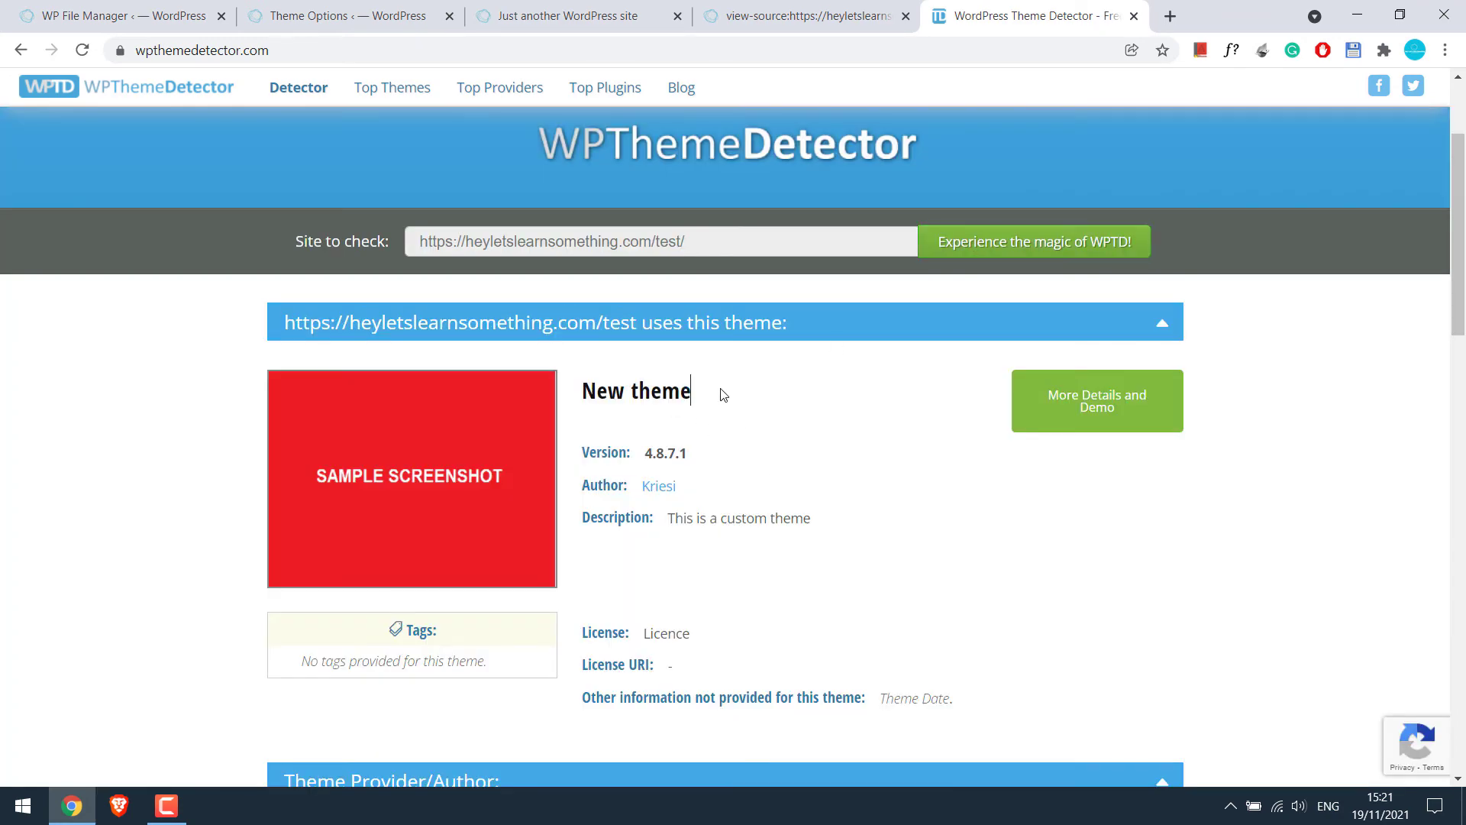
left_click_drag(718, 396, 790, 455)
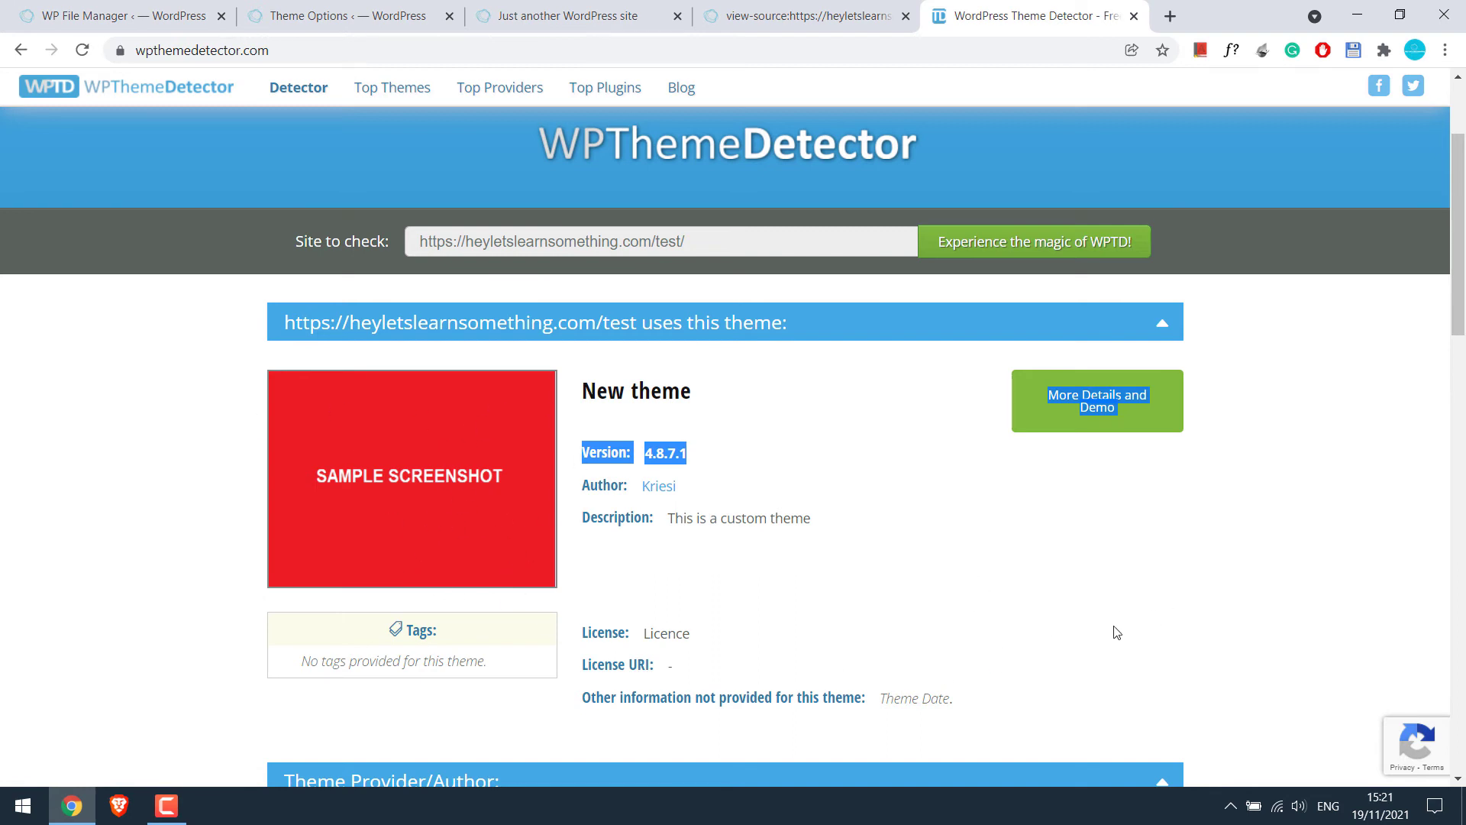
left_click(679, 17)
left_click(679, 16)
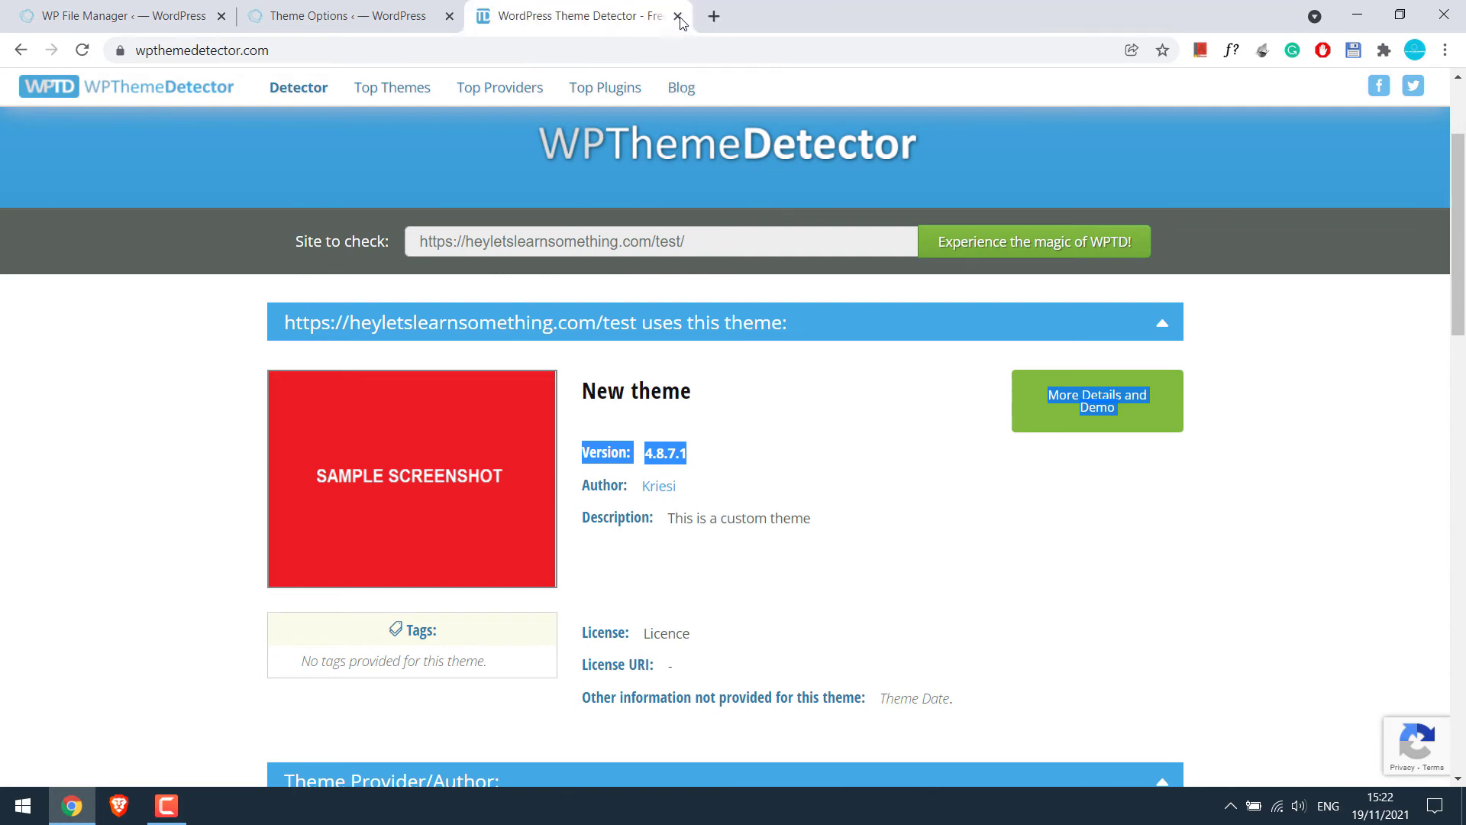
Open the installed Themes page in a new tab and activate the original Enfold theme
left_click(416, 13)
mouse_move(109, 457)
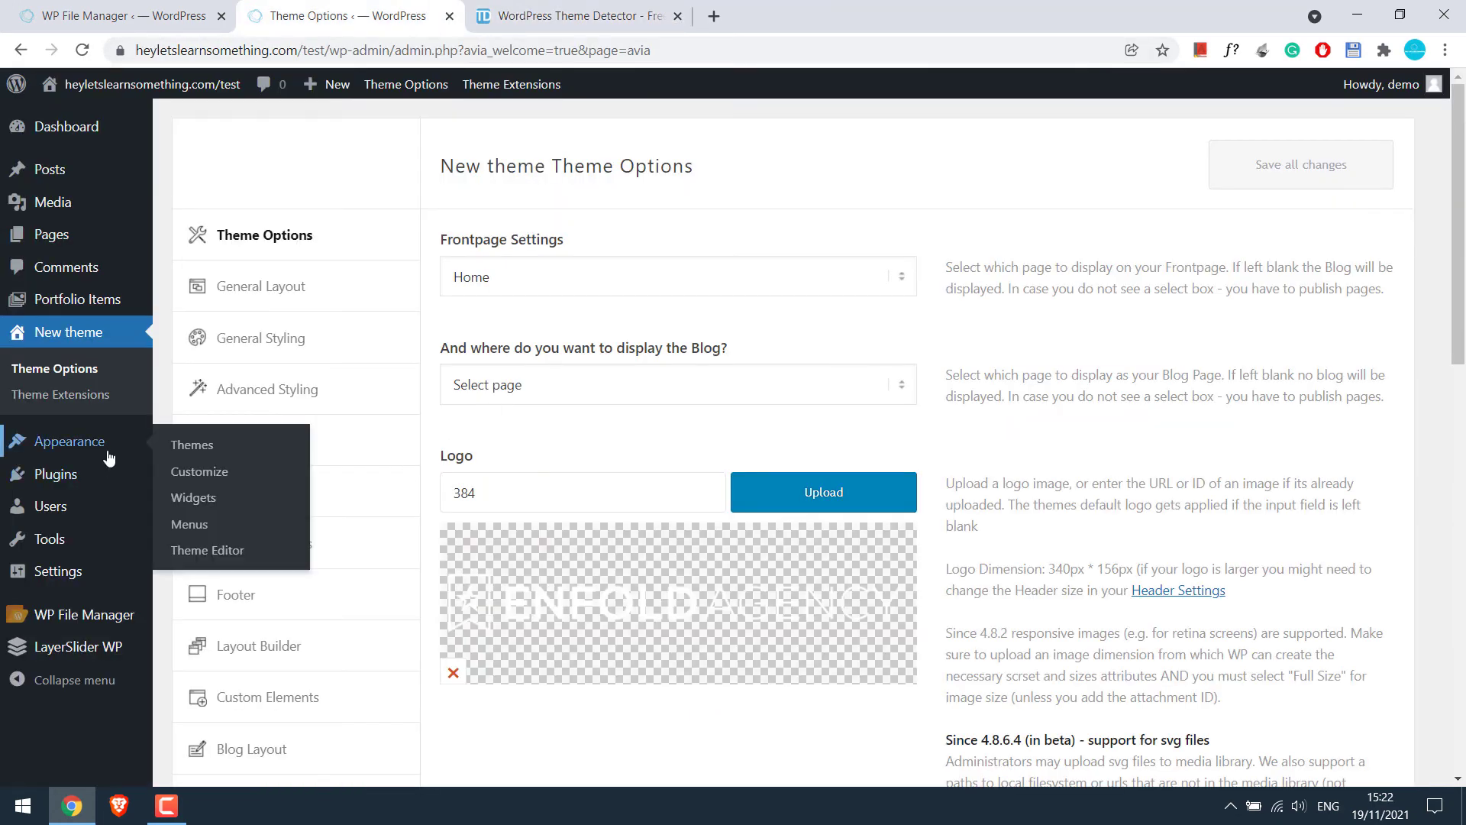
right_click(195, 443)
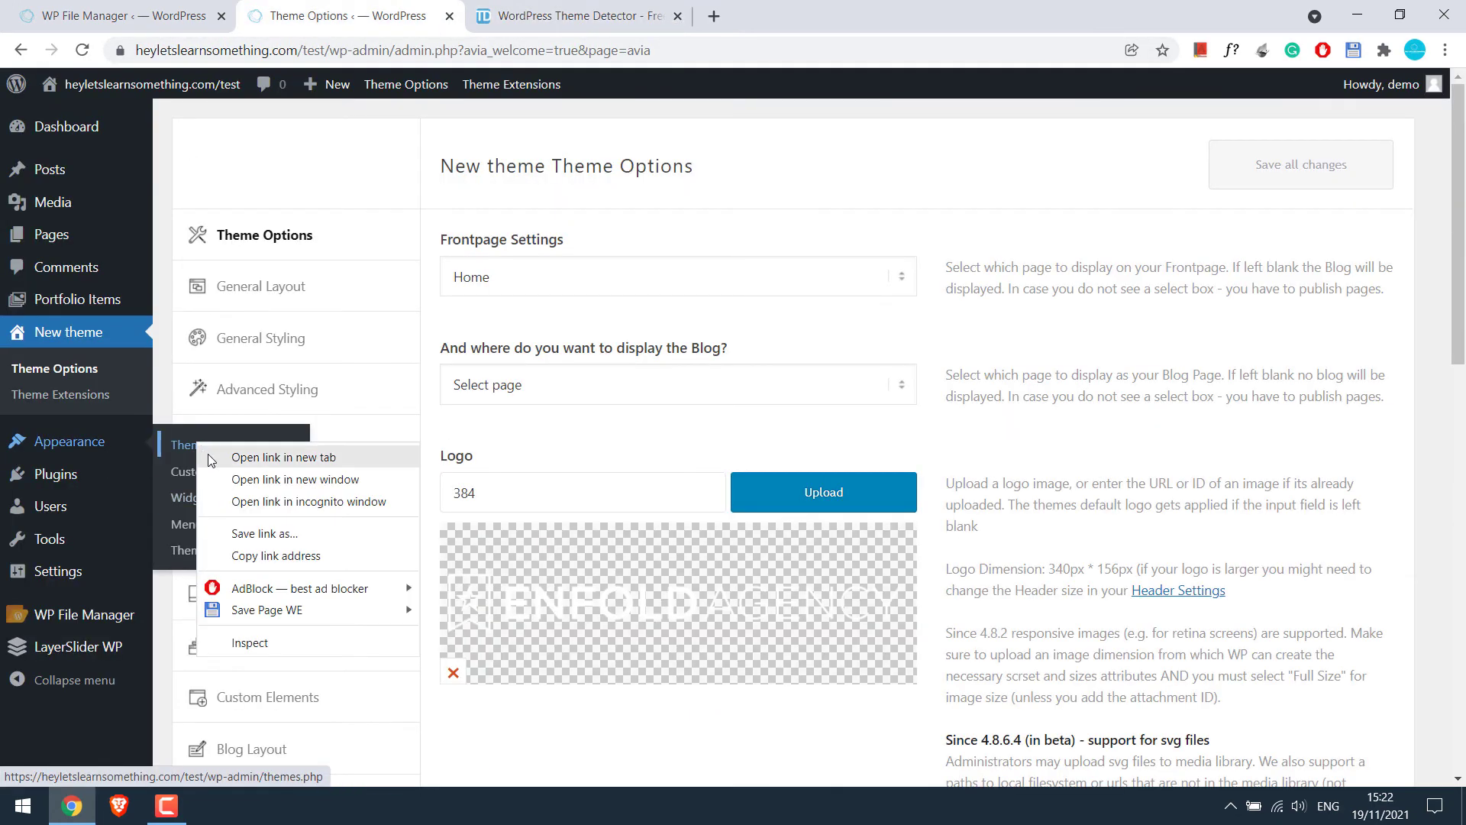
left_click(207, 453)
left_click(617, 10)
mouse_move(753, 428)
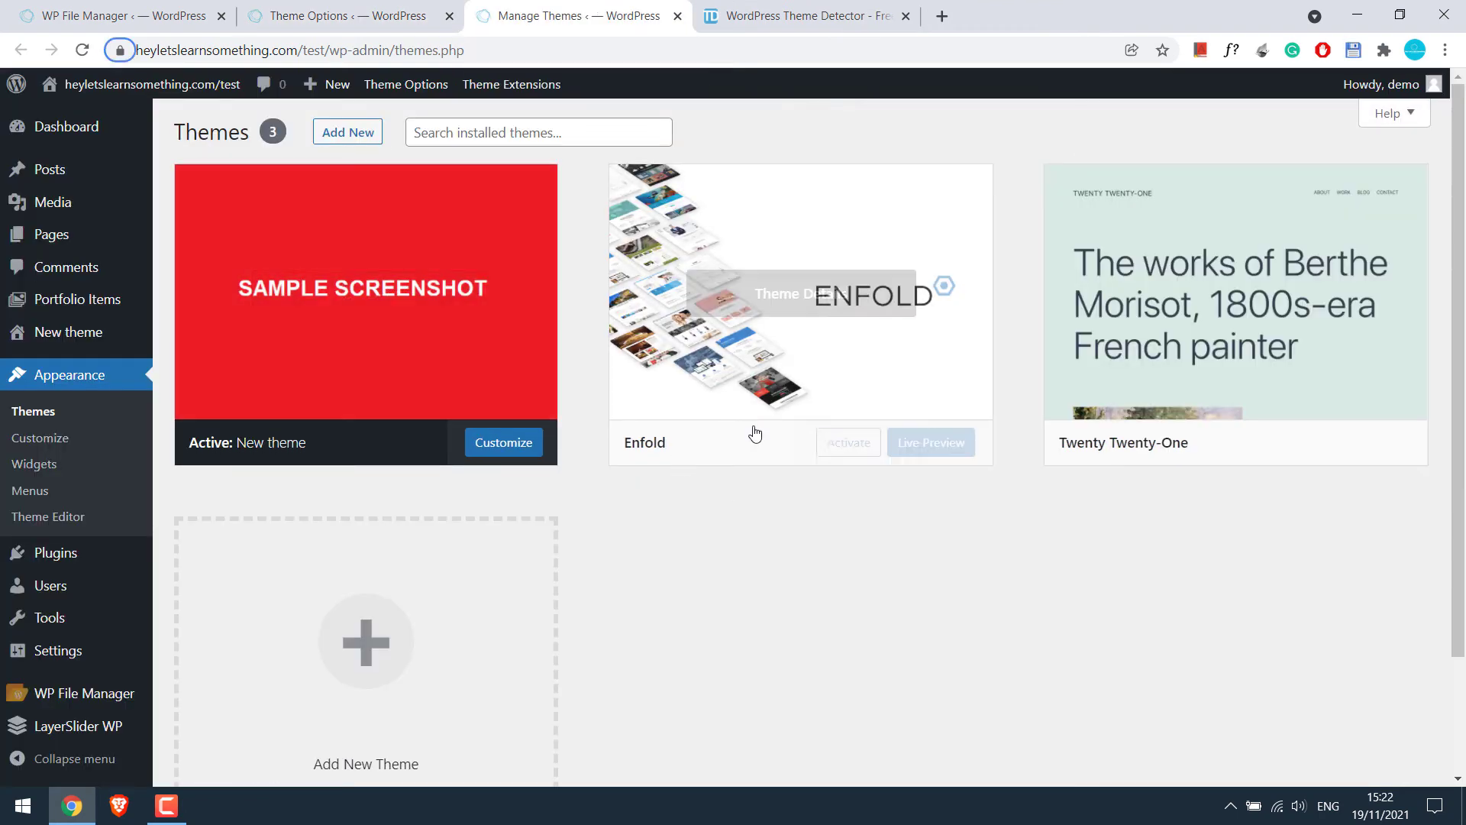
left_click(844, 445)
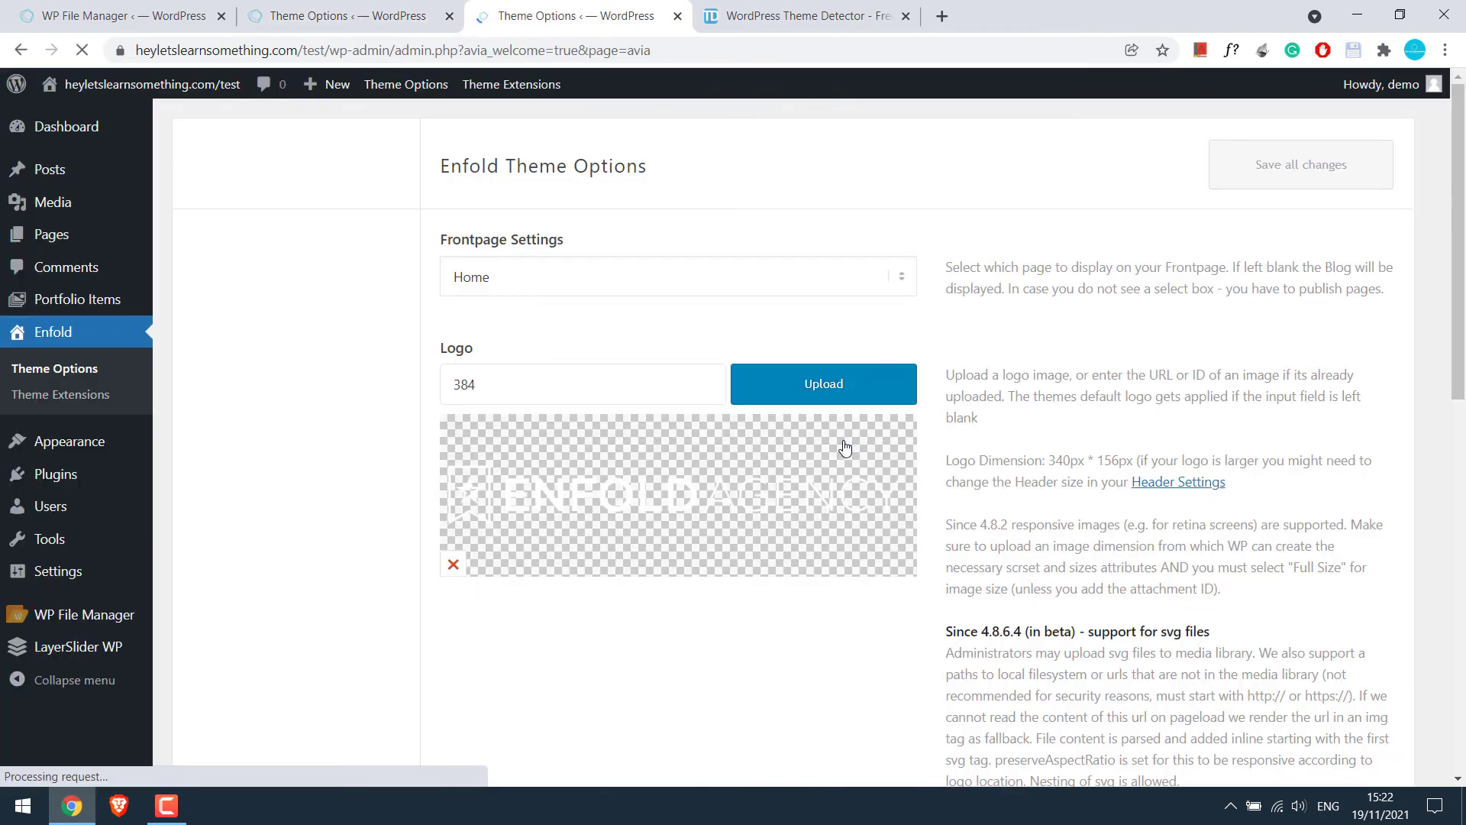
Preview the live site in a new tab, then open Enfold's Import/Export options panel
right_click(192, 85)
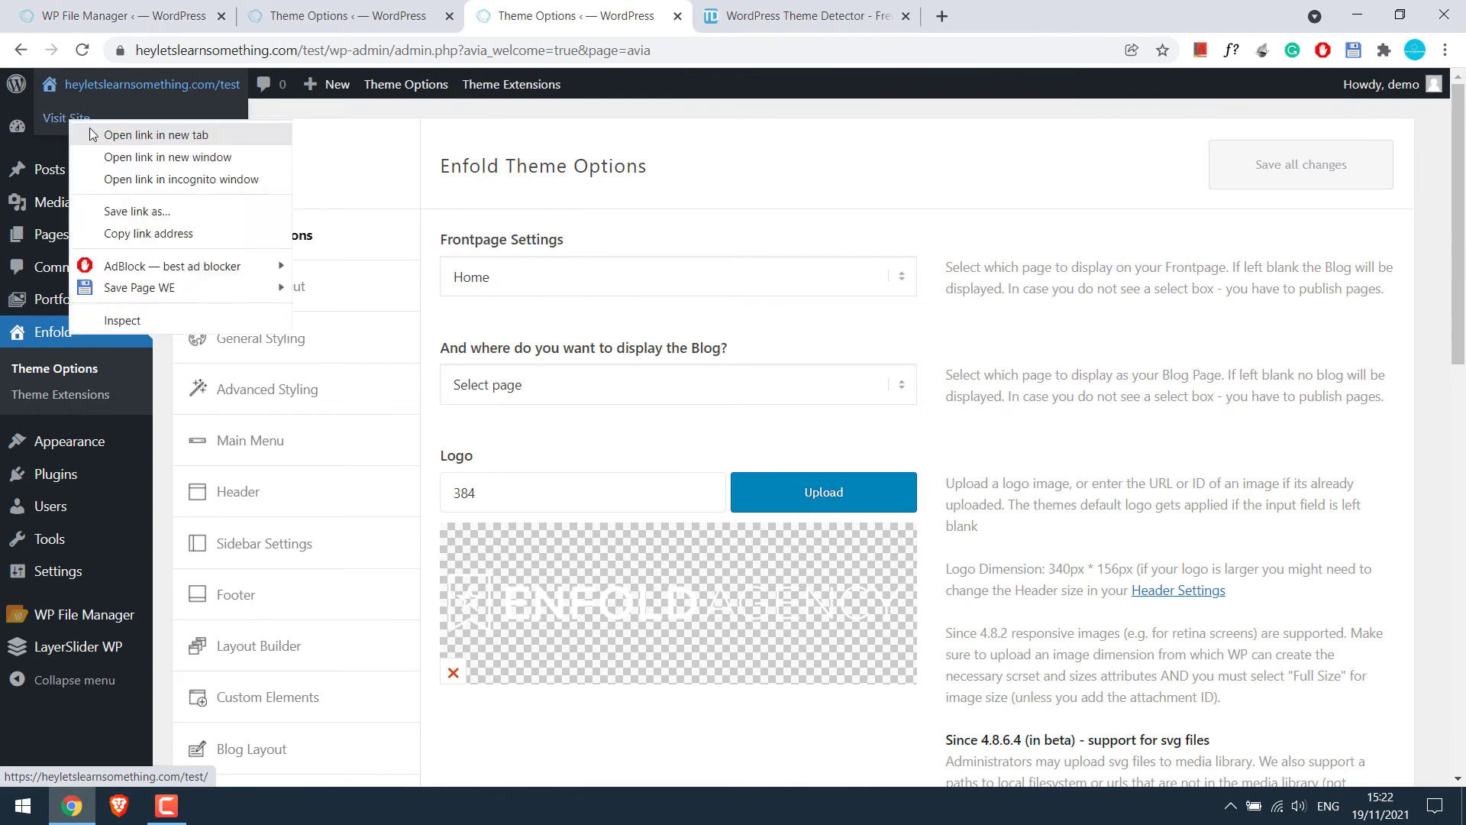
left_click(130, 135)
mouse_move(1458, 106)
left_mouse_down()
mouse_move(1464, 361)
mouse_move(1457, 106)
left_mouse_up()
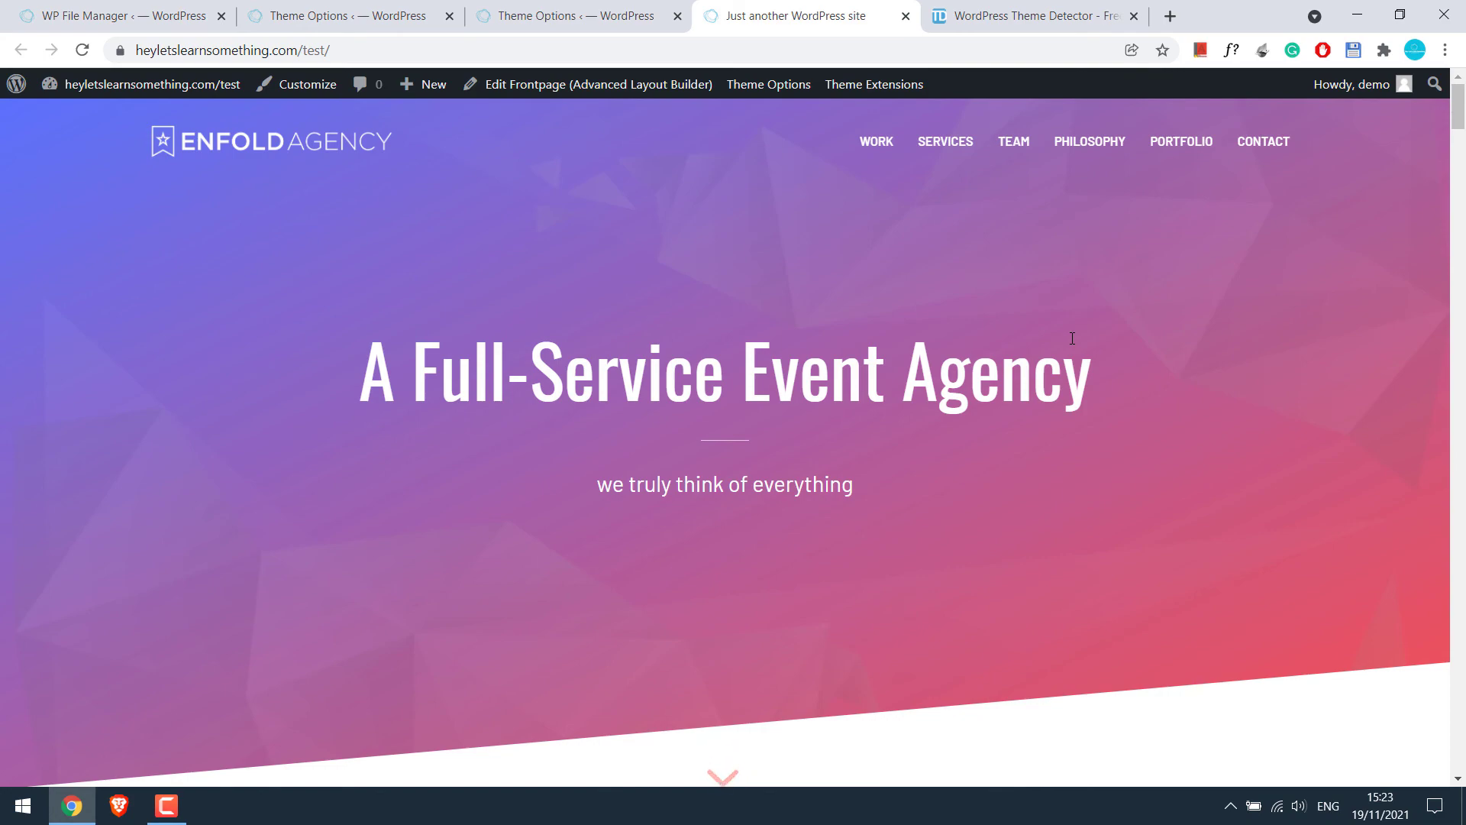
key("ctrl+shift+Tab")
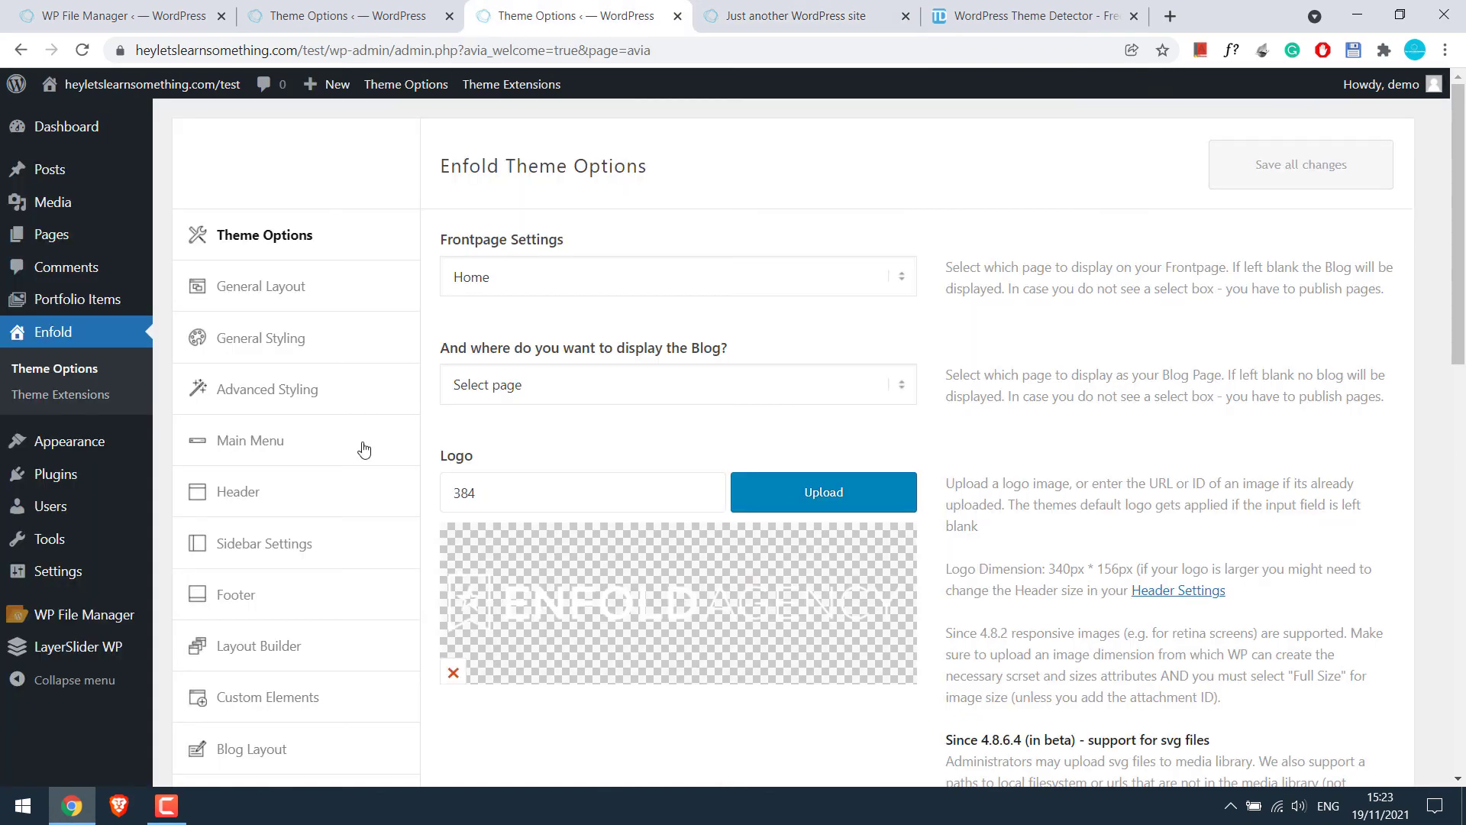
left_click_drag(1461, 248, 1464, 550)
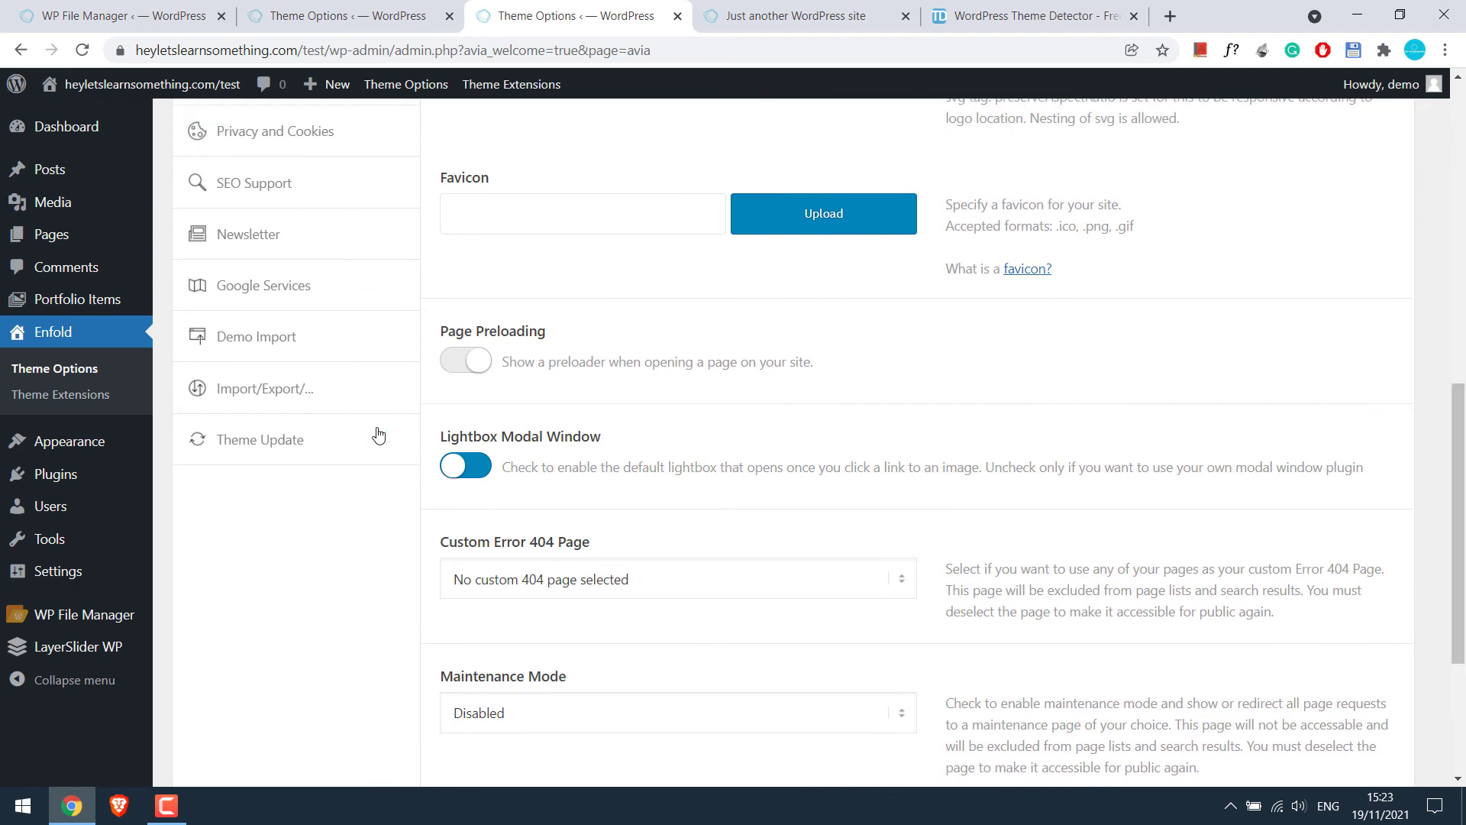
left_click(320, 391)
left_click_drag(1455, 469, 1450, 157)
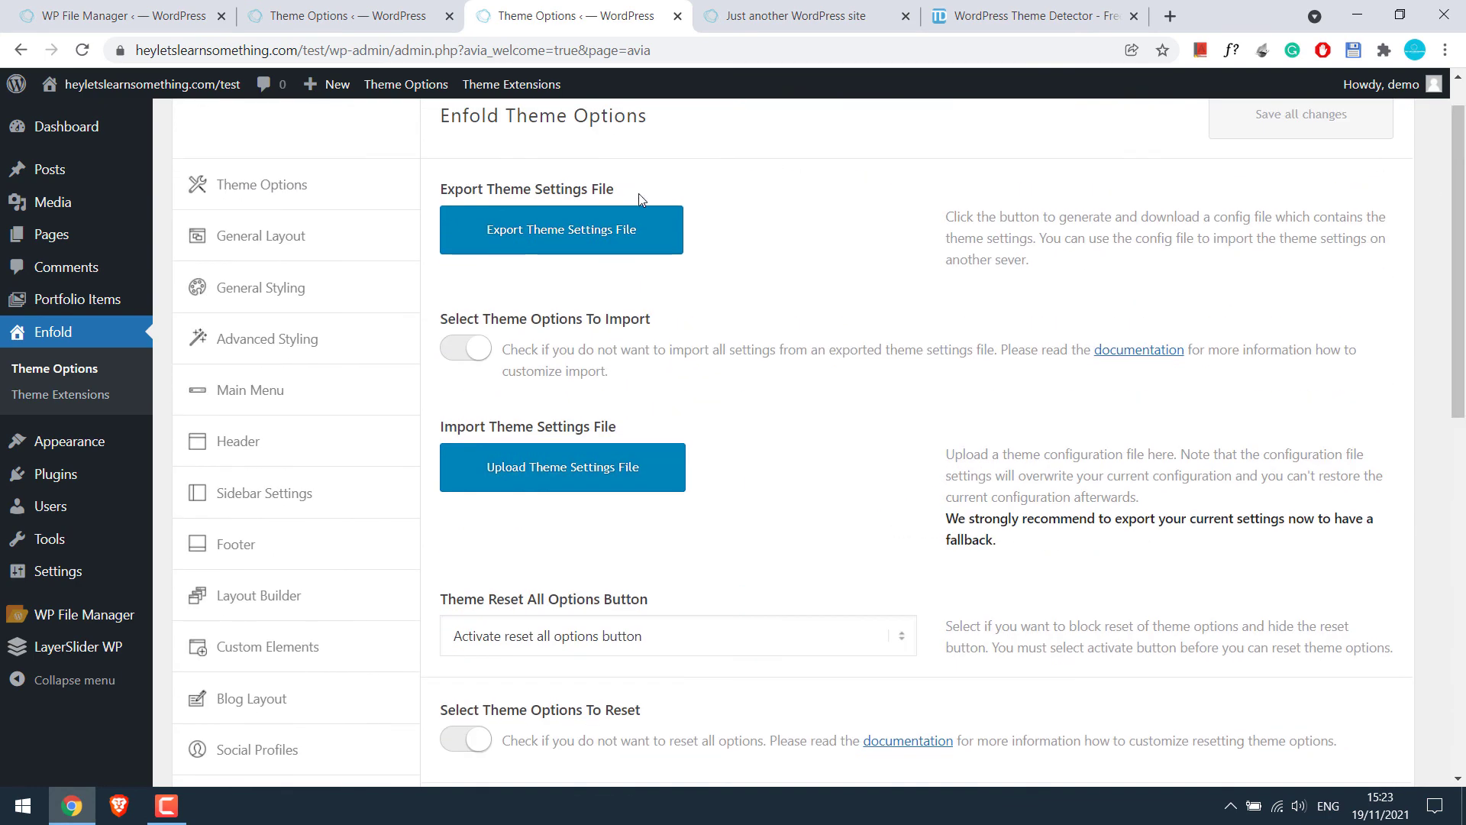
left_click(107, 6)
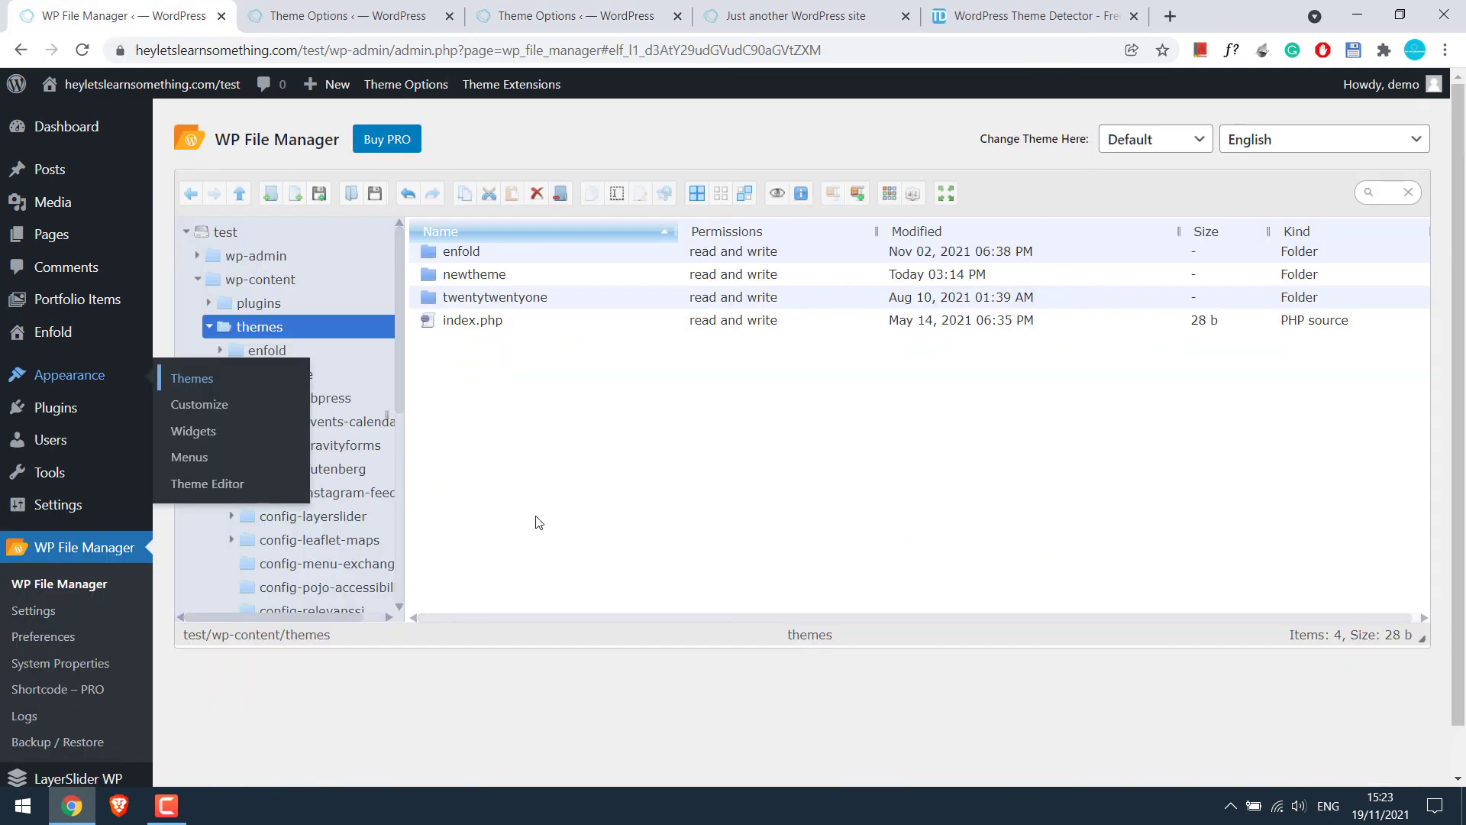
Inspect screenshot.png and style.css inside the newtheme folder, then go back to the themes folder
left_click(485, 278)
double_click(485, 278)
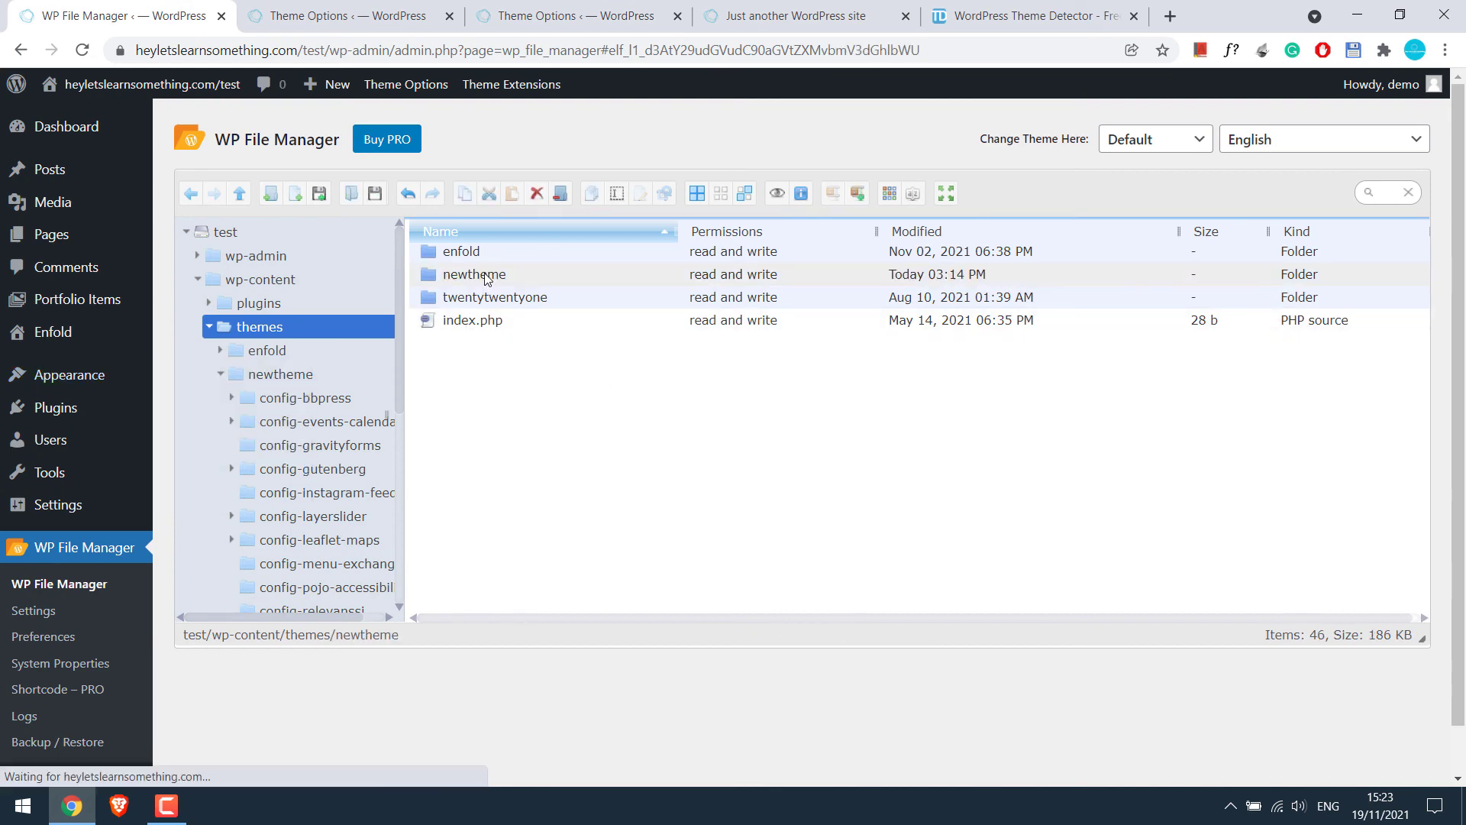
left_click_drag(1428, 280, 1405, 441)
scroll(1405, 440, "down", 3)
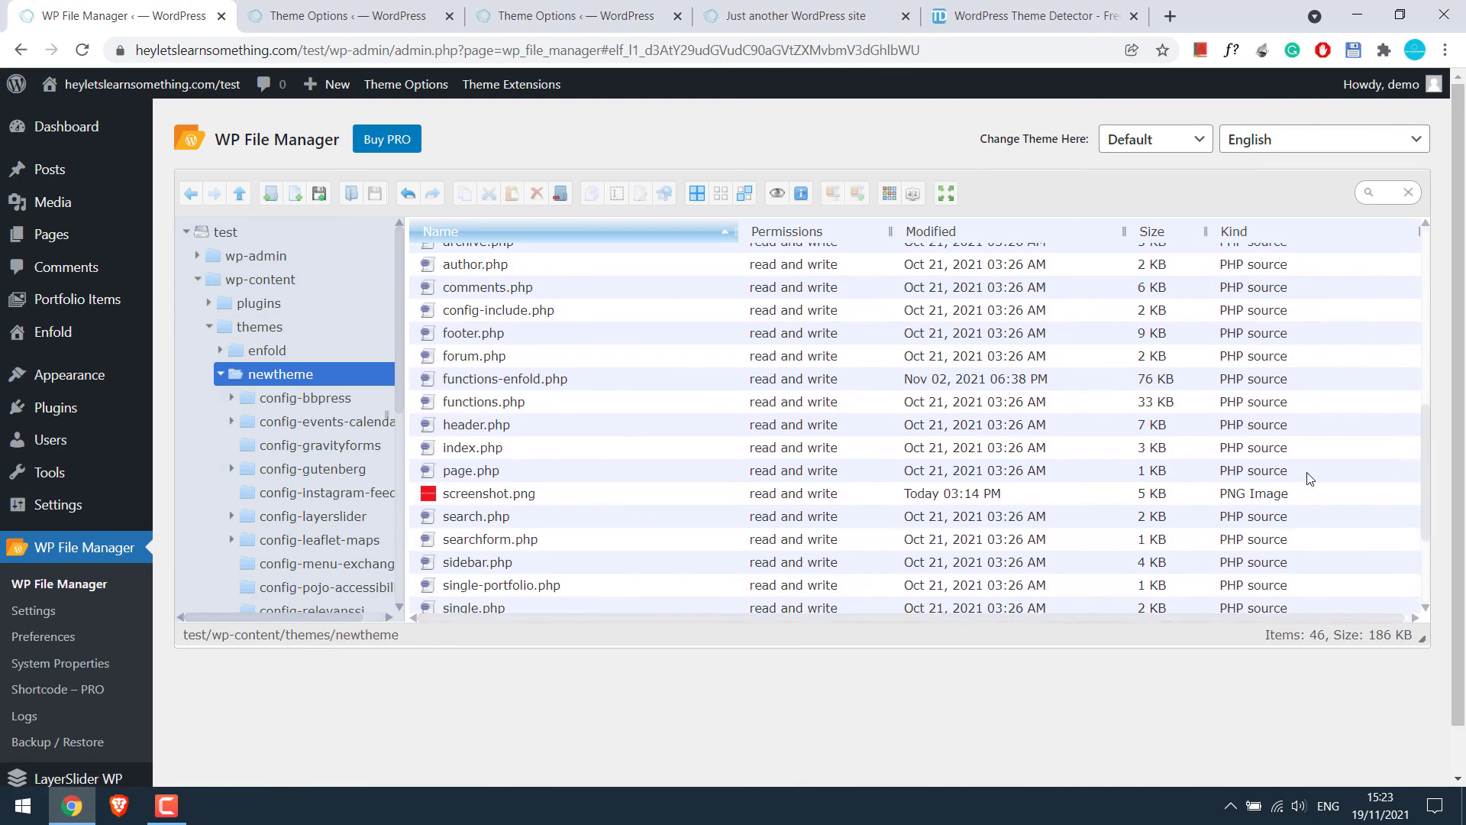
left_click(493, 495)
scroll(529, 504, "down", 3)
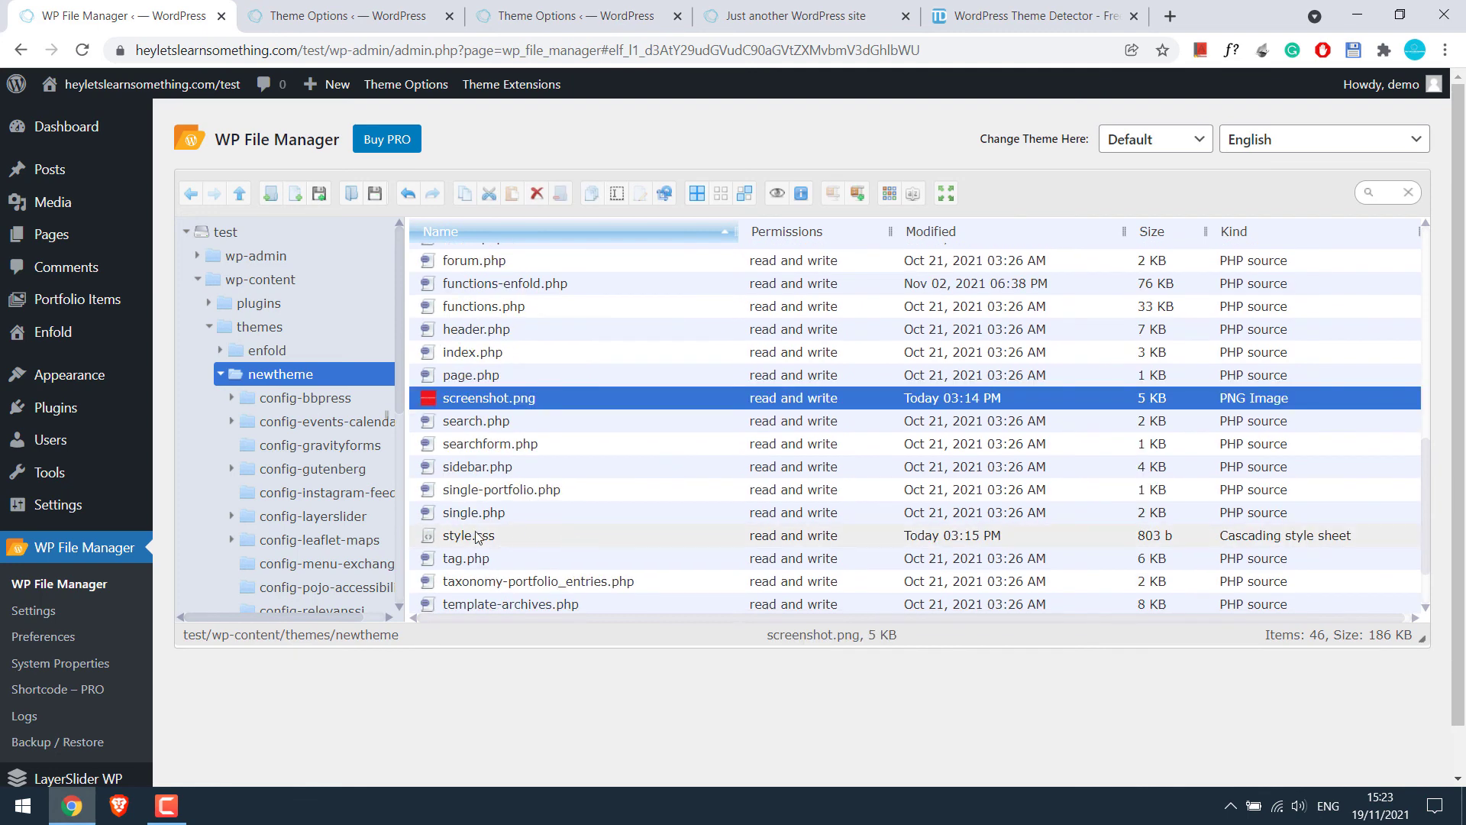
left_click(471, 538)
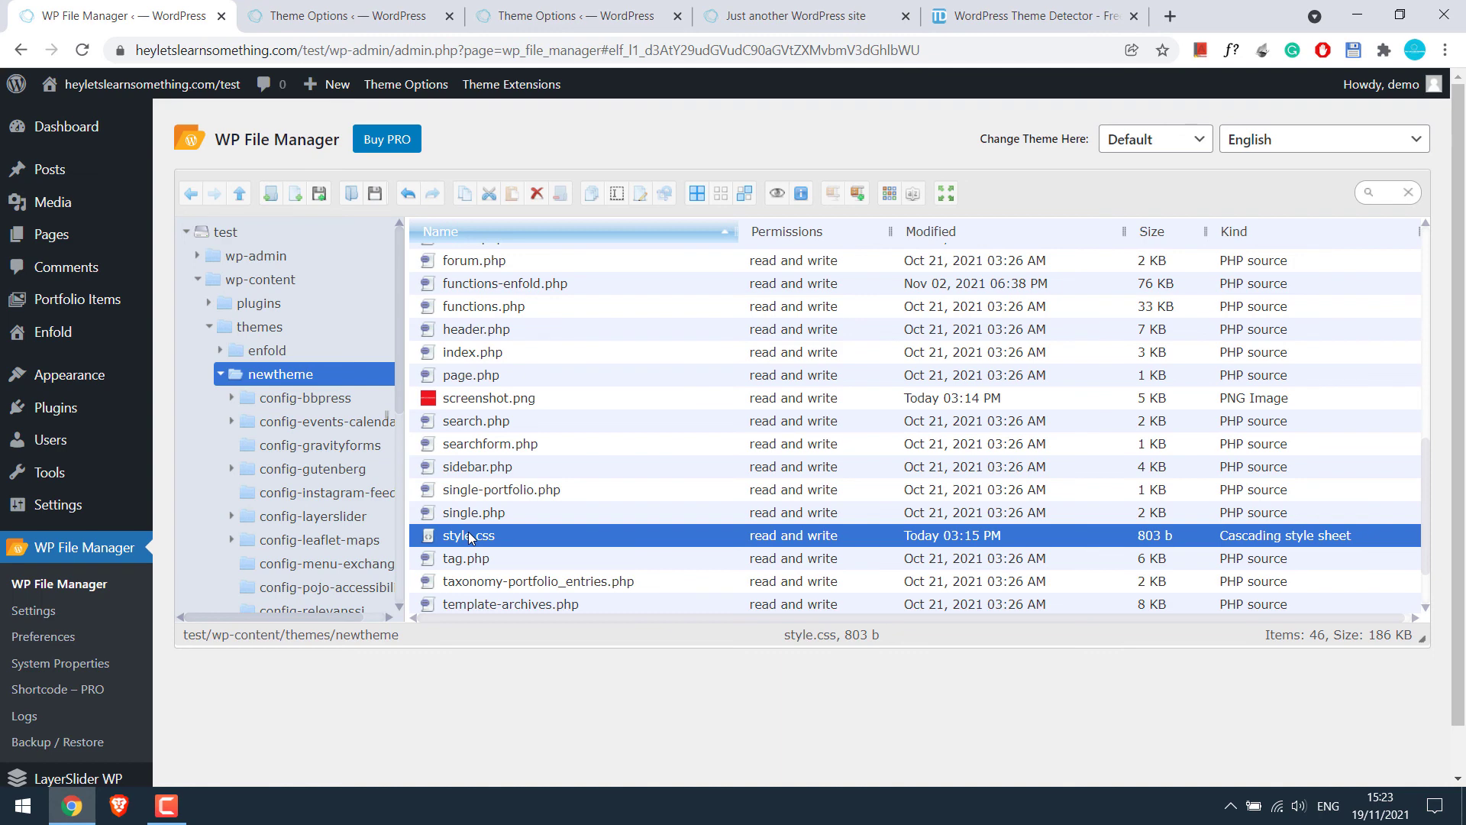
left_click(281, 328)
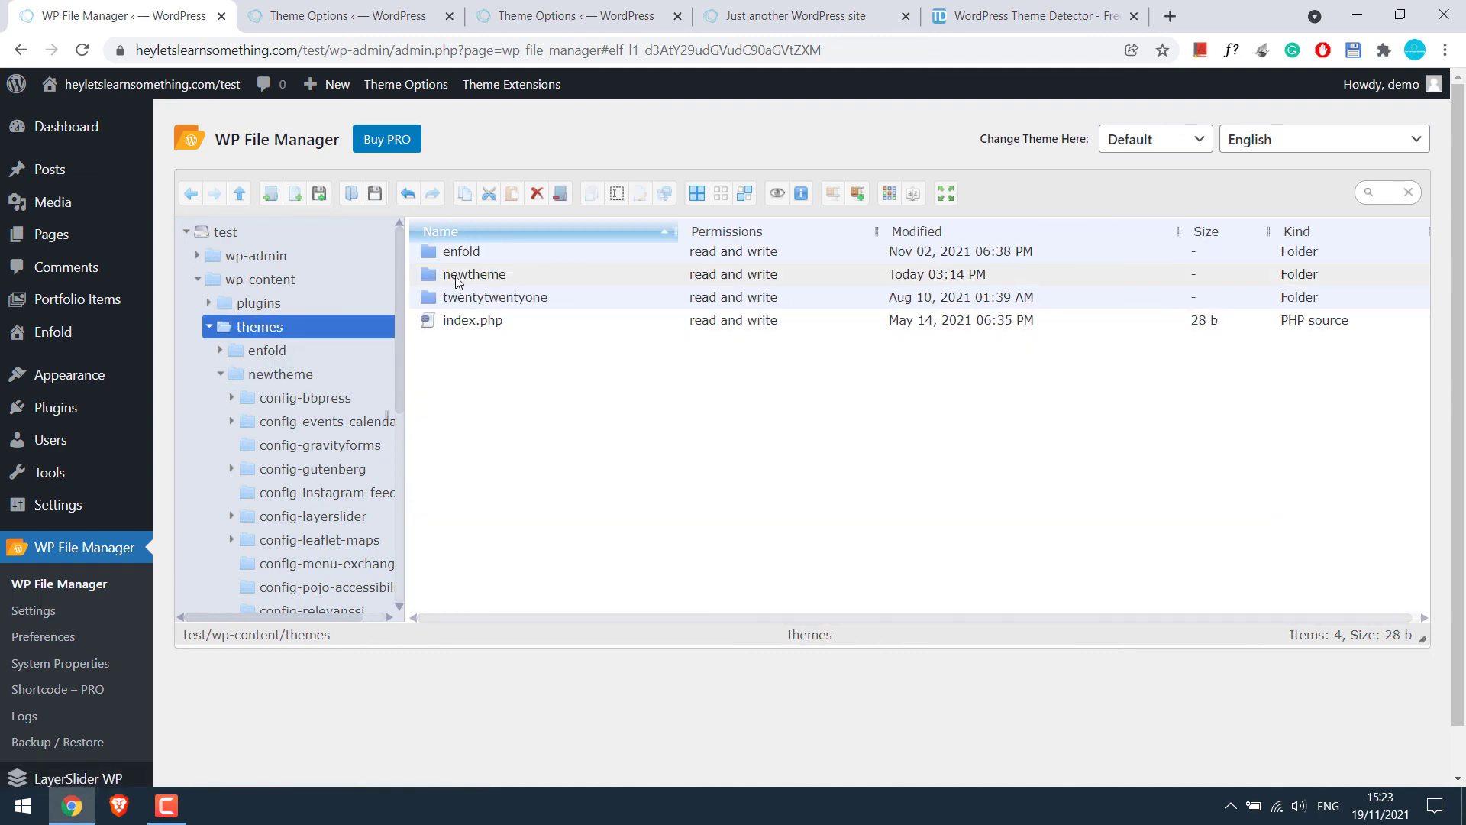
left_click(457, 280)
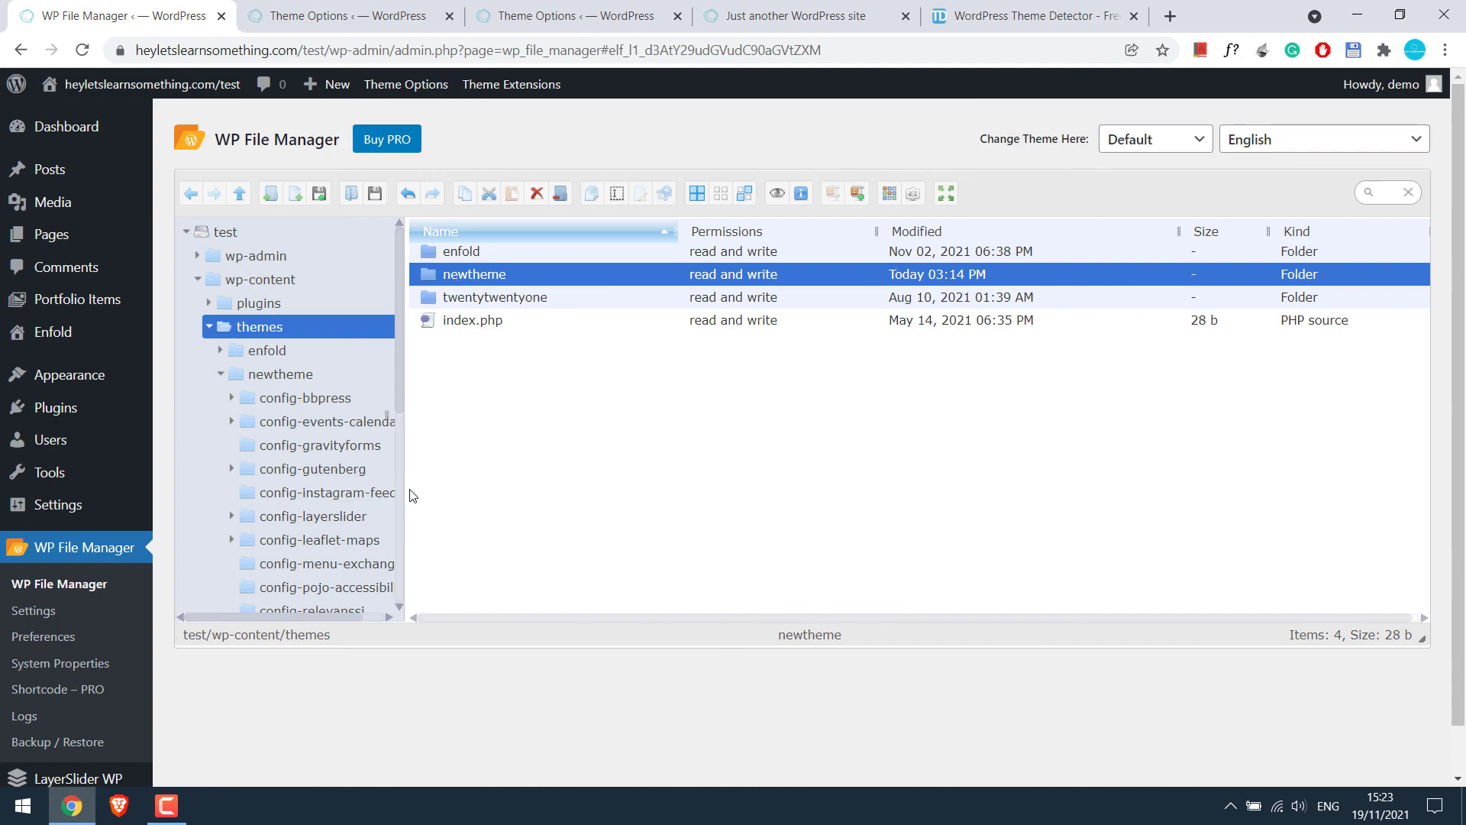
Show the Import Theme Settings File section on the New theme options page
left_click(304, 5)
scroll(581, 458, "down", 10)
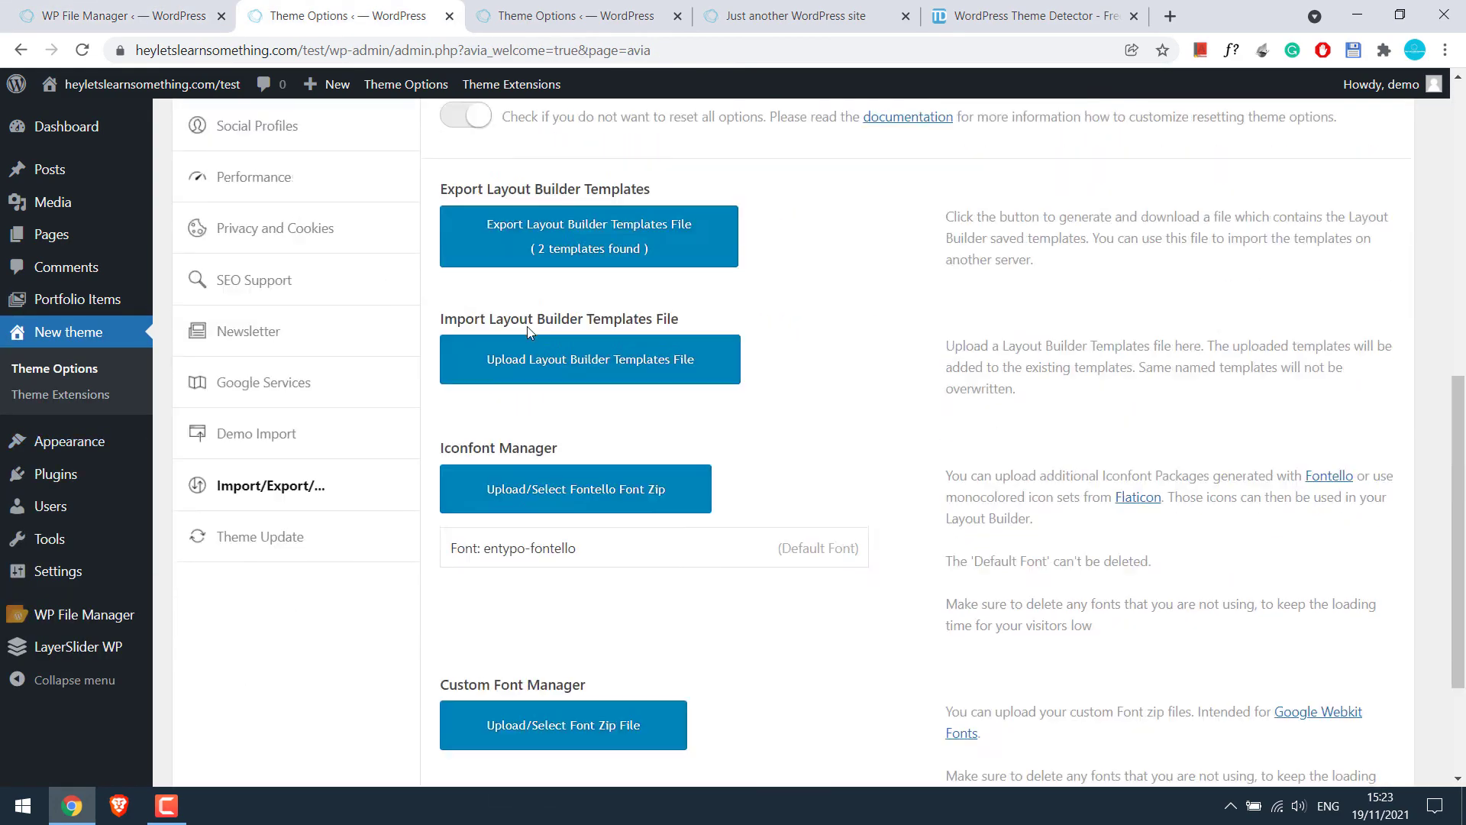
scroll(607, 433, "up", 4)
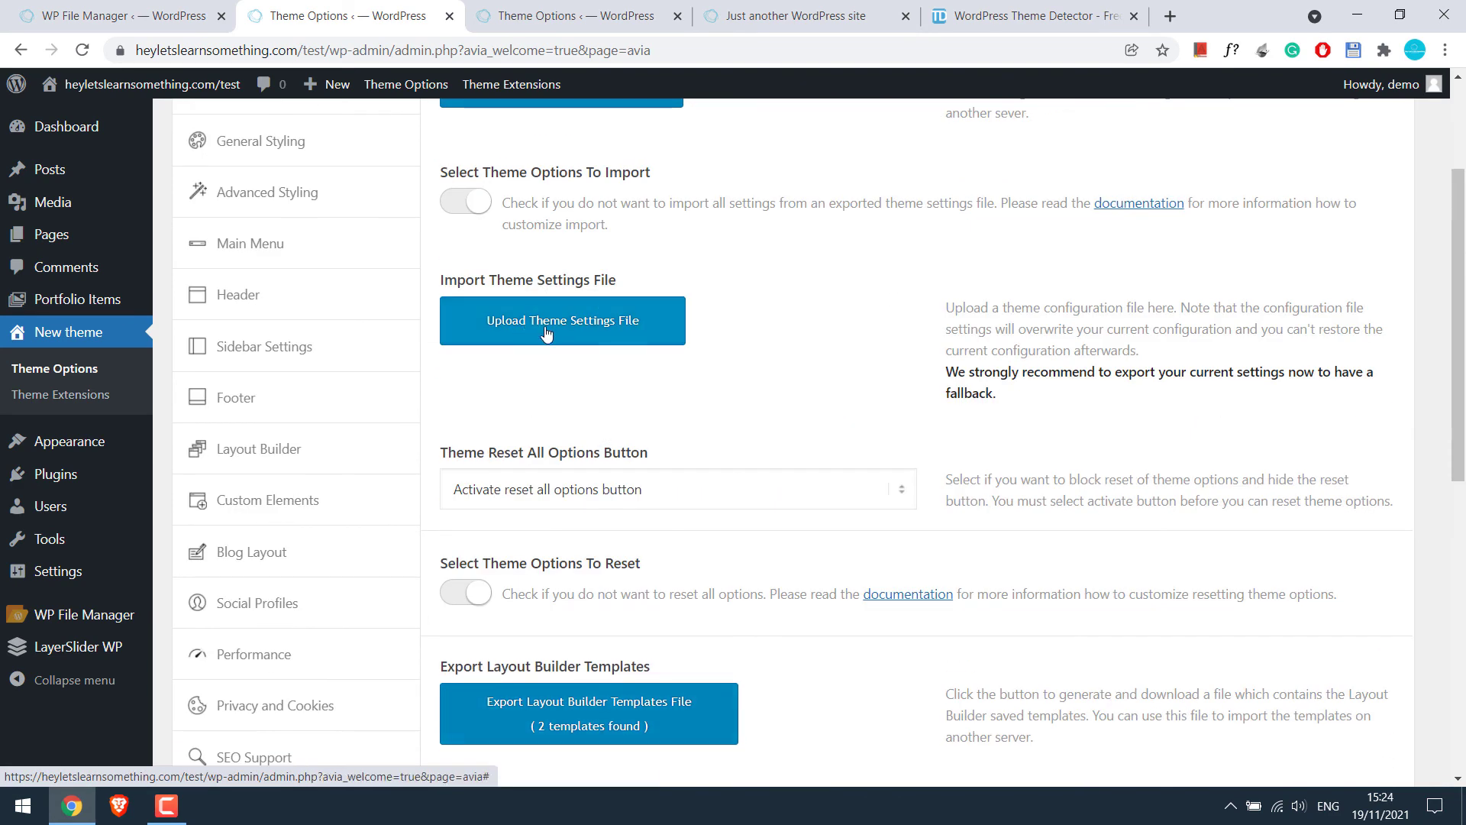